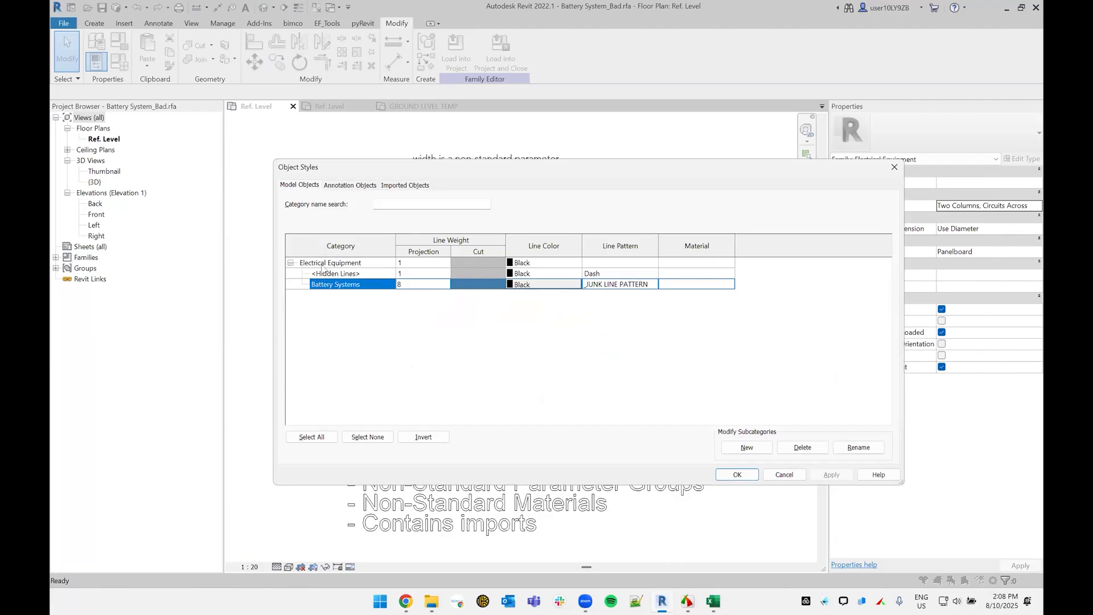
Step: Close the family's object styles and open Object Styles in the project template's GROUND LEVEL TEMP plan
left_click(797, 473)
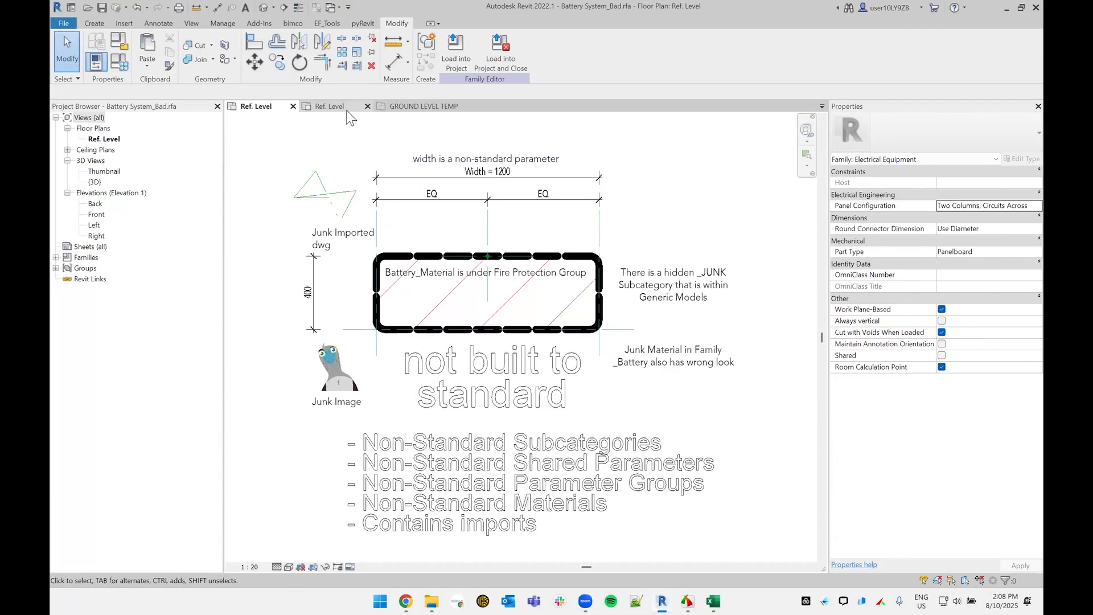
left_click(346, 110)
left_click(430, 106)
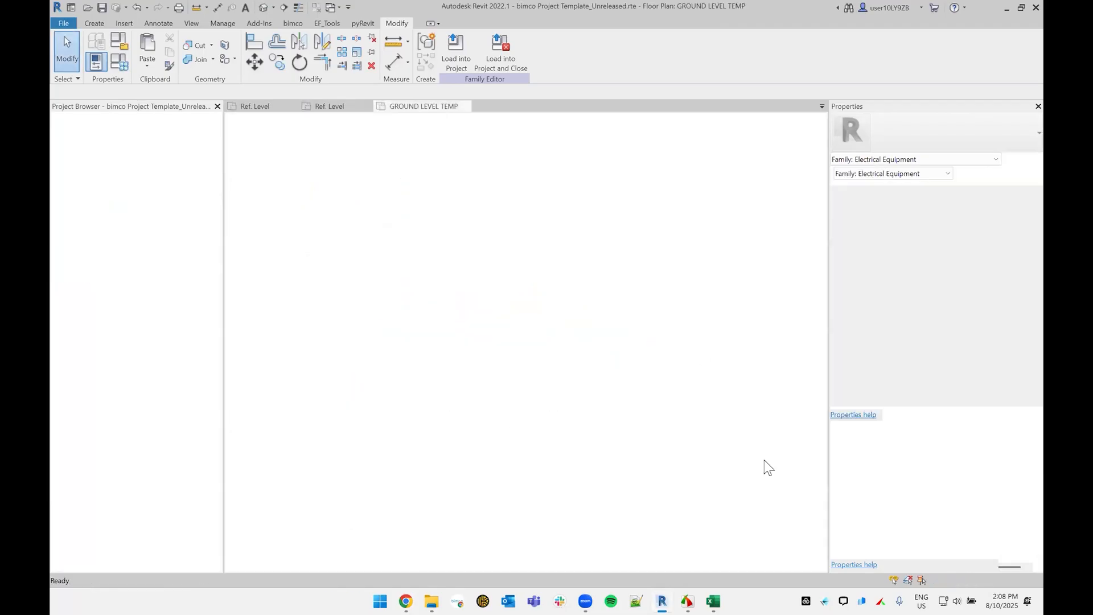
scroll(659, 313, "down", 3)
key("o")
key("s")
Step: Expand the Electrical Equipment category in Object Styles and examine the line settings of its Battery Systems subcategory
left_click(367, 319)
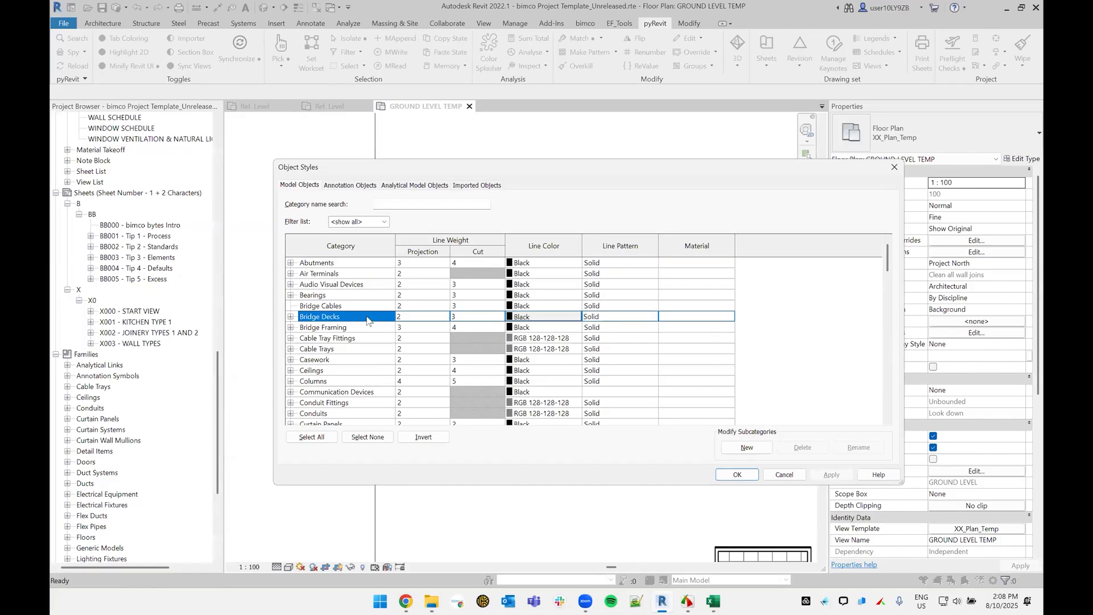
key("e")
scroll(319, 335, "down", 2)
left_click(291, 349)
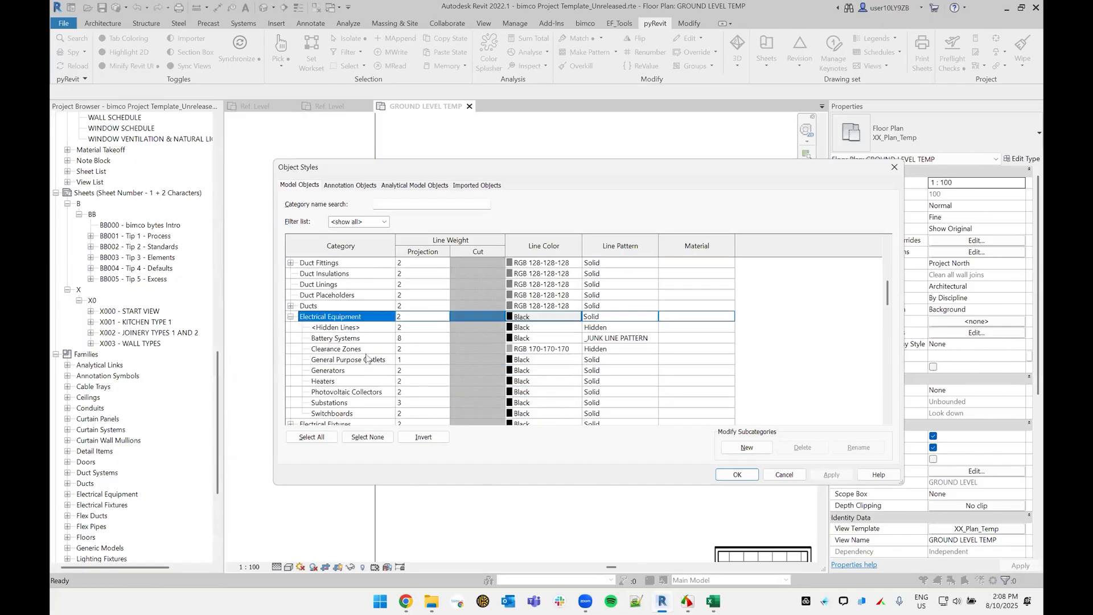
scroll(319, 330, "down", 1)
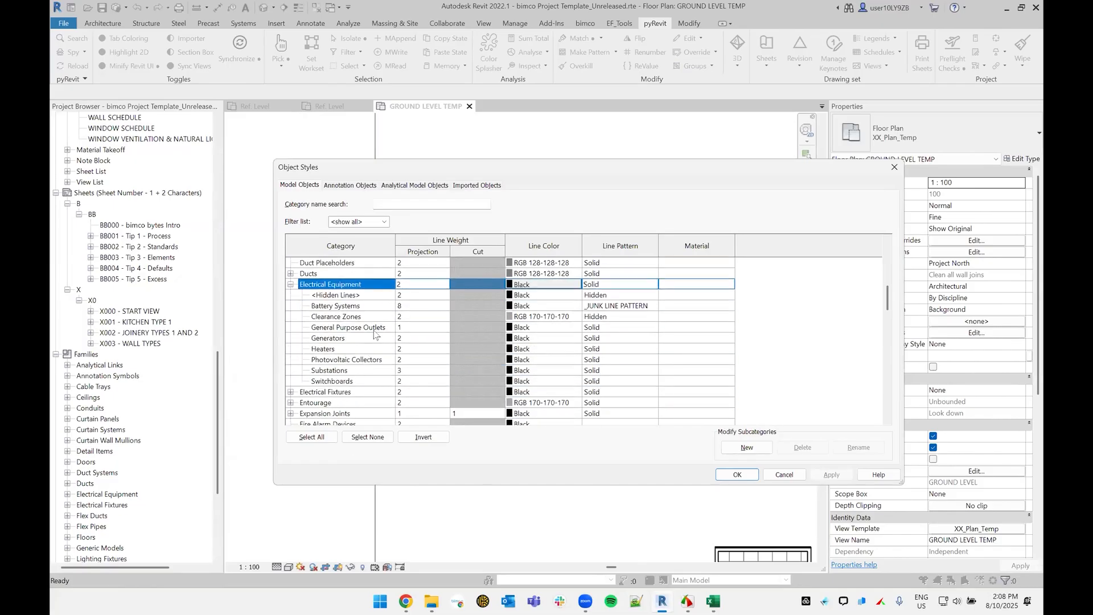
left_click(365, 307)
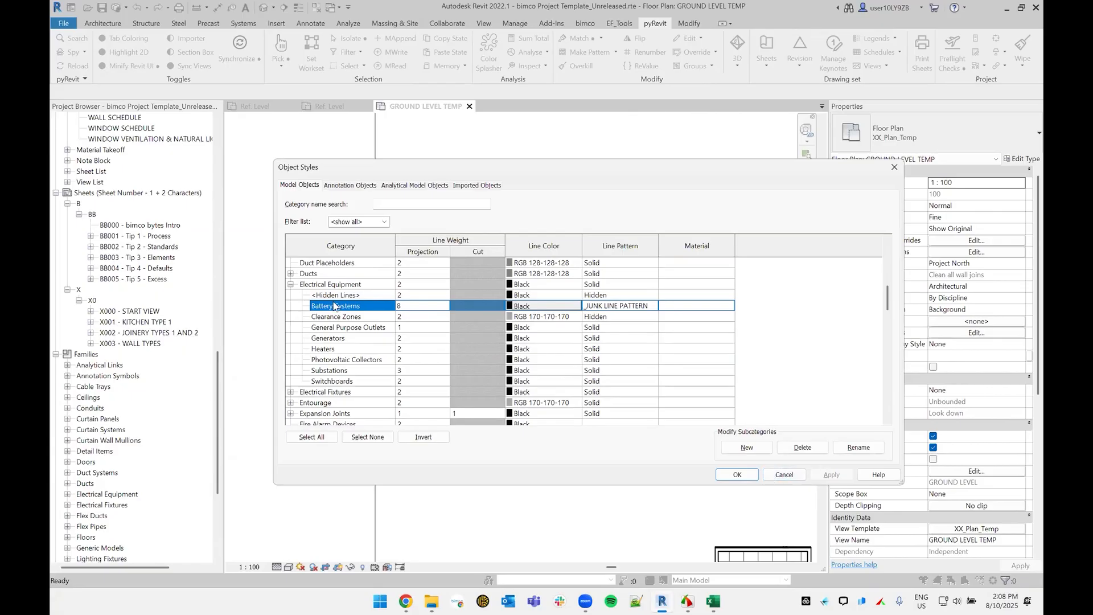
scroll(339, 314, "down", 5)
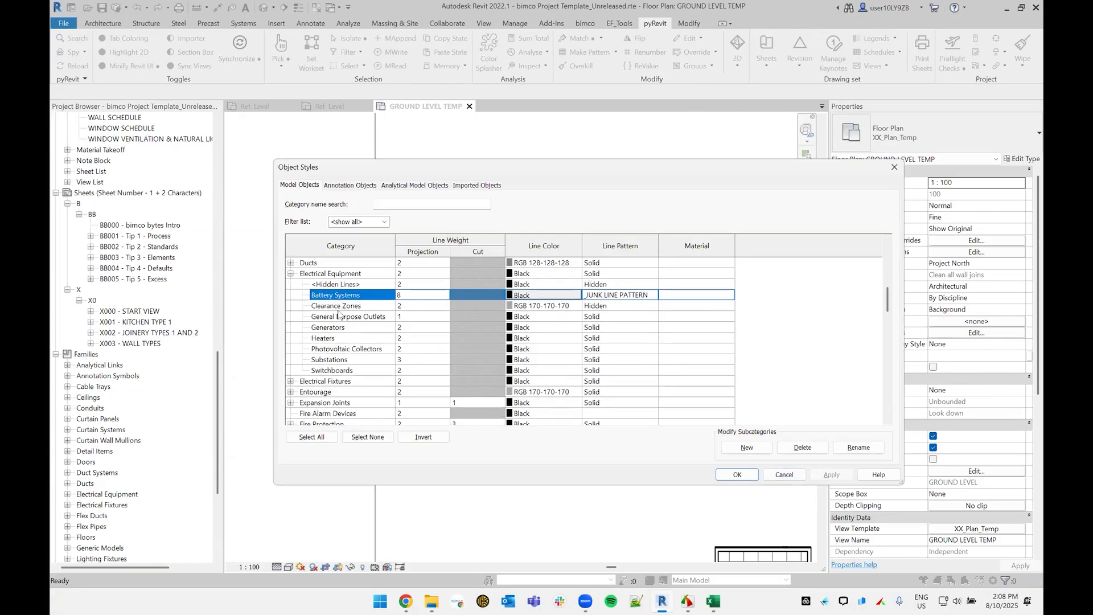
Step: Expand the Generic Models category, examine its _JUNK SUBCATEGORY entry, and close Object Styles without changes
left_click(363, 370)
scroll(342, 359, "down", 1)
scroll(320, 350, "down", 1)
left_click(291, 327)
left_click(344, 285)
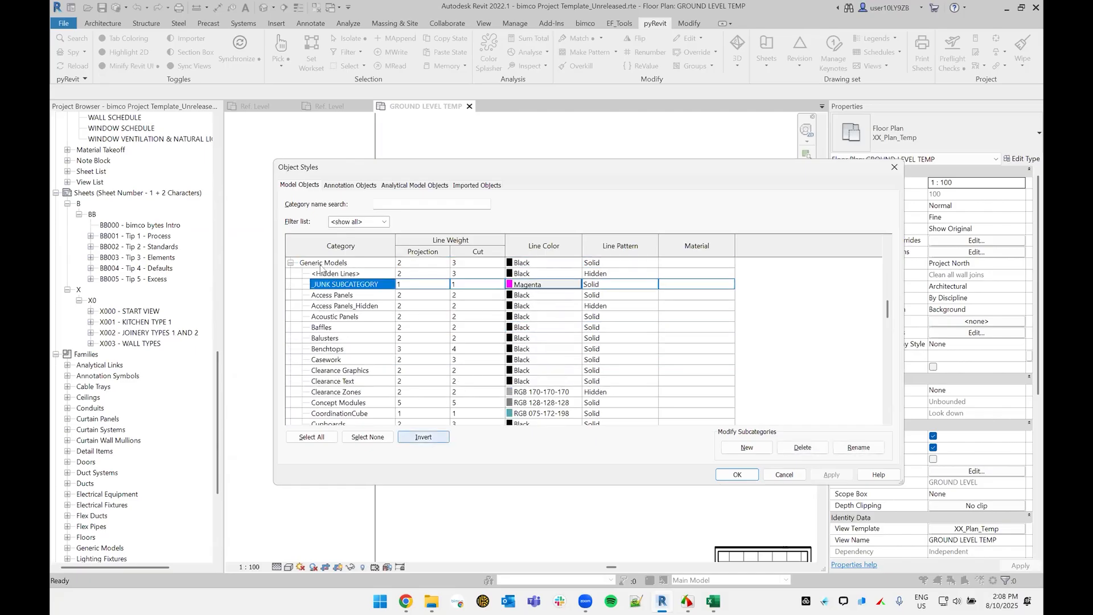
left_click(783, 474)
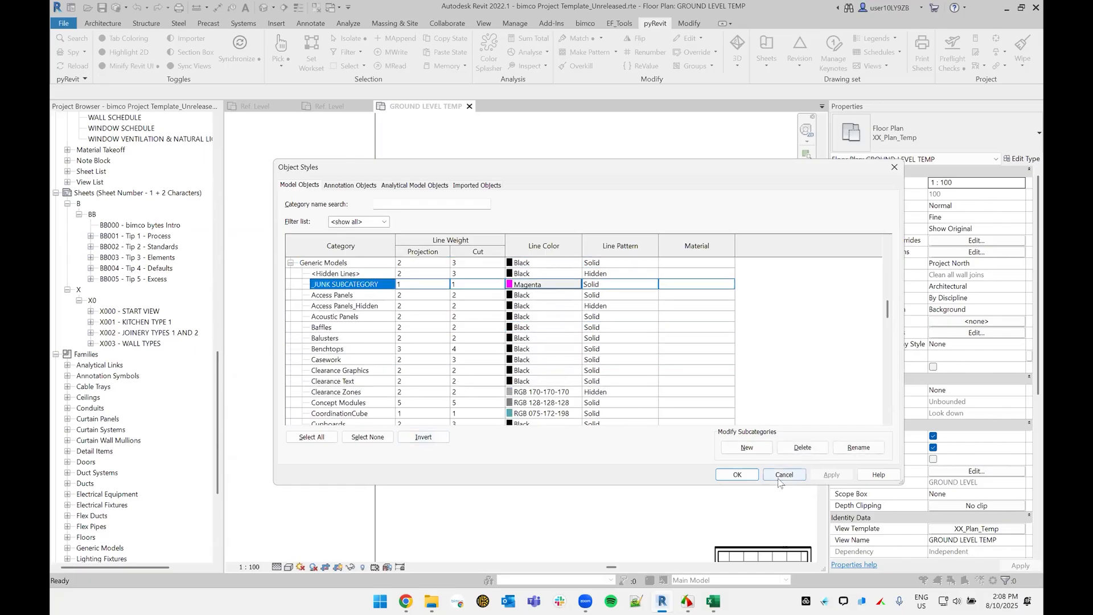
Step: Return to the Battery System_Bad family's Ref. Level view and check which subcategories its object styles list
left_click(336, 107)
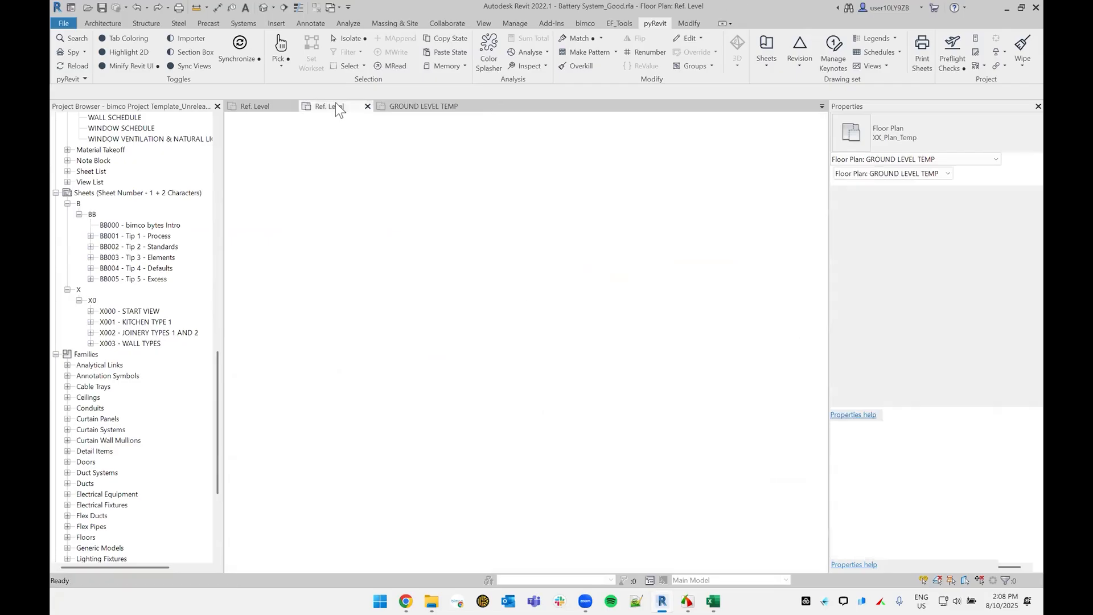
left_click(256, 108)
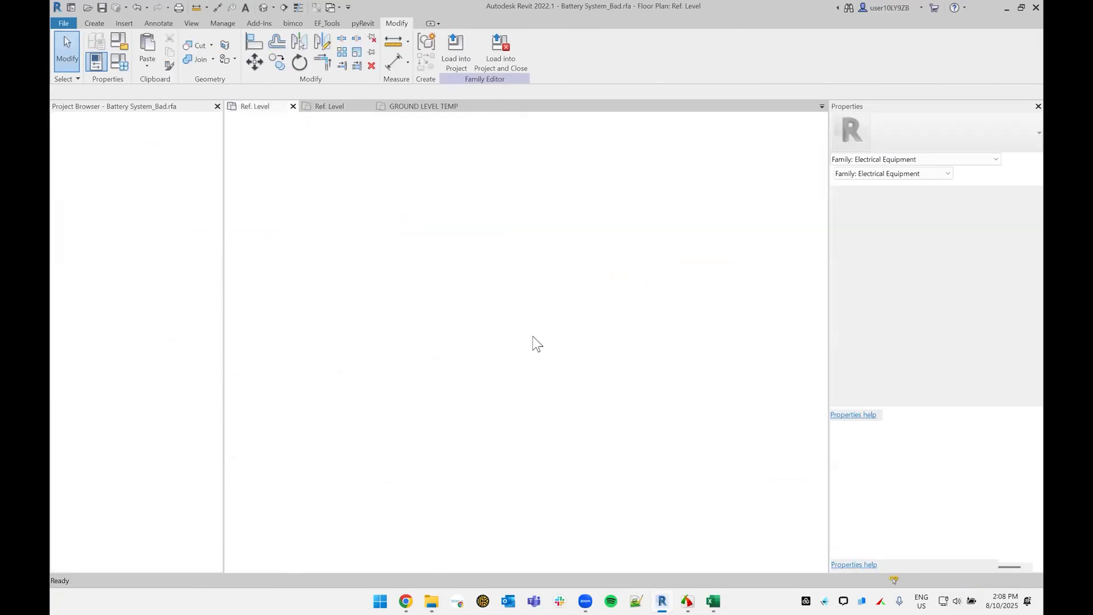
key("o")
key("s")
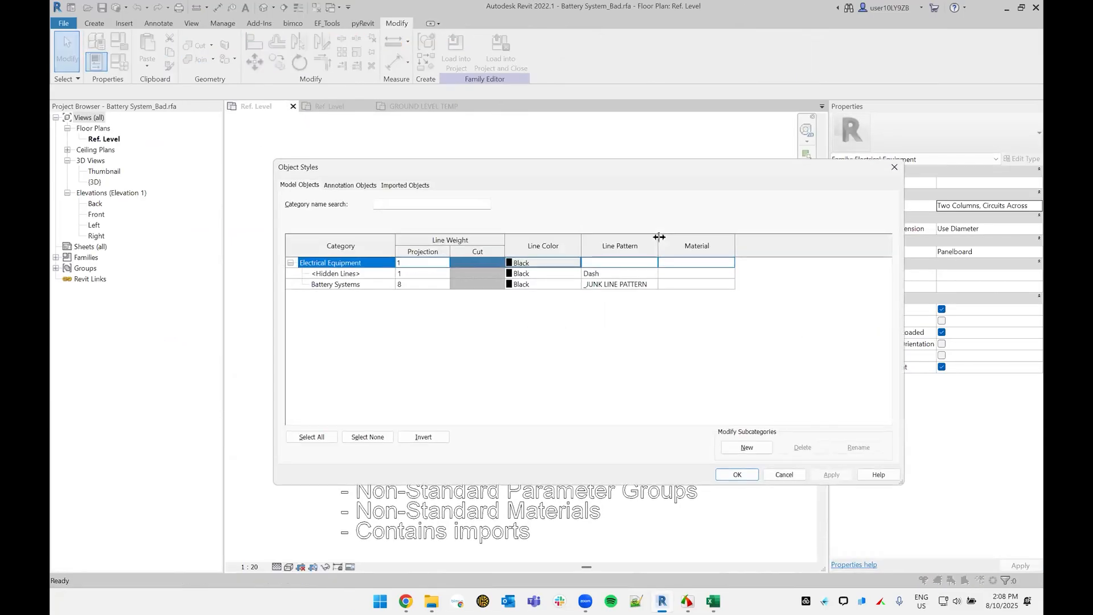
key("Escape")
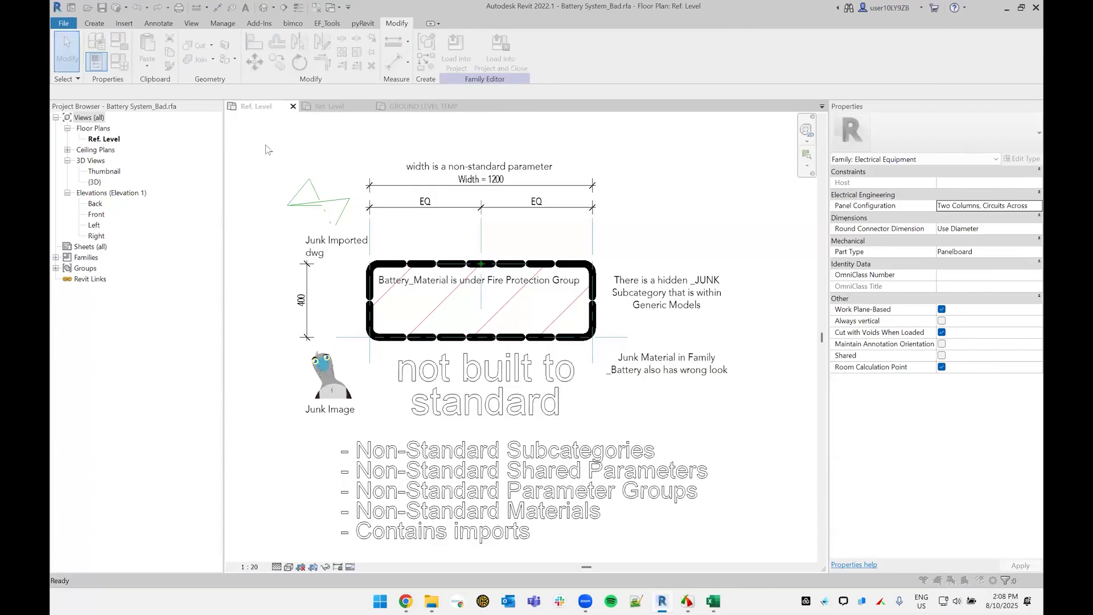
Step: Change the Battery System_Bad family's category to Generic Models
key("f")
key("c")
scroll(513, 302, "down", 3)
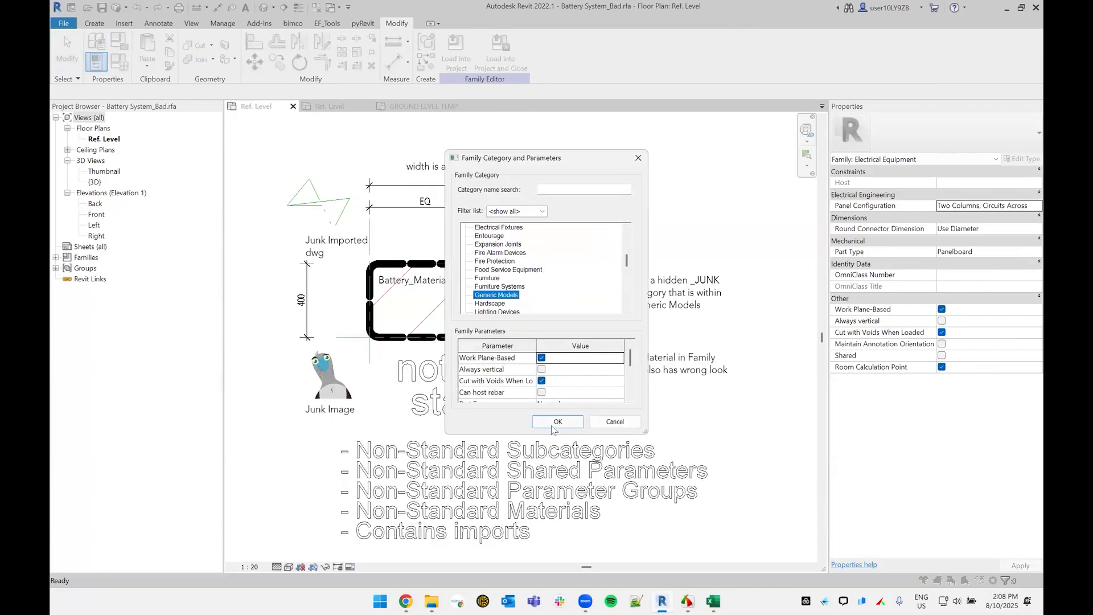
left_click(556, 424)
Step: Inspect the _JUNK SUBCATEGORY in the family's object styles and close the dialog without changes
key("o")
key("s")
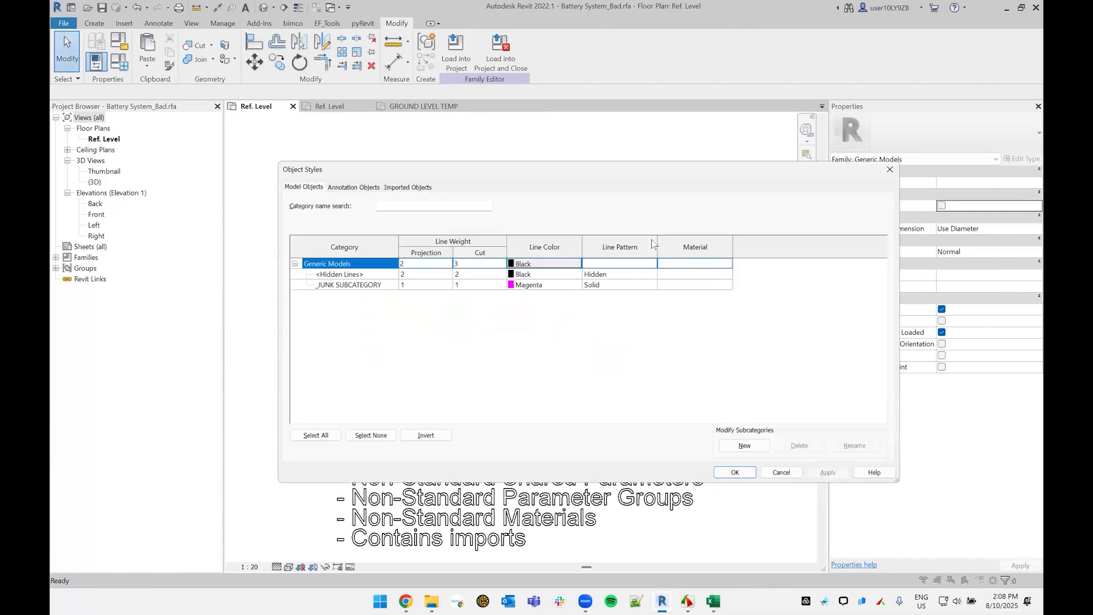
left_click(326, 285)
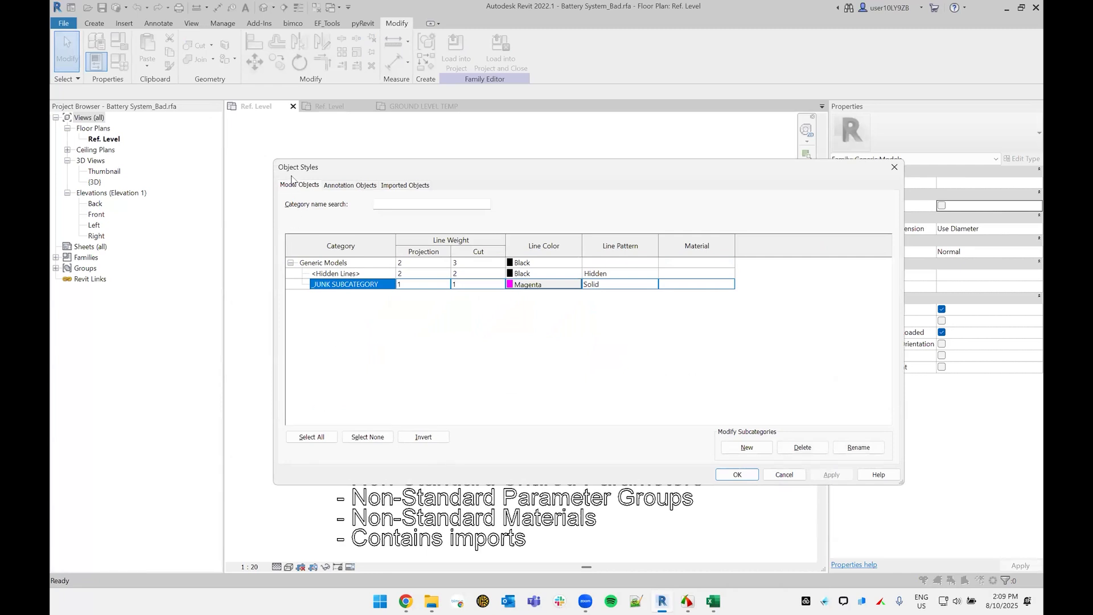
left_click(777, 473)
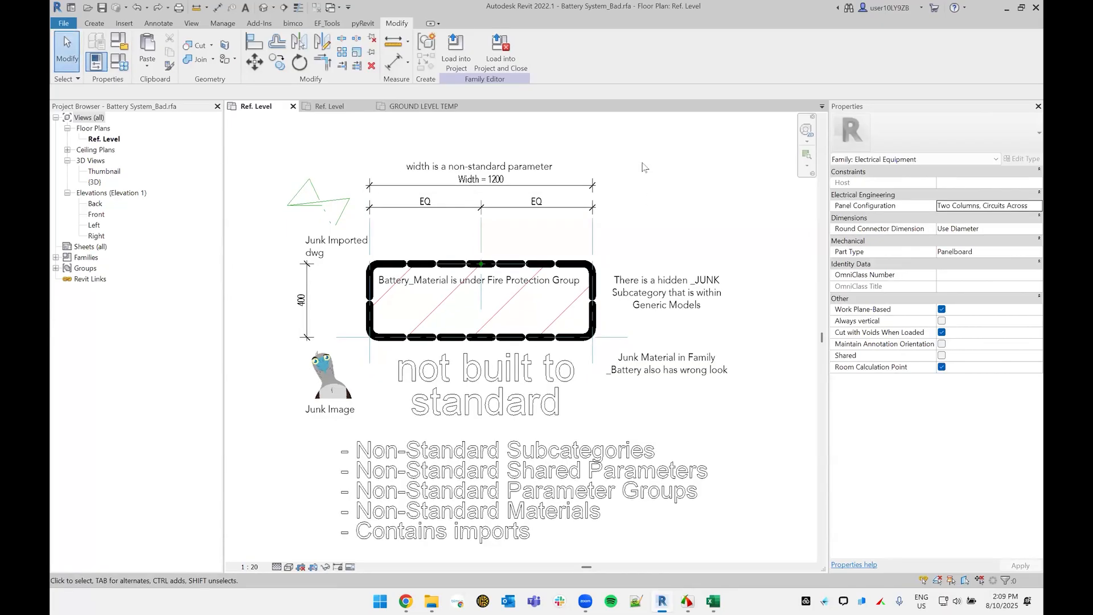
Step: View the Battery System_Good family, and select the non-standard battery in the GROUND LEVEL TEMP plan to examine its properties
left_click(336, 106)
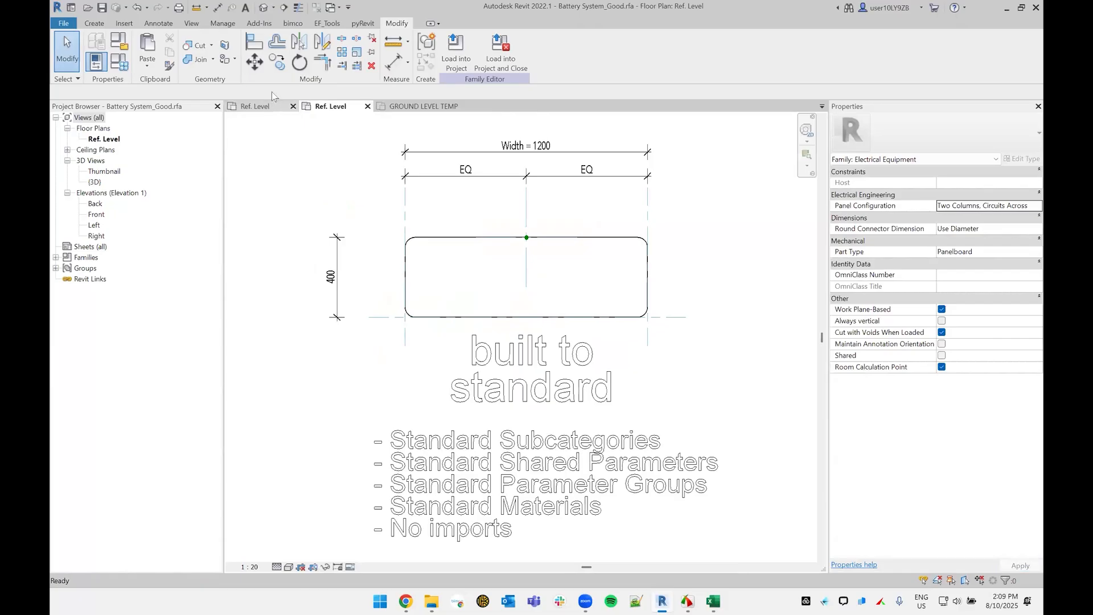
left_click(422, 107)
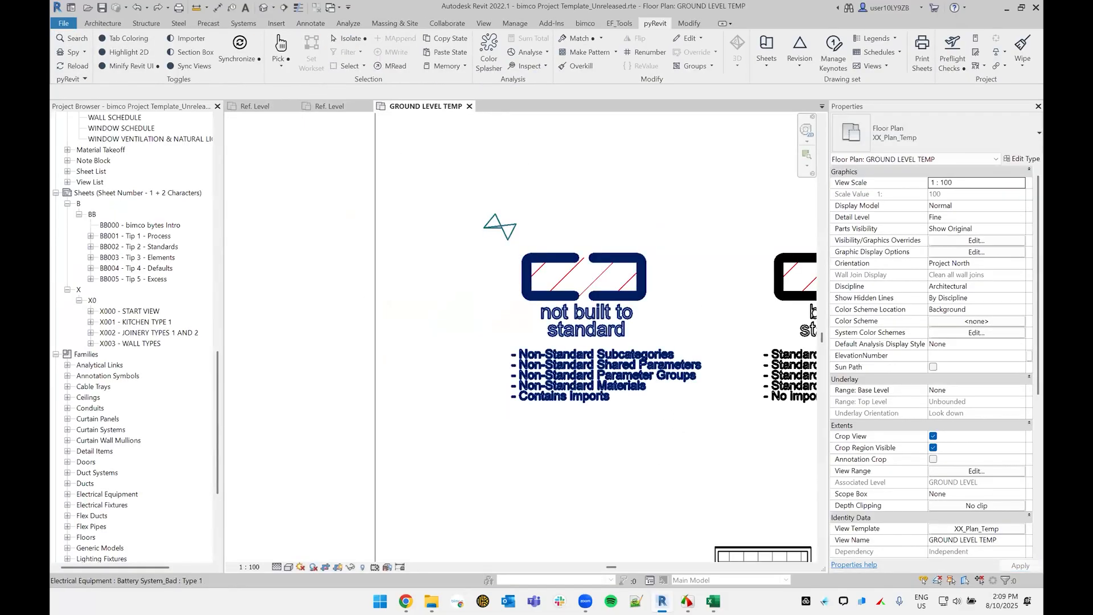
left_click(637, 273)
middle_click_drag(636, 273, 584, 257)
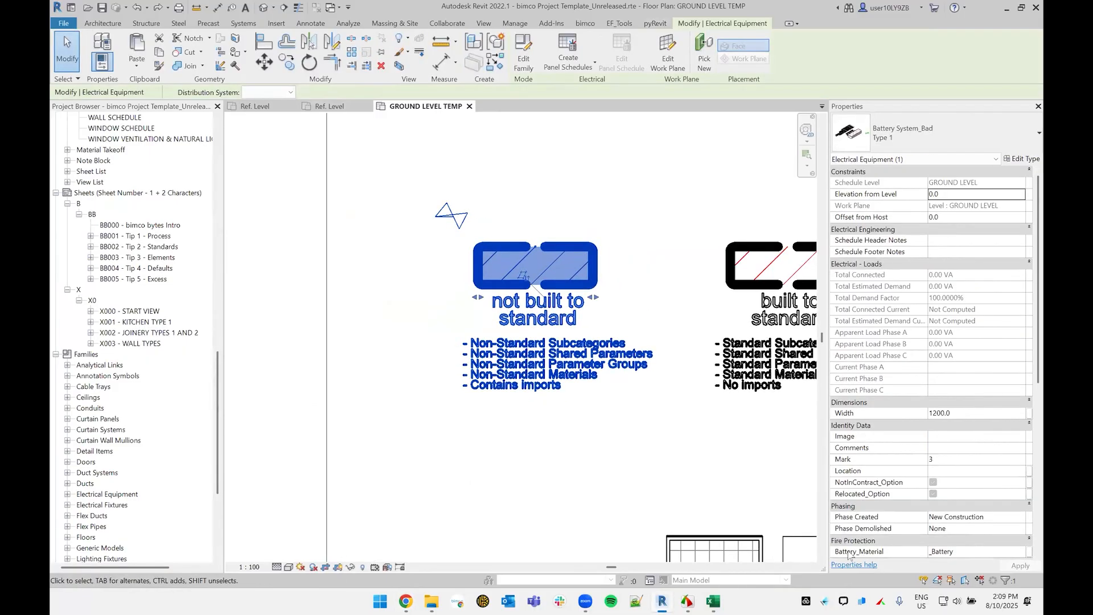
Step: Open Family Types in the Battery System_Bad family and examine the Battery_Material parameter
left_click(251, 106)
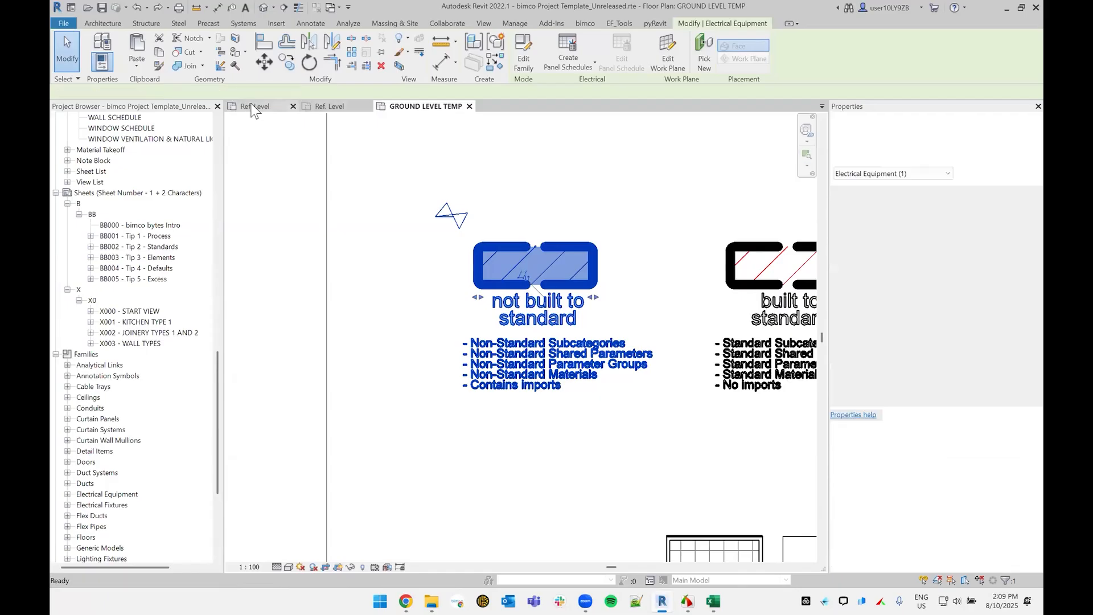
left_click(726, 373)
left_click(730, 227)
middle_click_drag(730, 226, 720, 230)
key("f")
key("t")
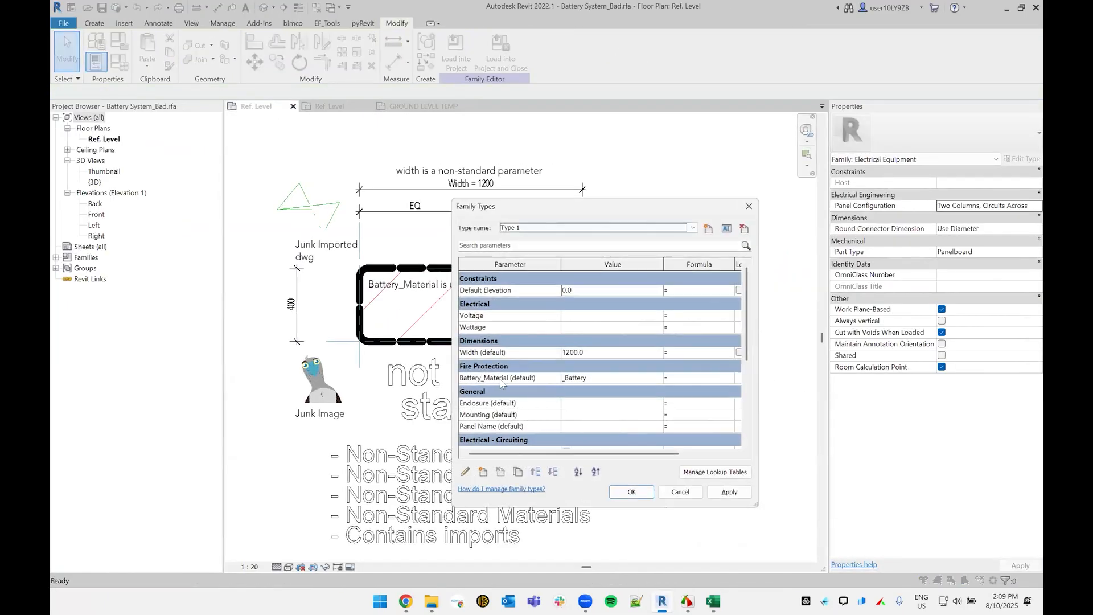
left_click(500, 379)
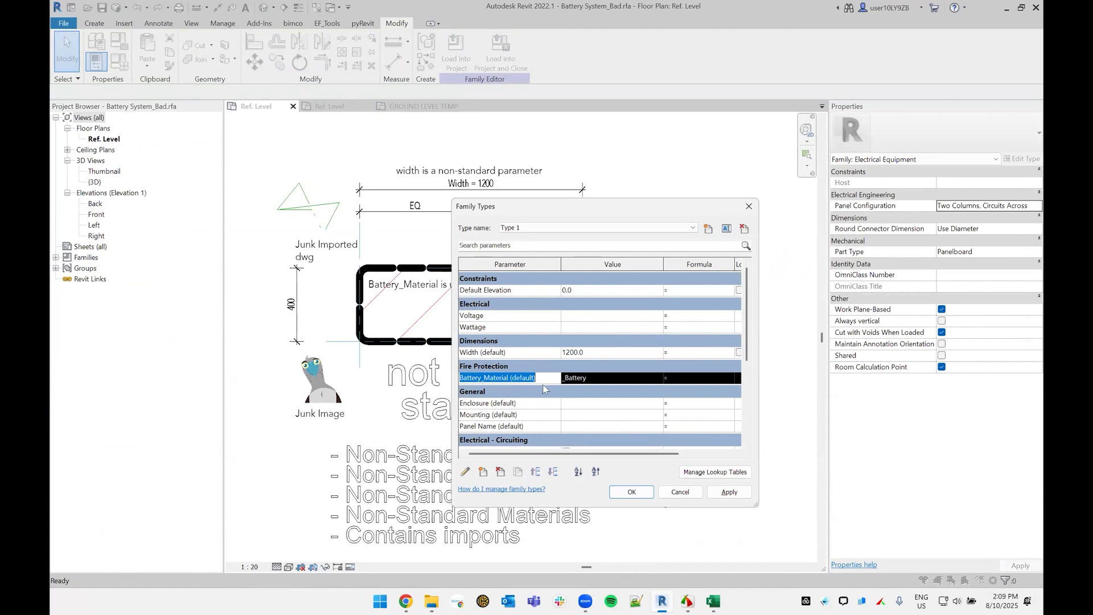
left_click(545, 384)
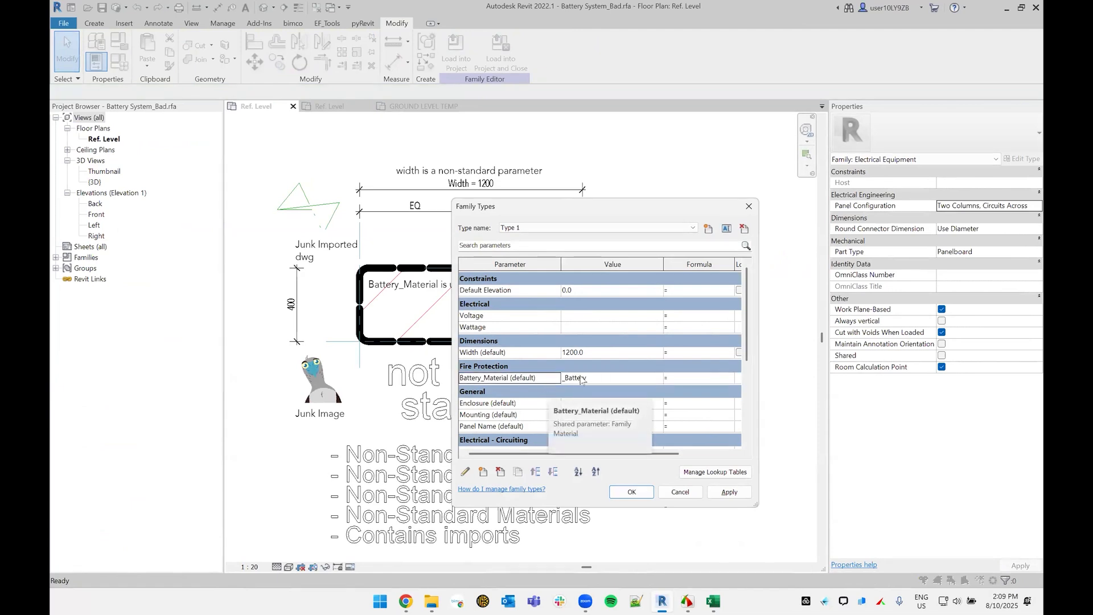
Step: Look up the Battery_Material value in the Material Browser and close the browser without assigning a material
left_click(609, 380)
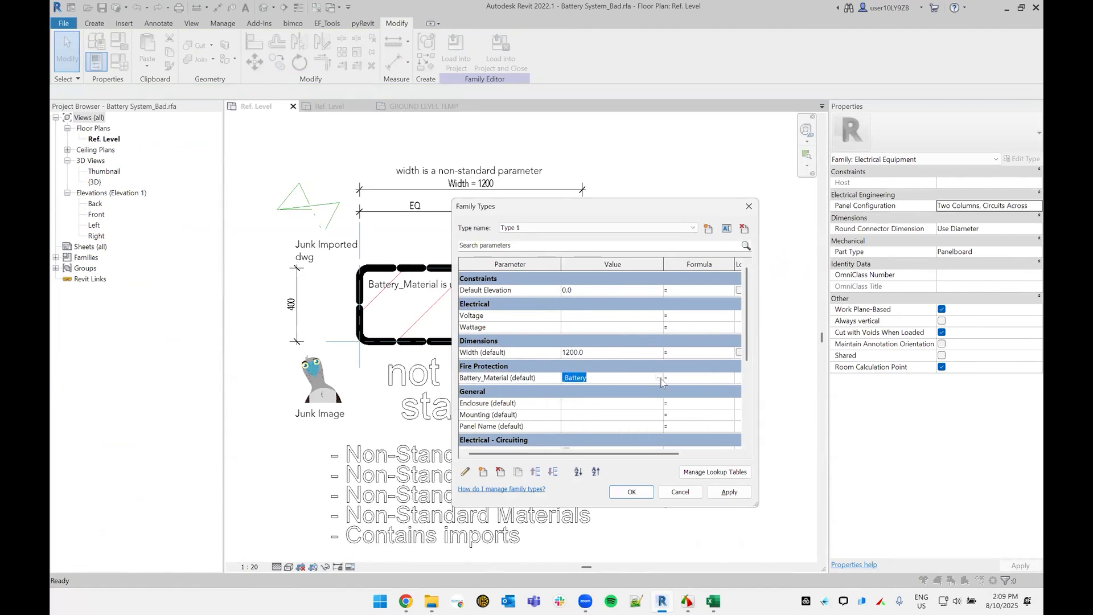
left_click(660, 378)
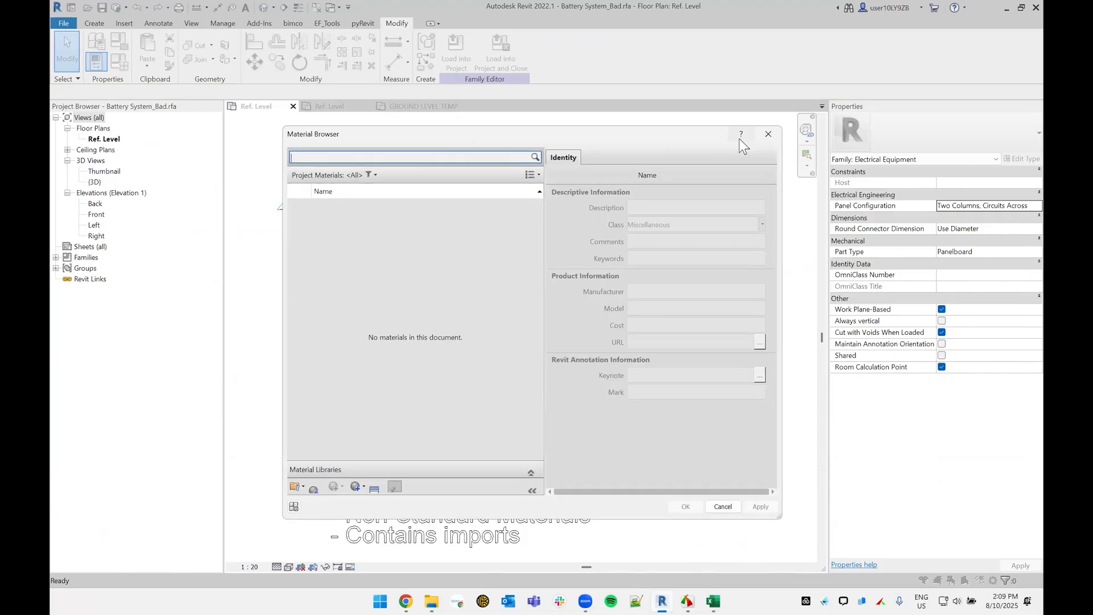
left_click(760, 133)
left_click(661, 378)
left_click(661, 378)
left_click(768, 134)
Step: Check which parameter group holds Battery_Material in the non-standard family, and close Family Types without changes
mouse_move(475, 379)
left_mouse_down()
mouse_move(543, 378)
mouse_move(472, 374)
left_mouse_up()
left_click(534, 378)
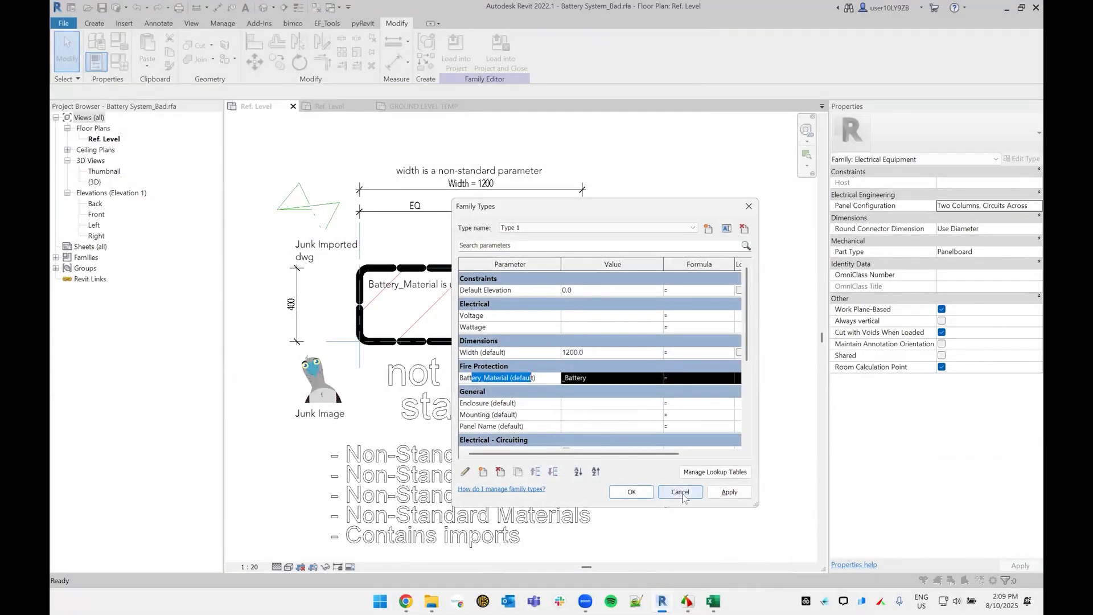
left_click_drag(511, 378, 445, 380)
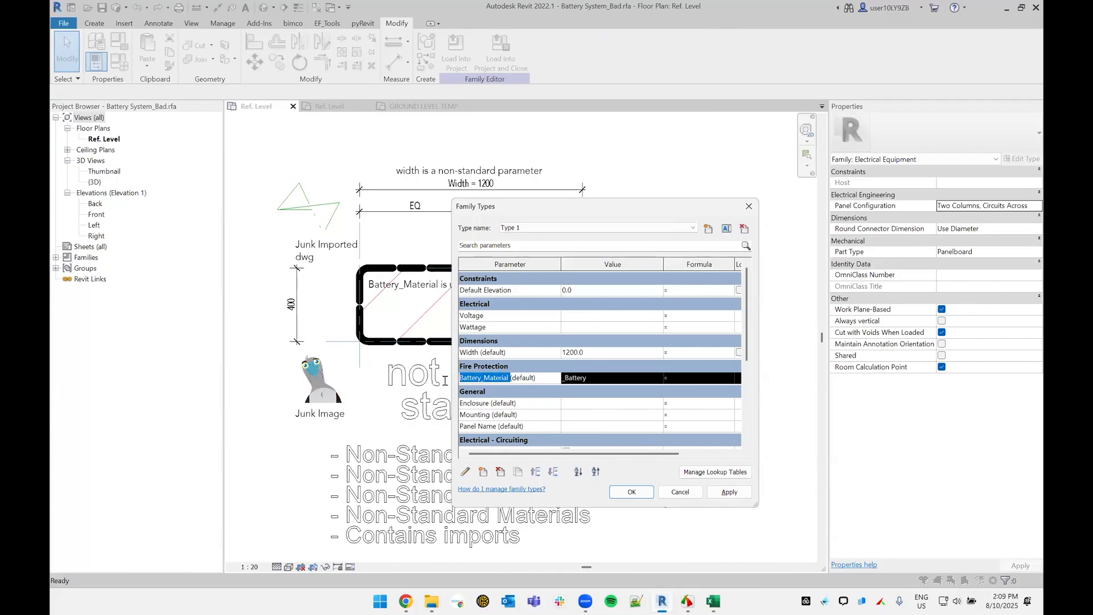
left_click(494, 380)
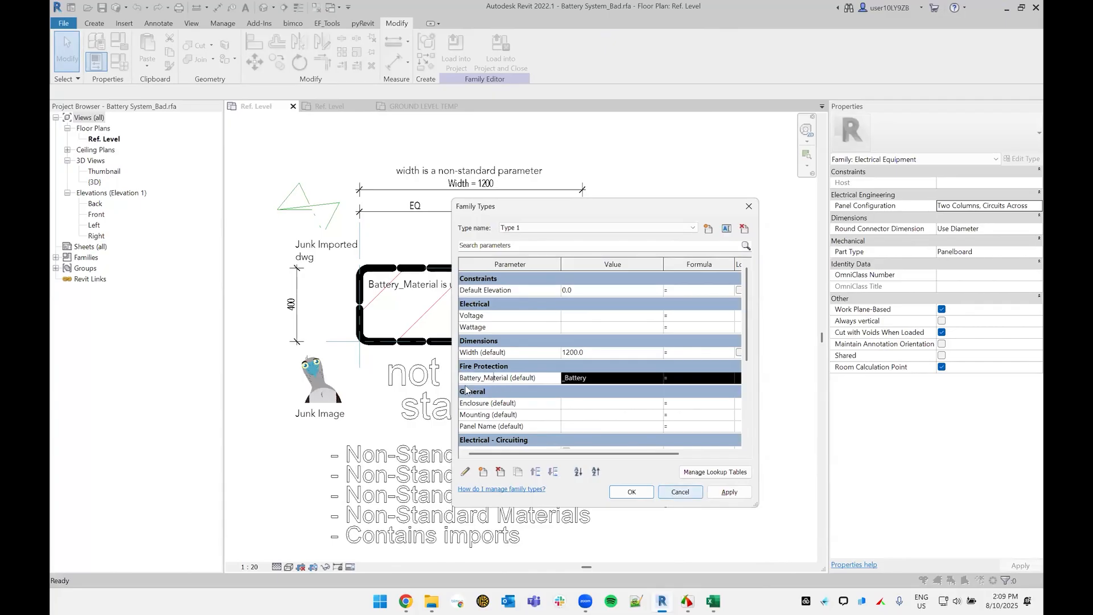
left_click_drag(469, 377, 510, 376)
left_click(520, 376)
left_click(670, 490)
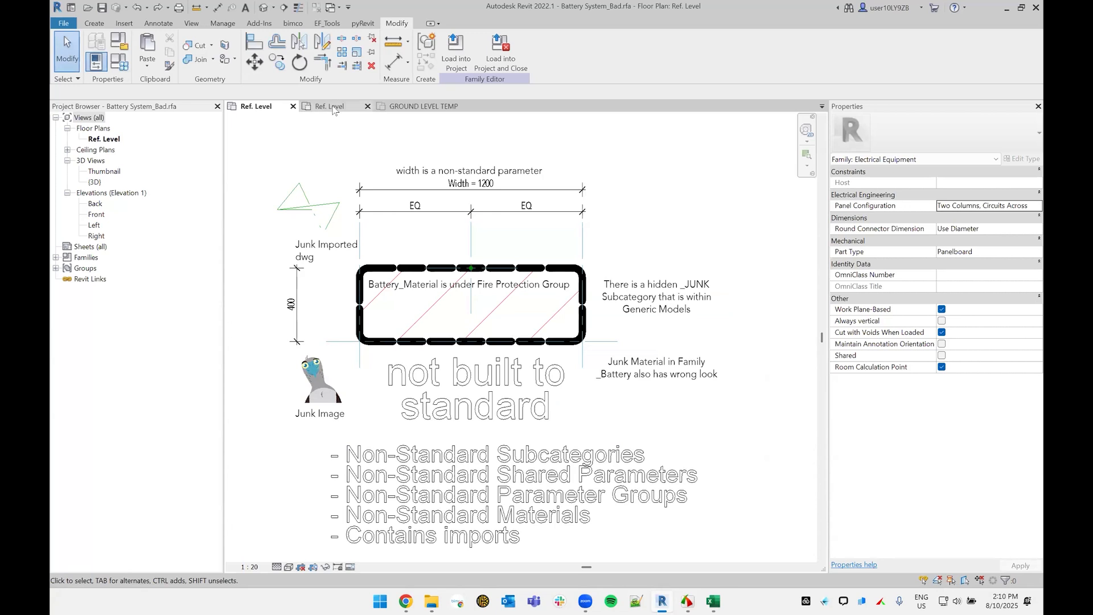
Step: Return to the GROUND LEVEL TEMP plan and select the built-to-standard battery for comparison with the non-standard one
left_click(394, 108)
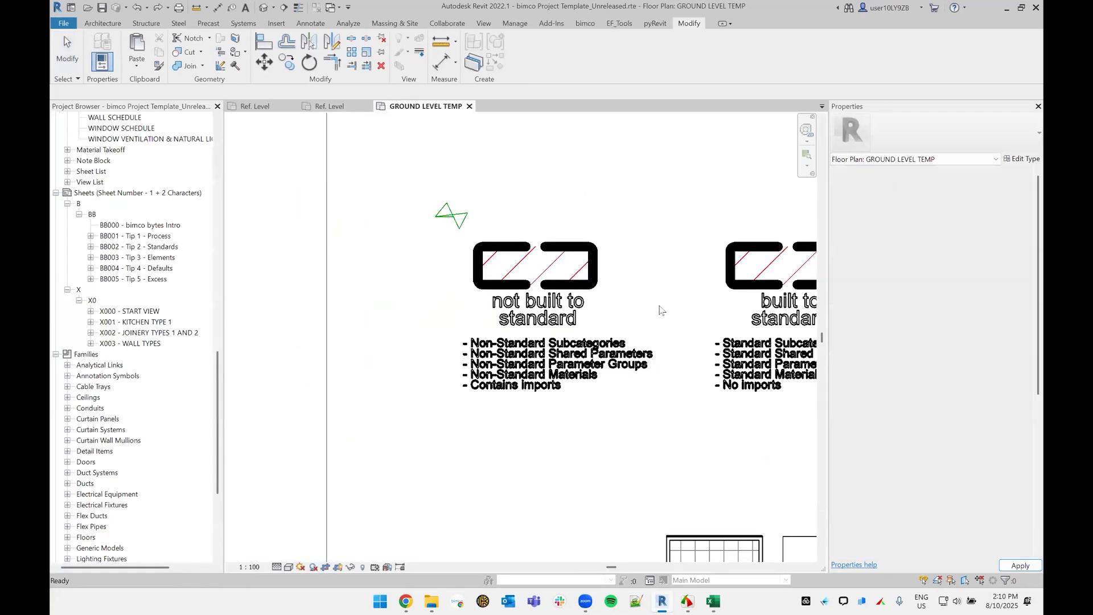
middle_click_drag(583, 283, 487, 258)
left_click(641, 259)
middle_click_drag(556, 275, 370, 273)
Step: Examine the Battery_Material parameter's group and value in the Battery System_Good family types, and close the dialog without changes
left_click(329, 107)
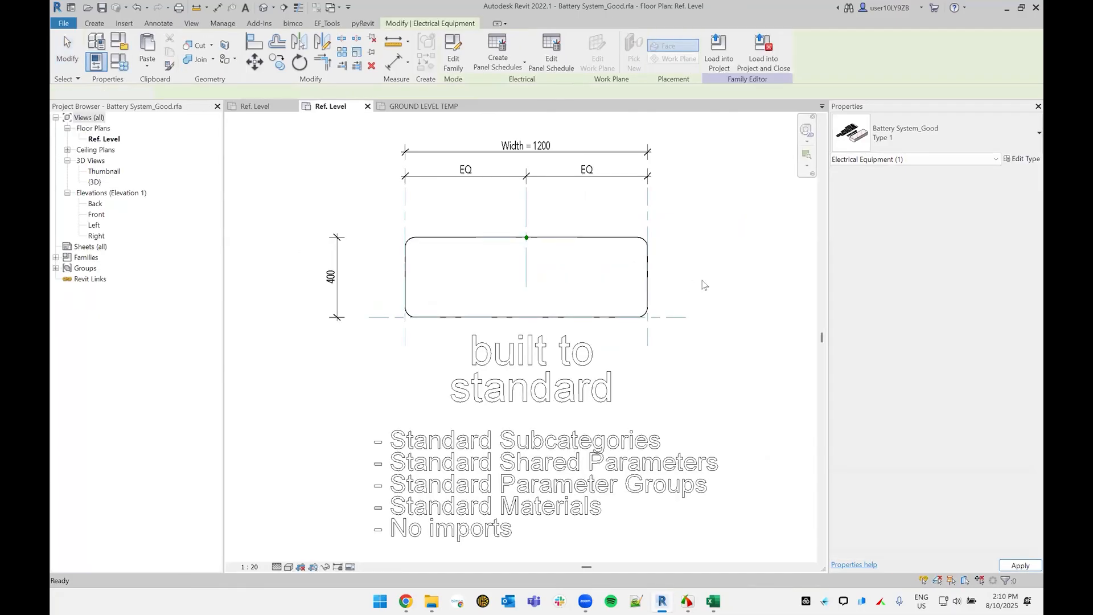
key("f")
key("t")
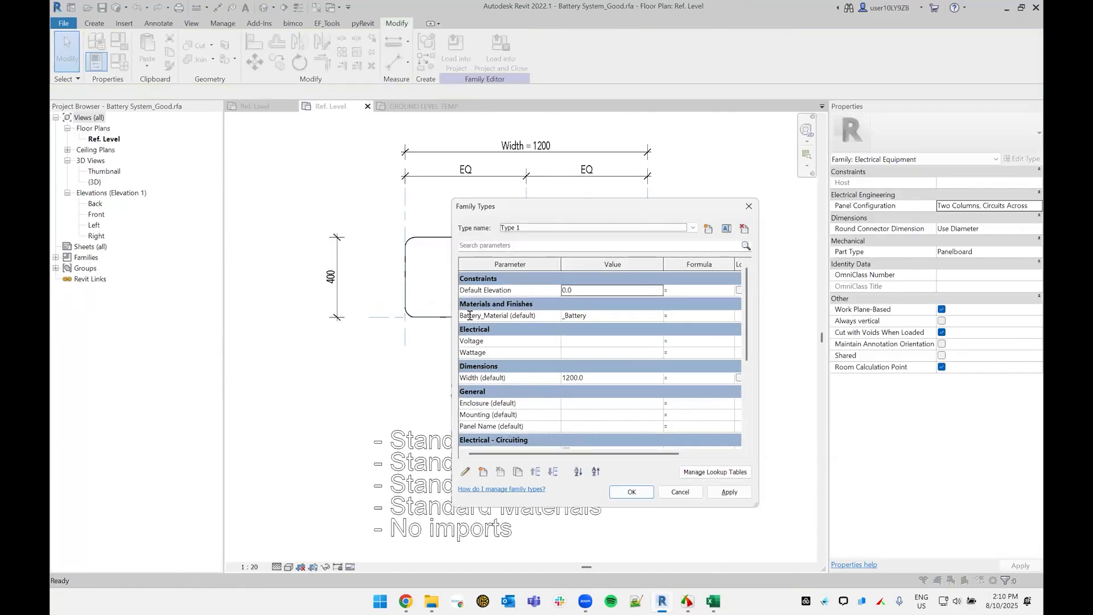
left_click_drag(470, 315, 540, 321)
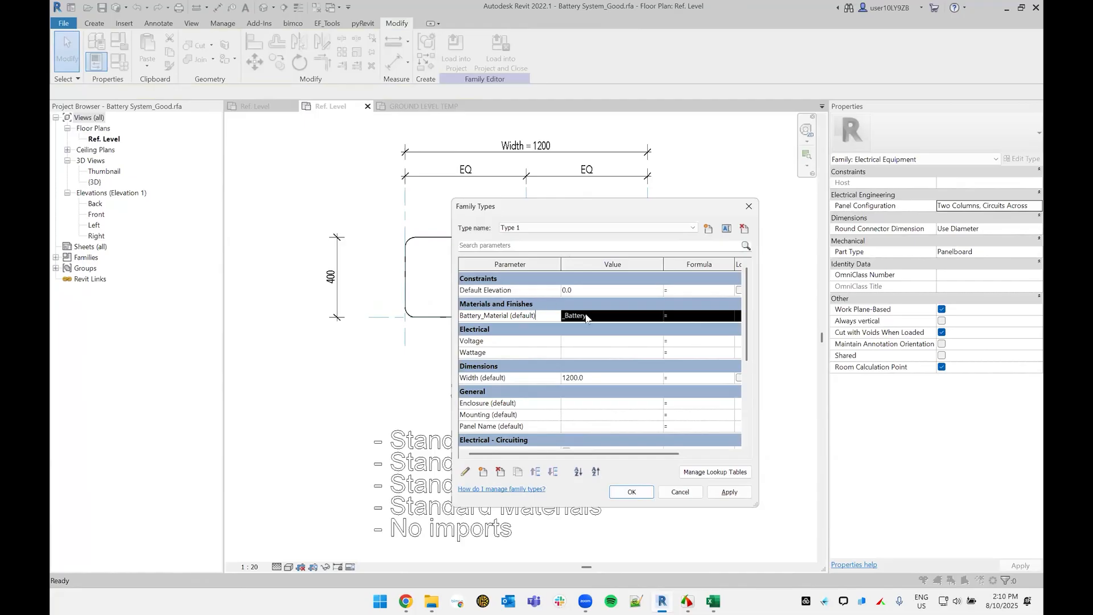
left_click(680, 492)
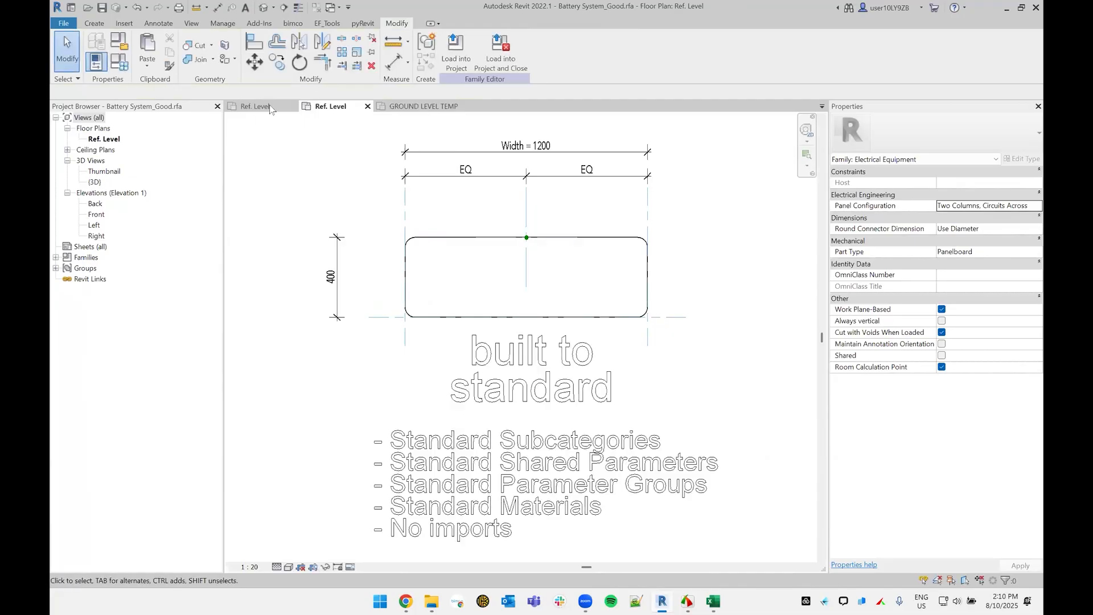
Step: Return to the GROUND LEVEL TEMP plan and reselect the built-to-standard battery
left_click(267, 107)
left_click(418, 109)
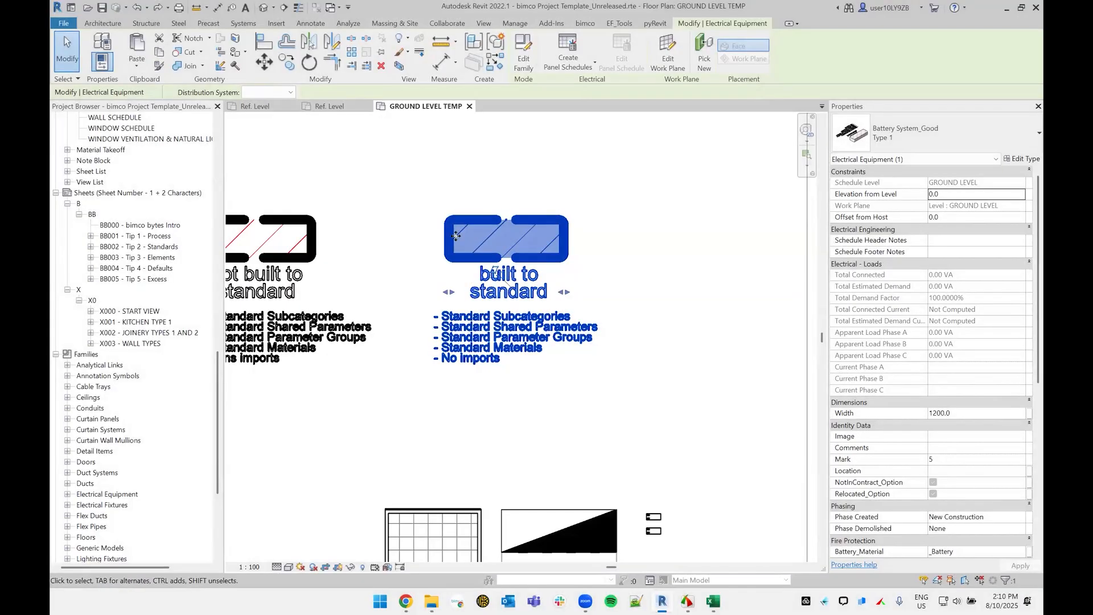
left_click(595, 256)
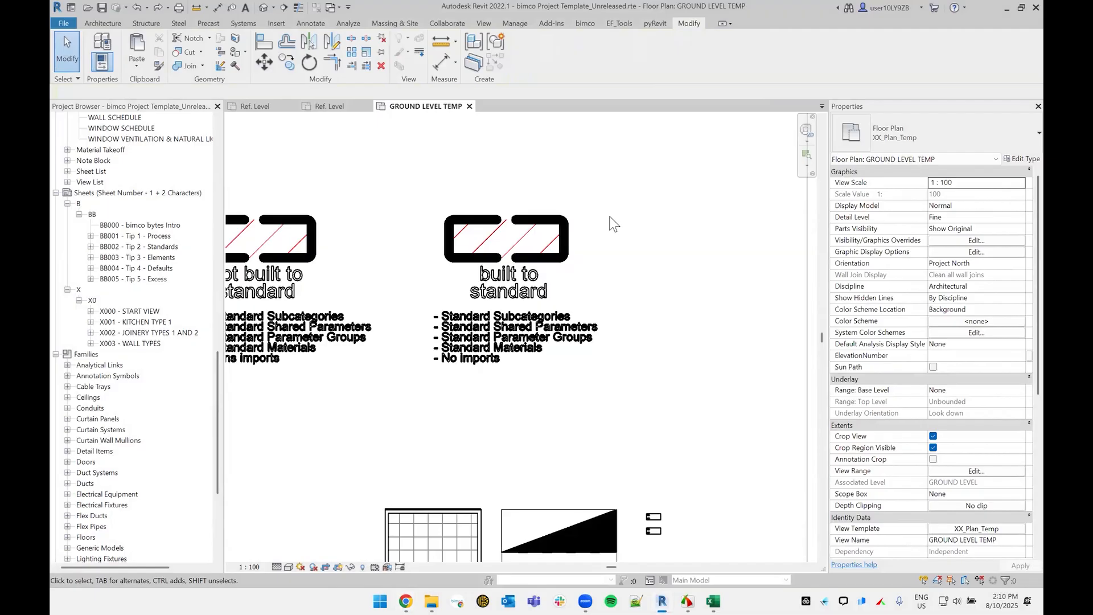
left_click(557, 233)
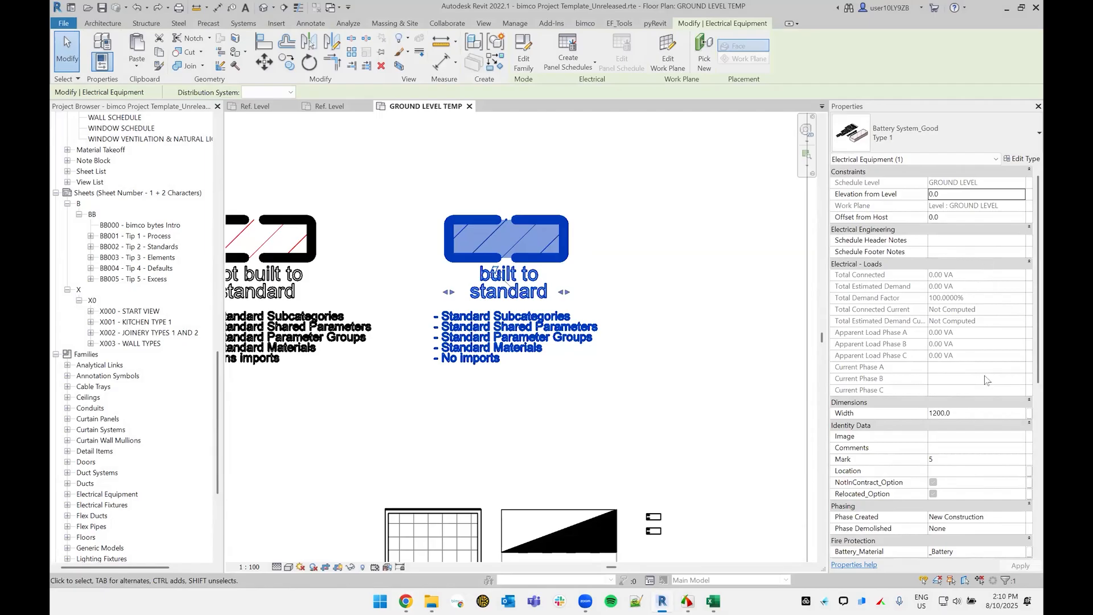
Step: Look up the built-to-standard battery's Battery_Material value in the Material Browser, cancel without assigning a material, and clear the selection
scroll(985, 374, "down", 3)
left_click(1020, 450)
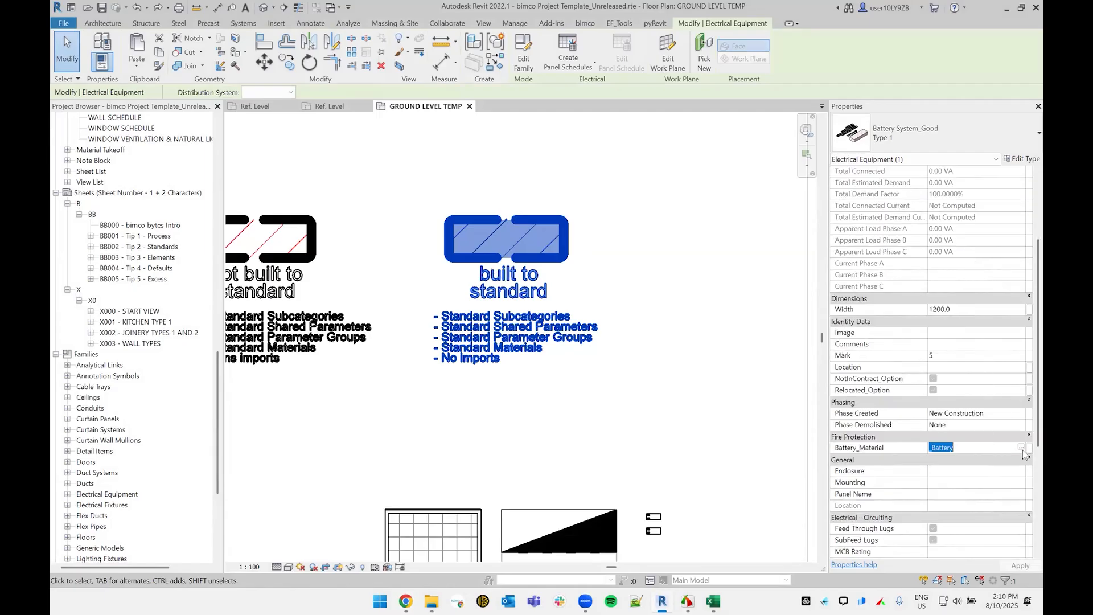
left_click(1022, 448)
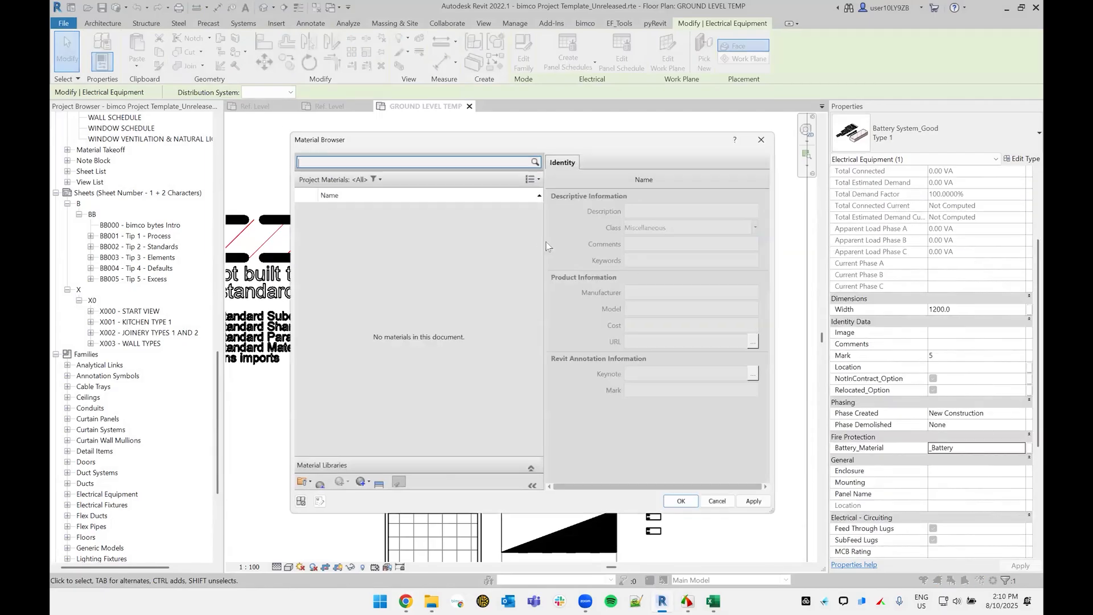
left_click(723, 507)
left_click(652, 341)
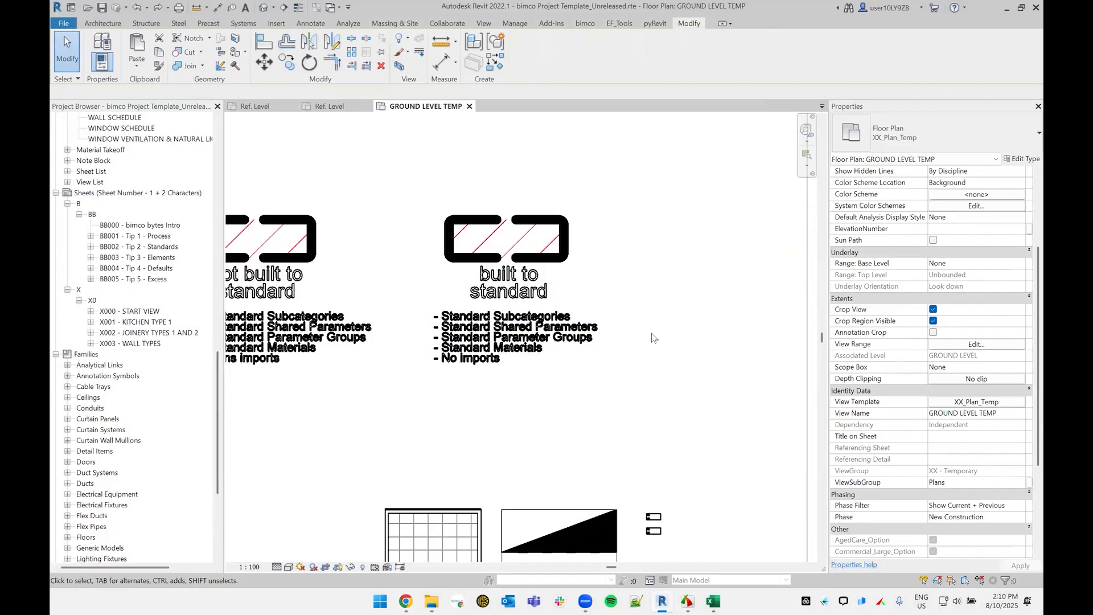
Step: Examine the project materials and their surface pattern settings in an enlarged Material Browser, and close it without changes
key("m")
key("a")
key("t")
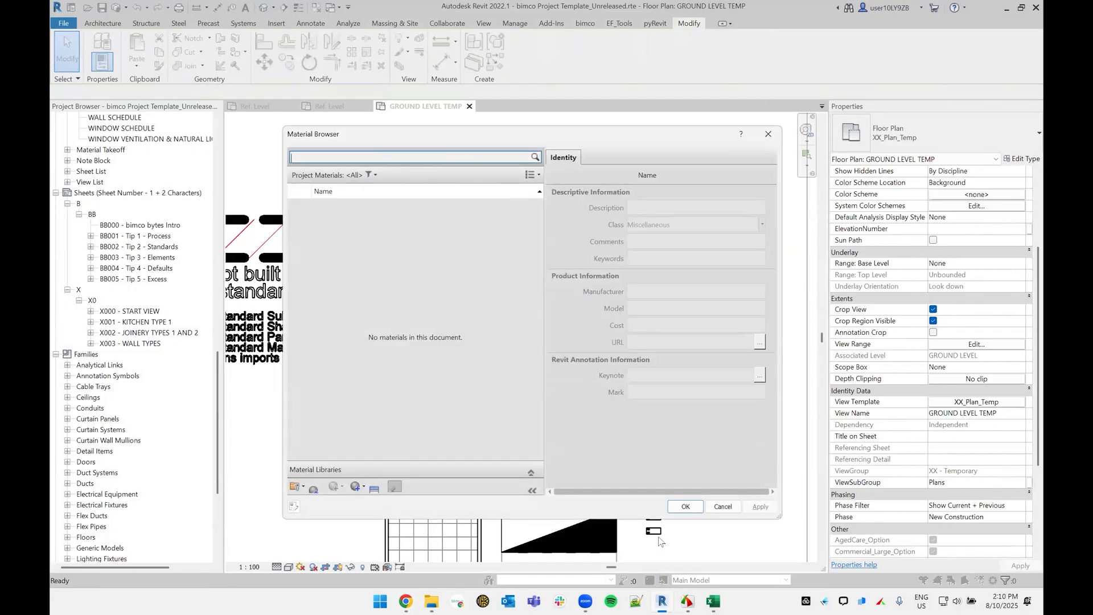
left_click(530, 473)
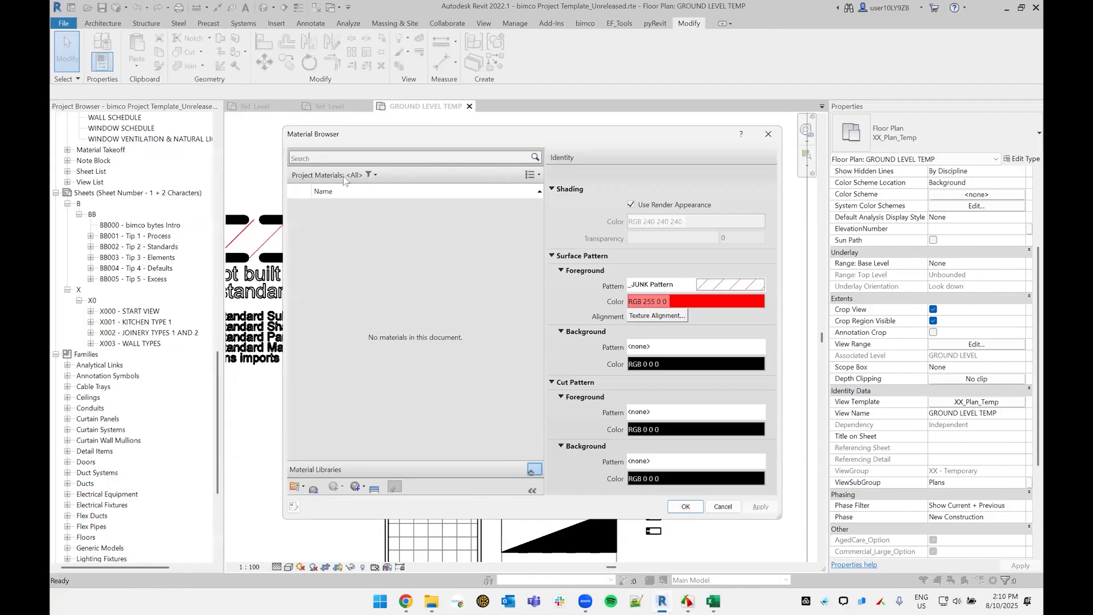
left_click_drag(281, 126, 207, 97)
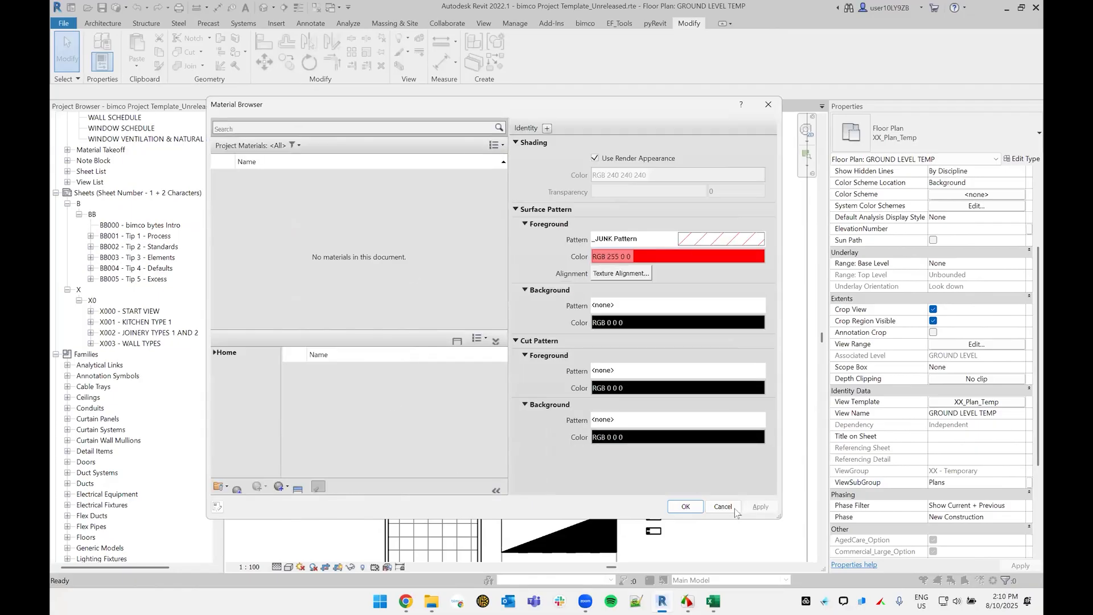
key("Escape")
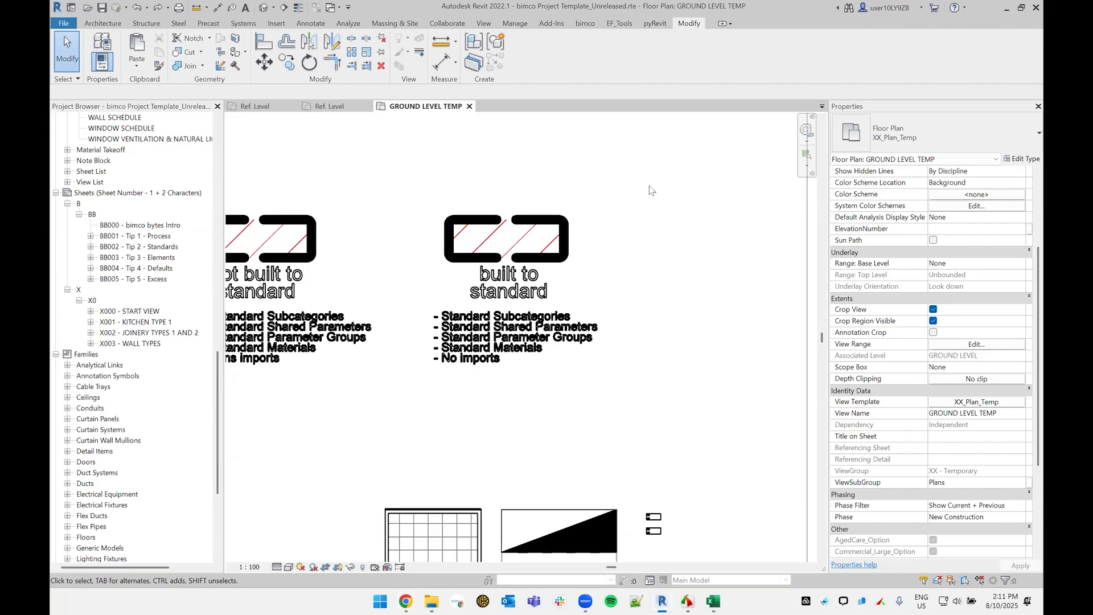
Step: Check the project's line patterns for the _JUNK LINE PATTERN entry, and close the list without changes
key("o")
key("s")
key("Escape")
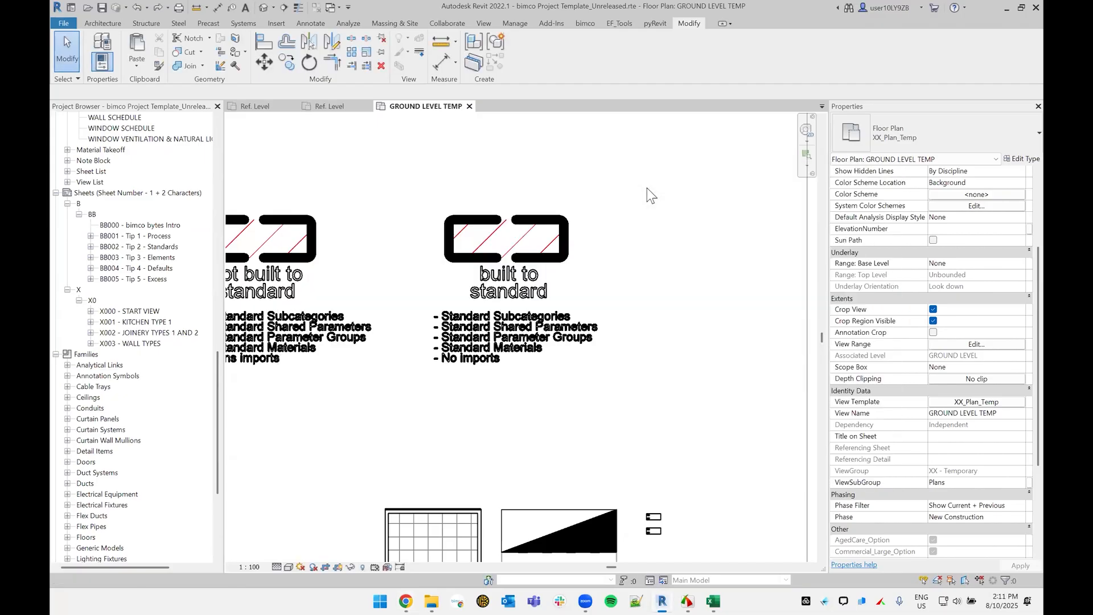
key("l")
key("p")
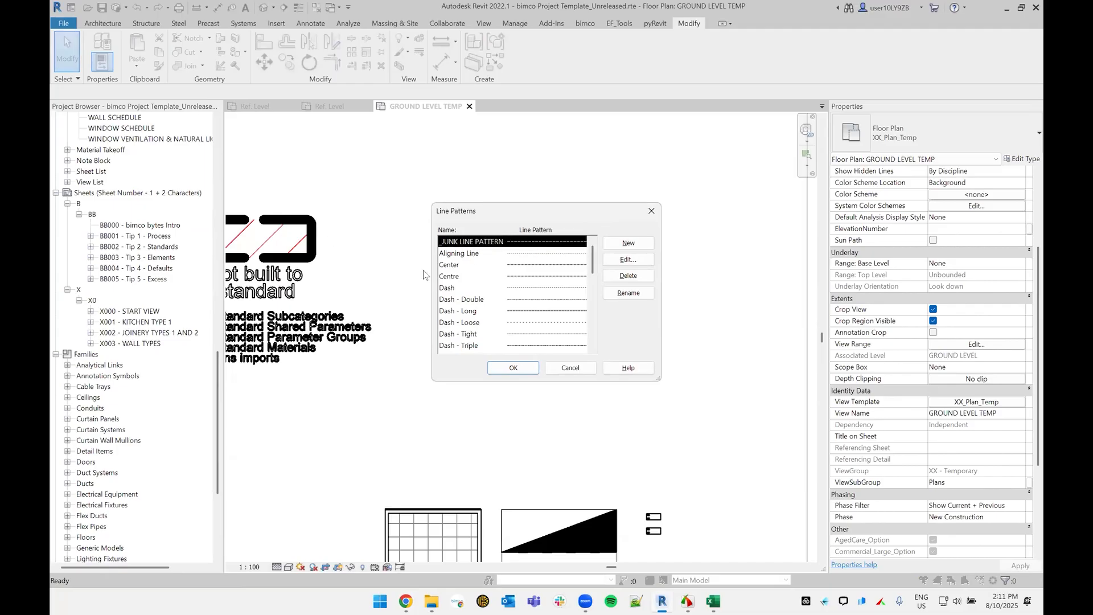
key("Escape")
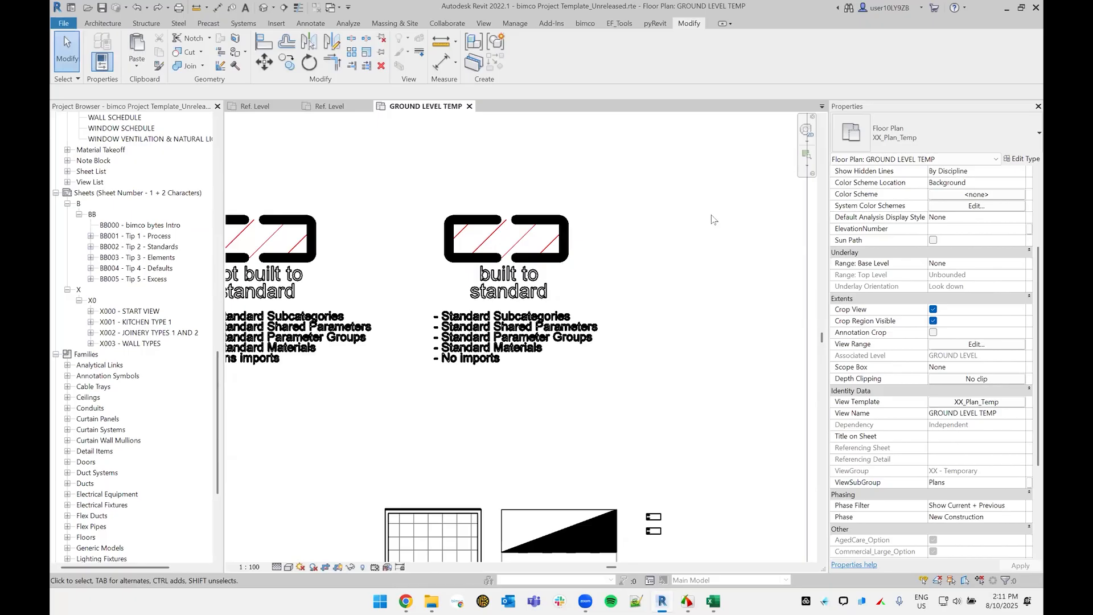
Step: Check the model-type fill patterns for the _JUNK Pattern entry, and cancel without changes
key("f")
key("p")
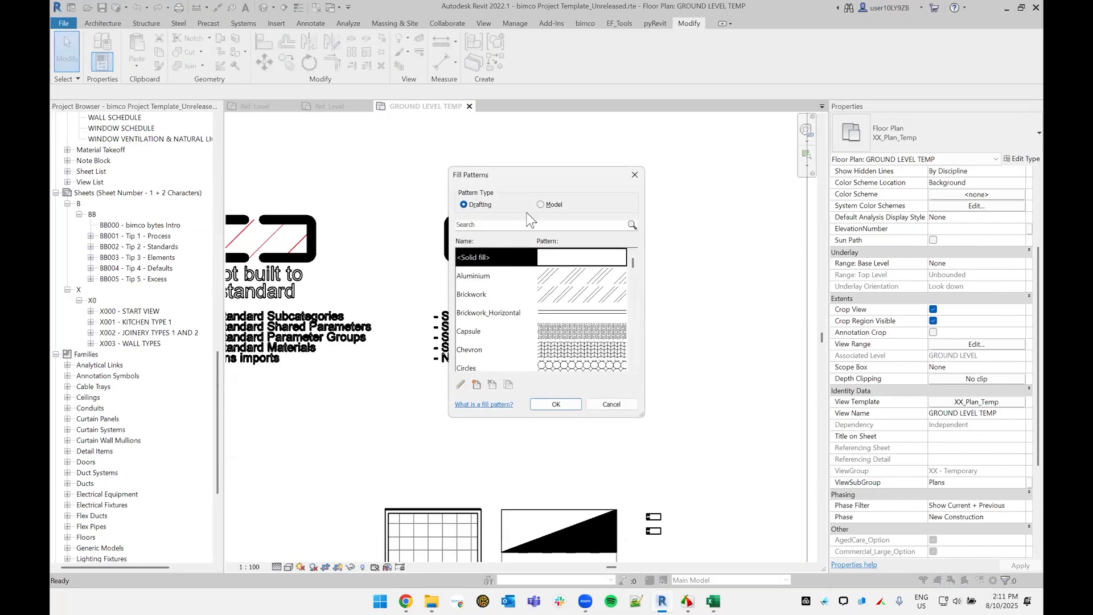
left_click(542, 205)
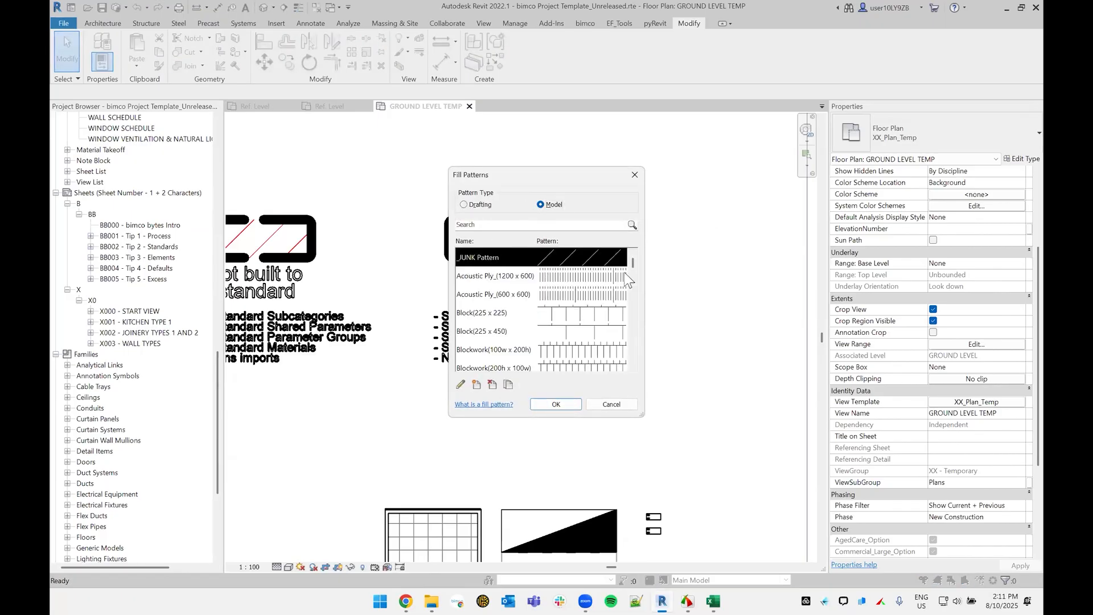
left_click(626, 404)
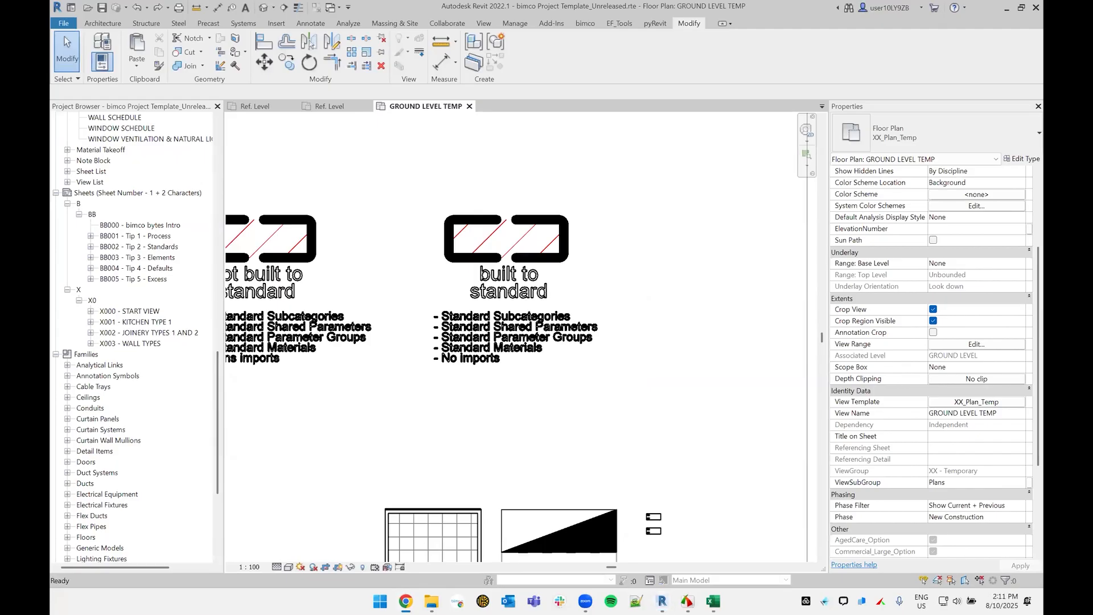
Step: Compare the Width parameter of the built-to-standard and non-standard batteries, including its shared parameter description, and clear the selection
middle_click_drag(629, 281, 741, 285)
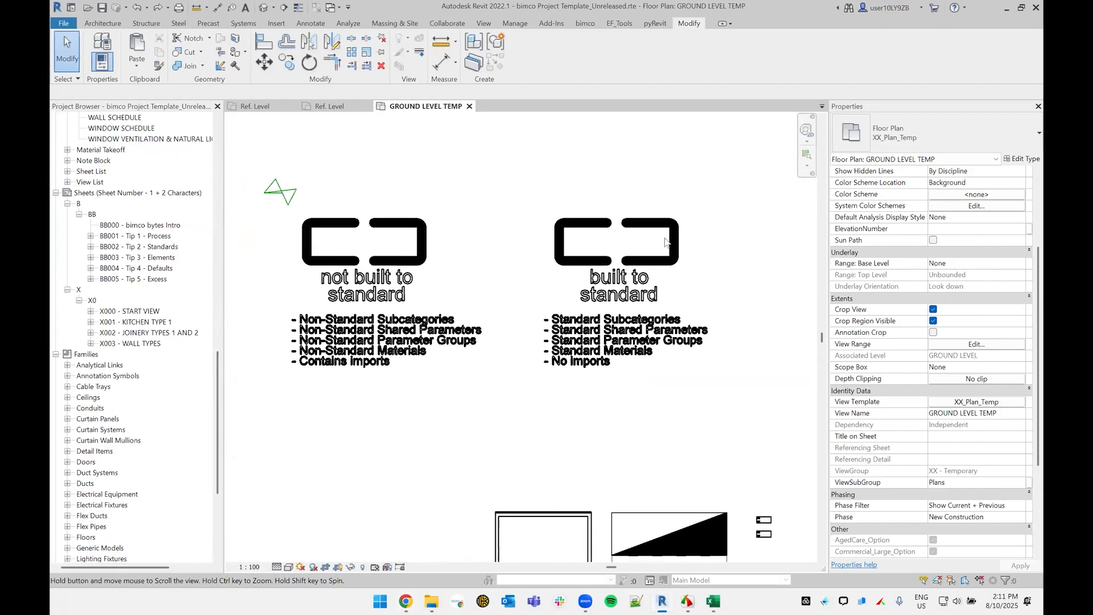
left_click(670, 233)
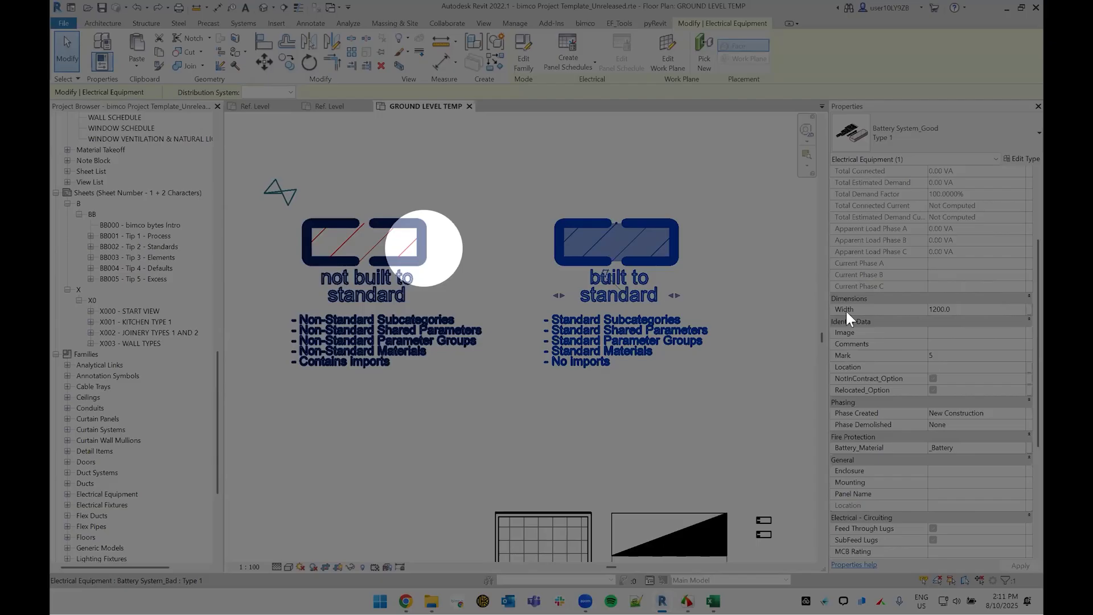
left_click(424, 248)
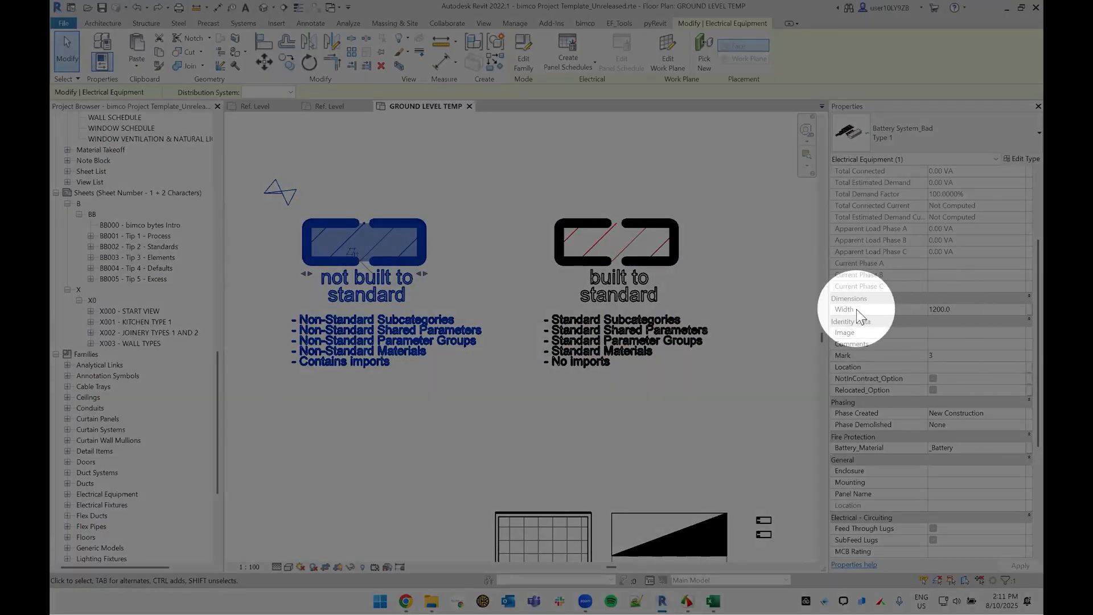
mouse_move(856, 309)
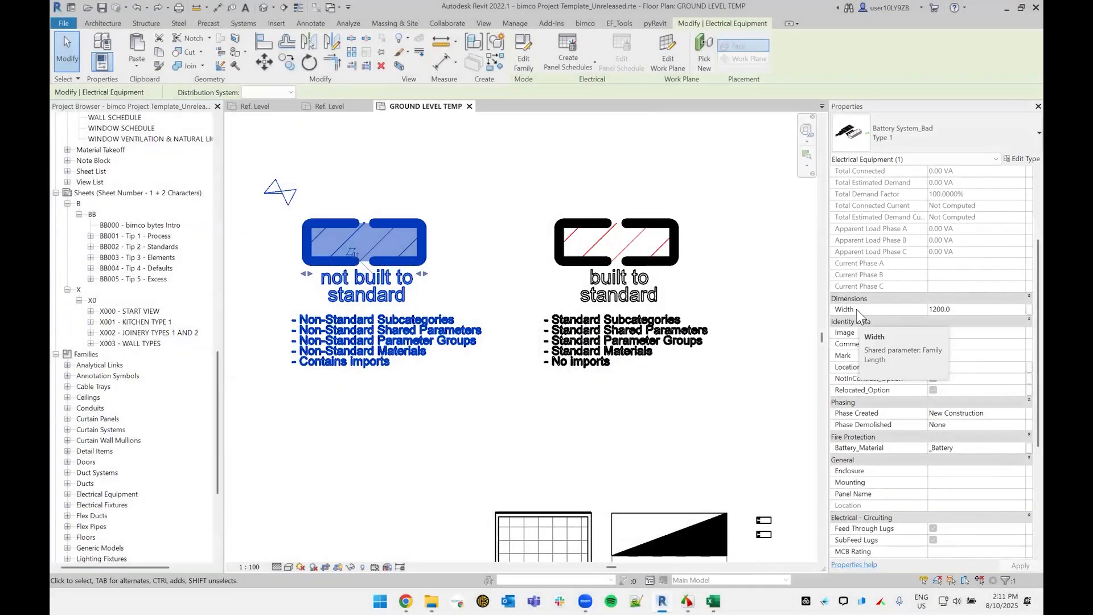
left_click(525, 152)
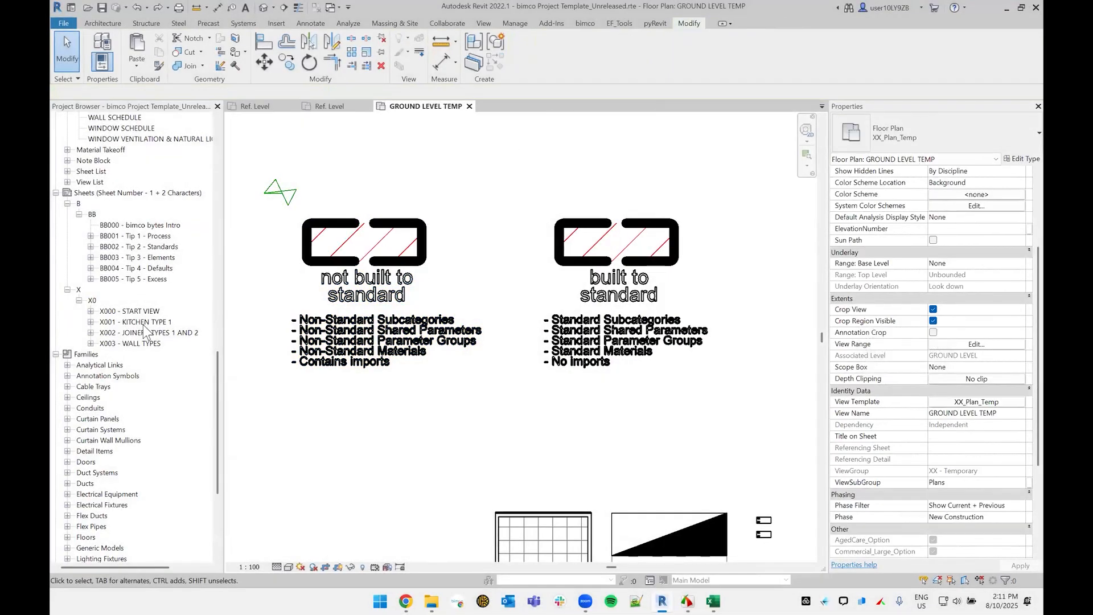
Step: Open the Electrical Equipment Schedule, compare the Width columns for Battery System_Bad and Battery System_Good, and close the schedule
scroll(157, 296, "up", 8)
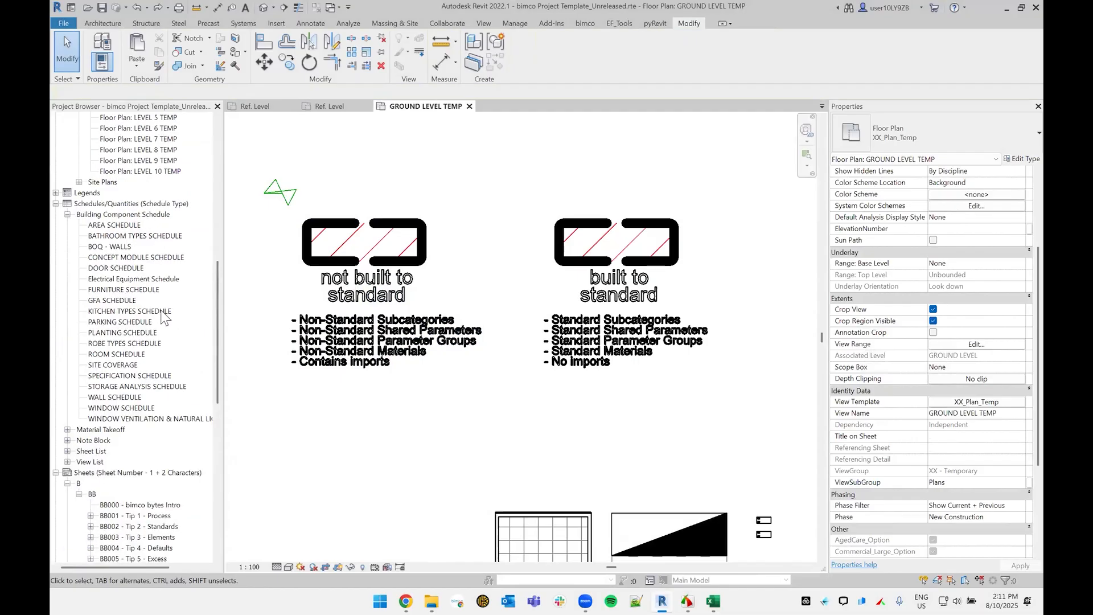
scroll(139, 245, "up", 2)
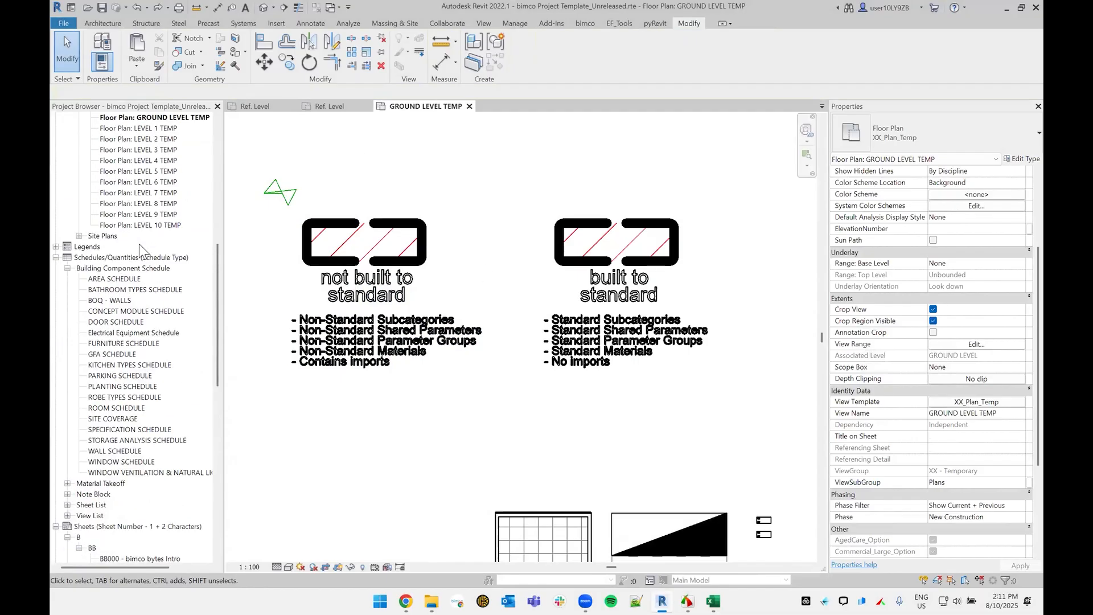
scroll(139, 244, "up", 3)
scroll(145, 398, "down", 4)
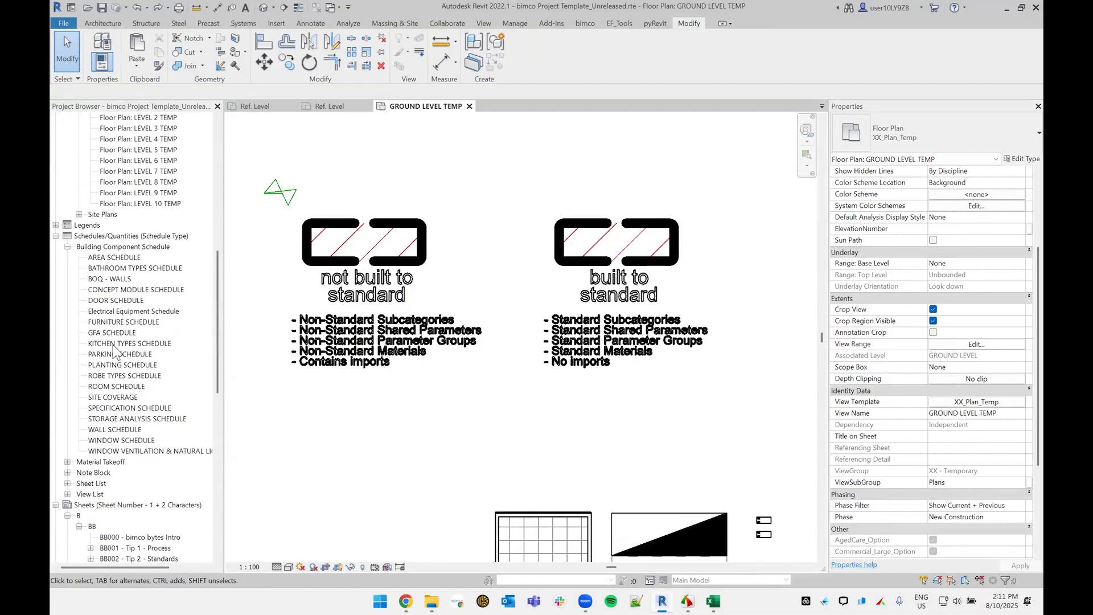
double_click(131, 311)
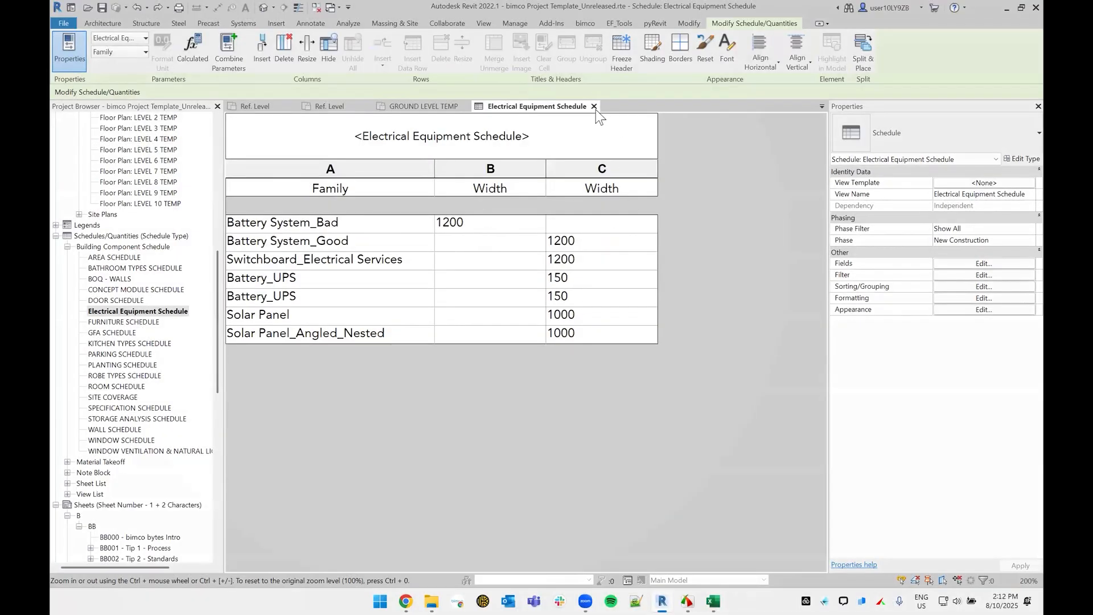
left_click(594, 106)
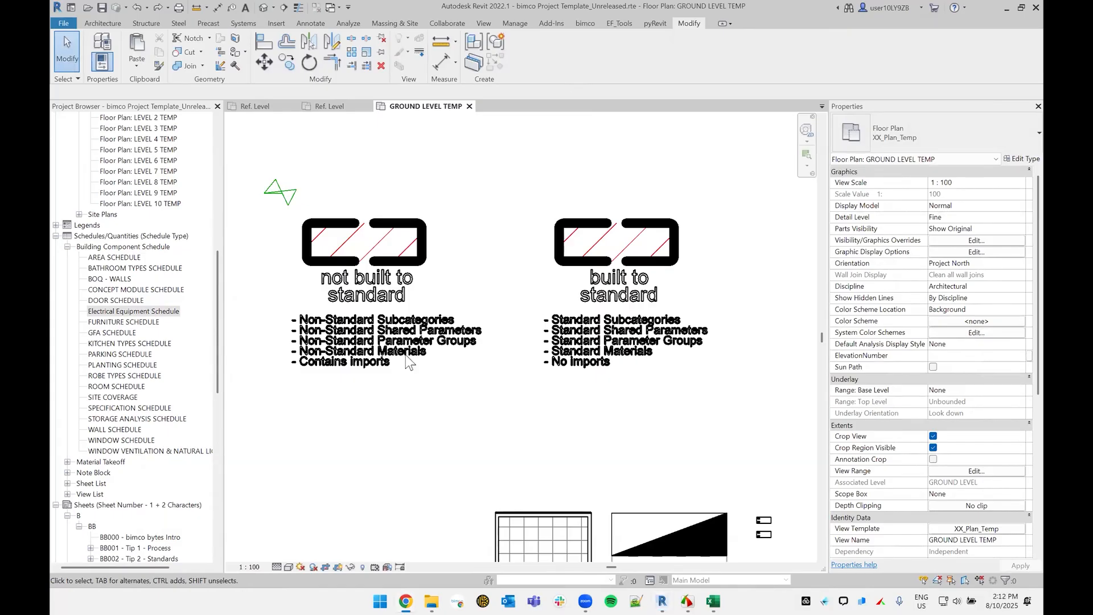
Step: Open the sheet BB004 - Tip 4 - Defaults
scroll(146, 416, "down", 3)
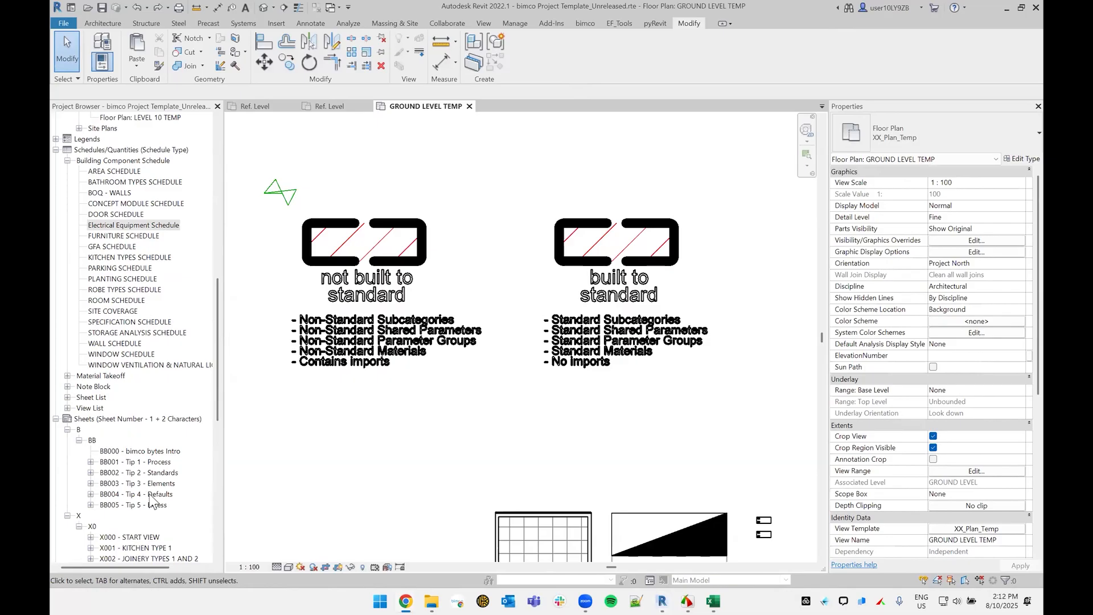
double_click(142, 494)
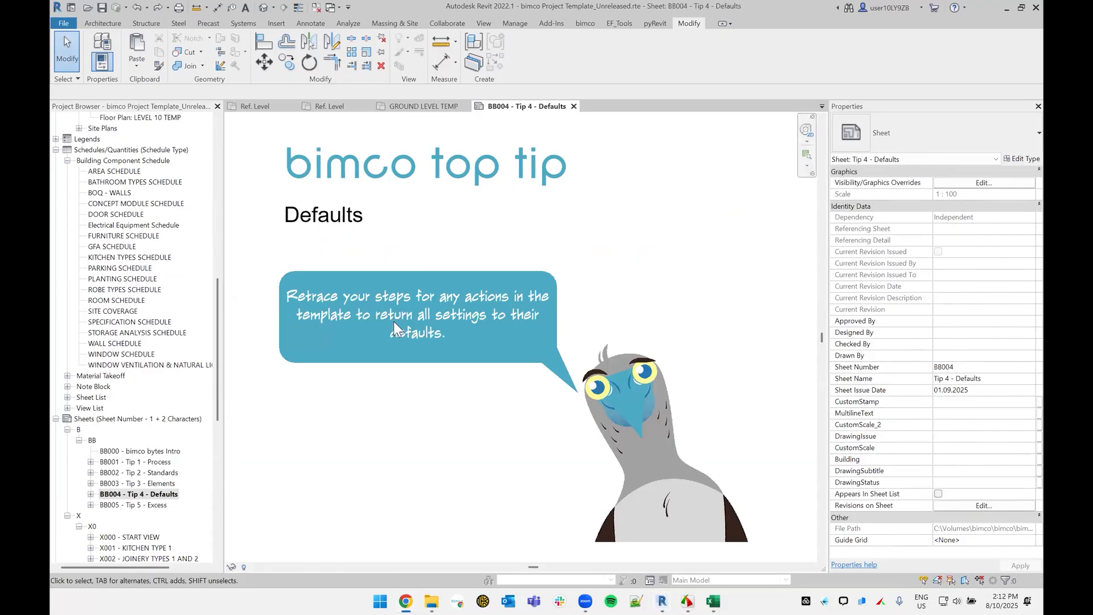
Step: Review the view groups, schedules, sheets and families listed in the project structure
scroll(136, 301, "up", 15)
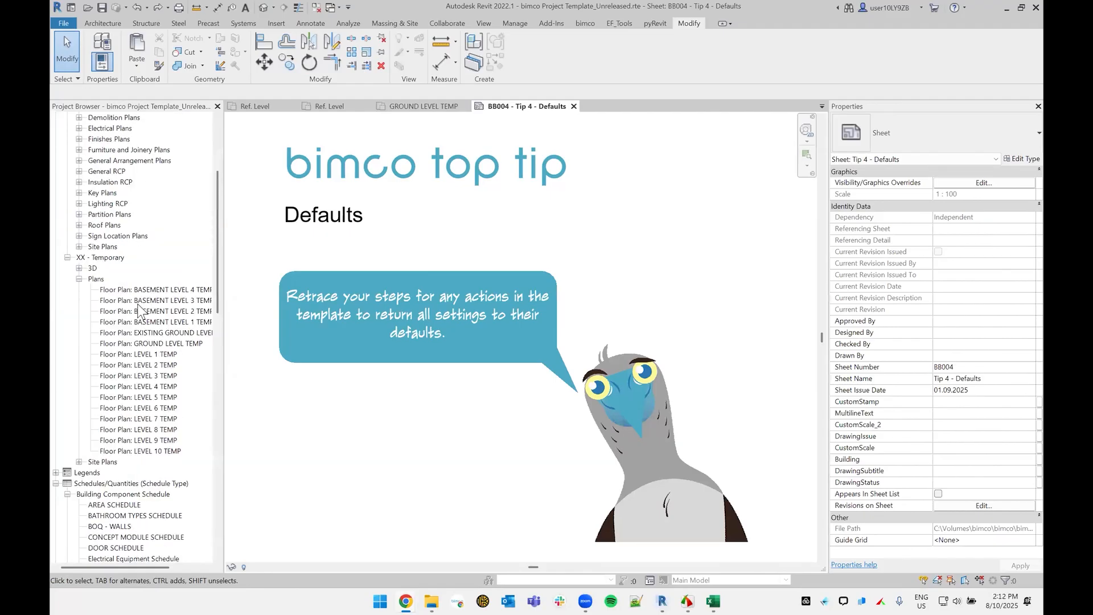
left_click(104, 140)
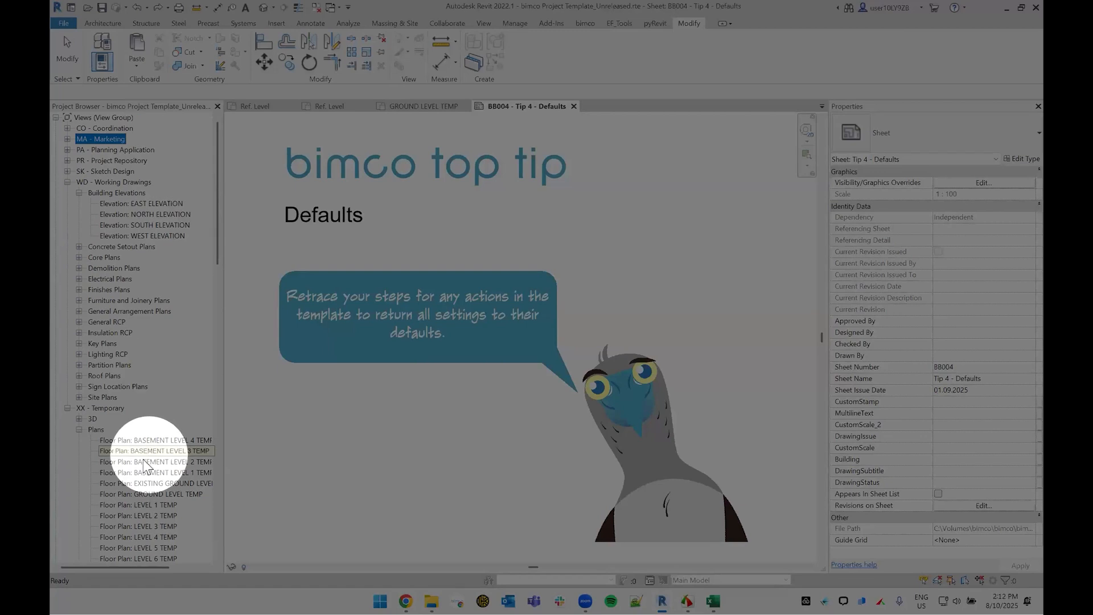
scroll(115, 240, "down", 15)
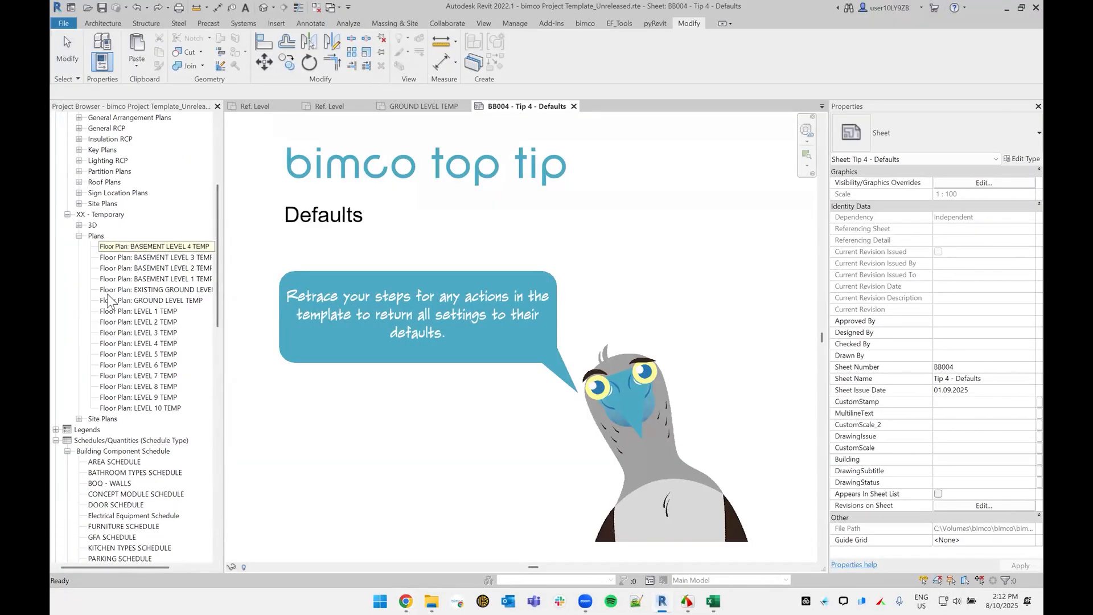
scroll(103, 497, "down", 2)
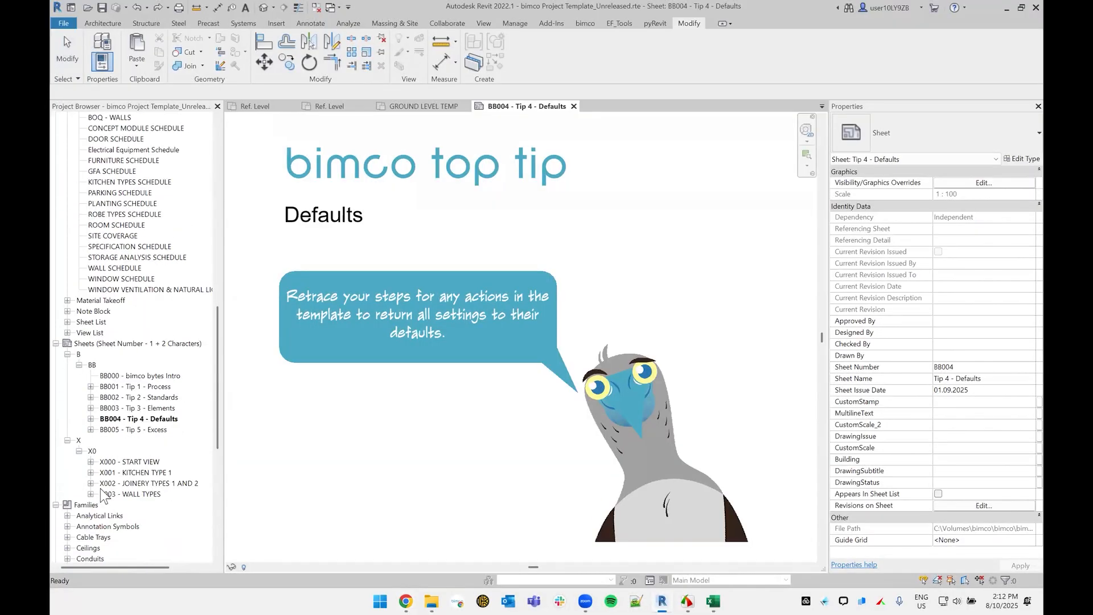
scroll(102, 494, "down", 5)
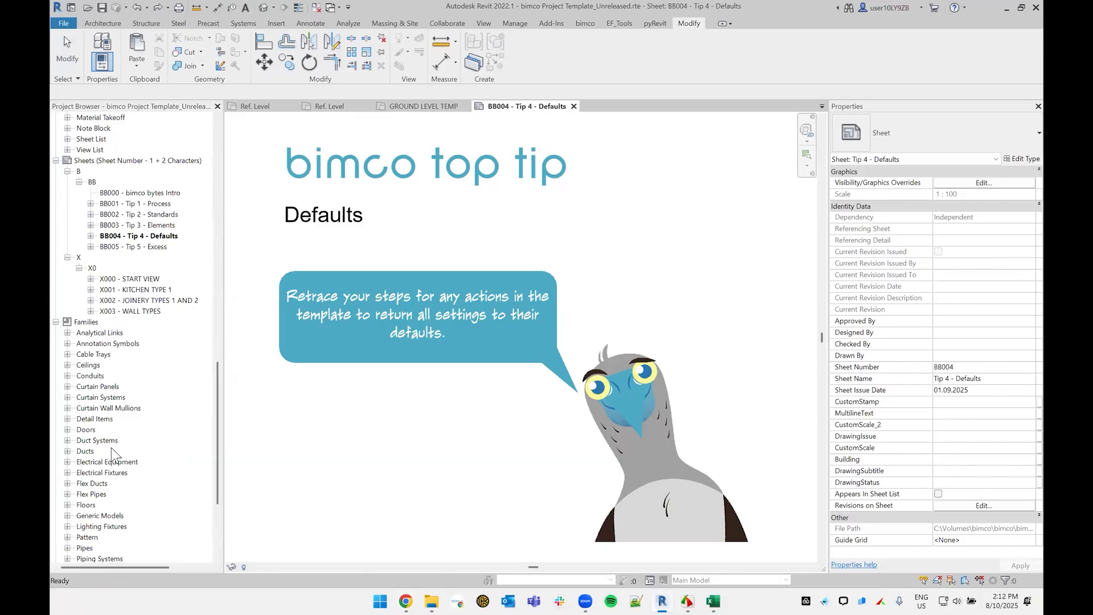
scroll(111, 448, "up", 9)
scroll(112, 453, "up", 3)
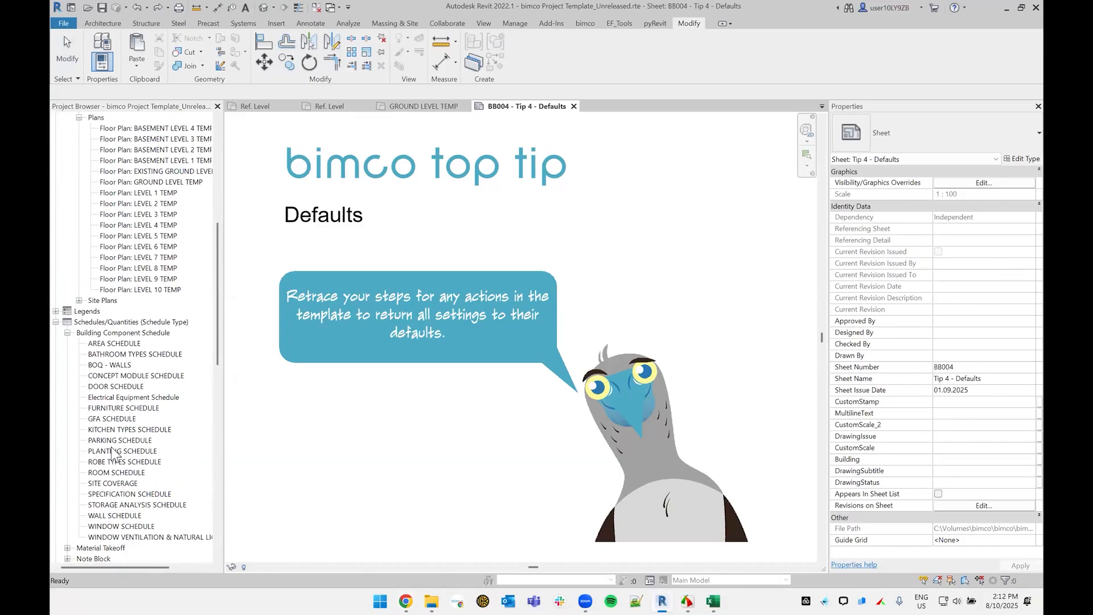
Step: Collapse the Building Component Schedule group and the whole Schedules/Quantities category in the project structure
left_click(116, 397)
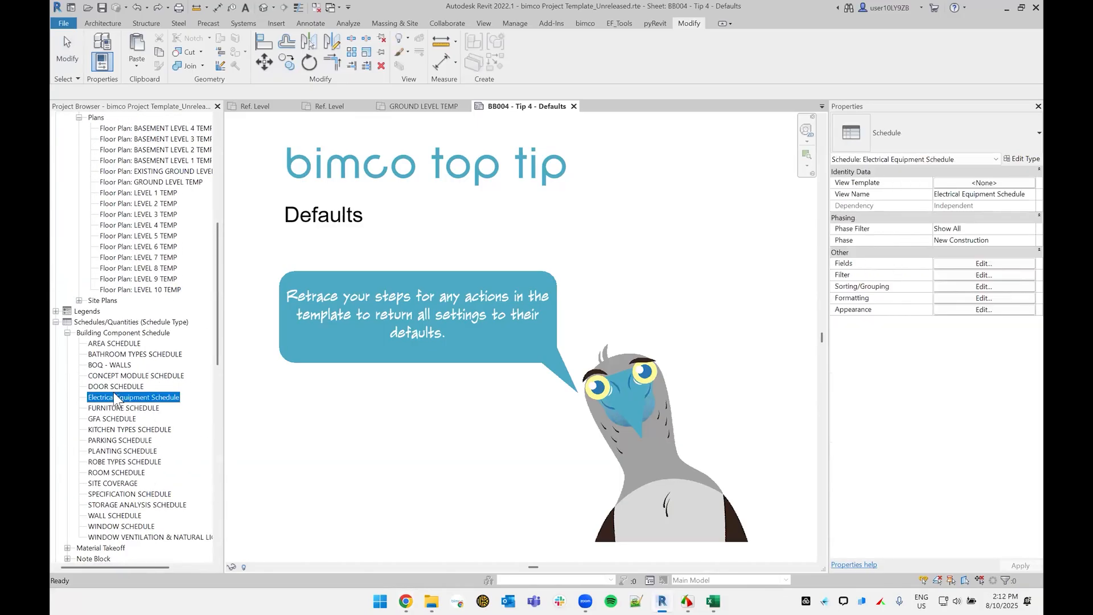
key("Left")
key("Left")
key("Left")
key("Left")
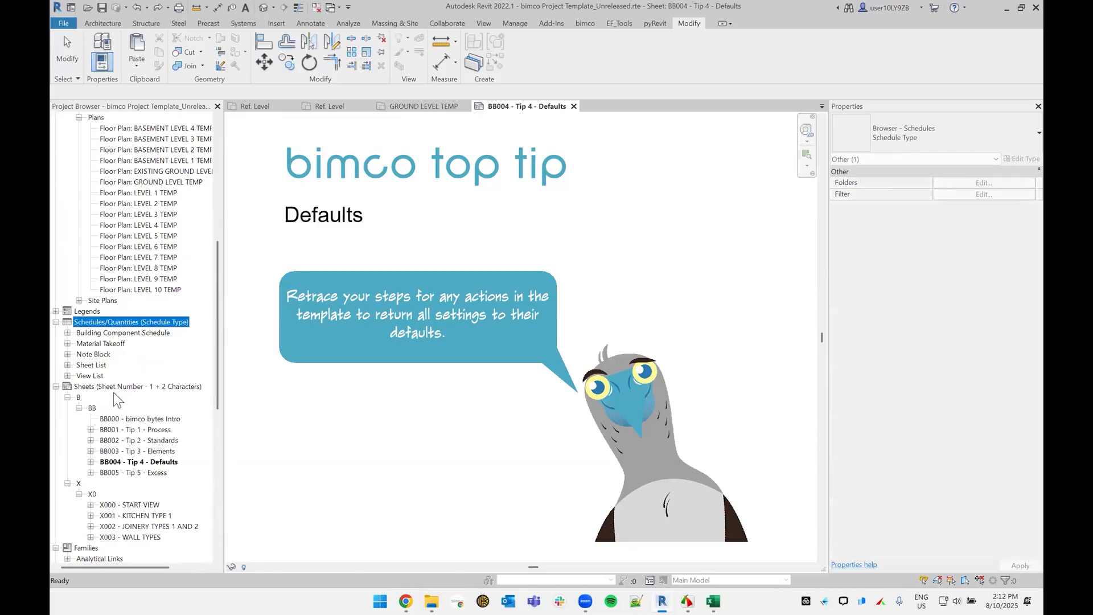
Step: Collapse the Families category in the project structure
left_click(128, 279)
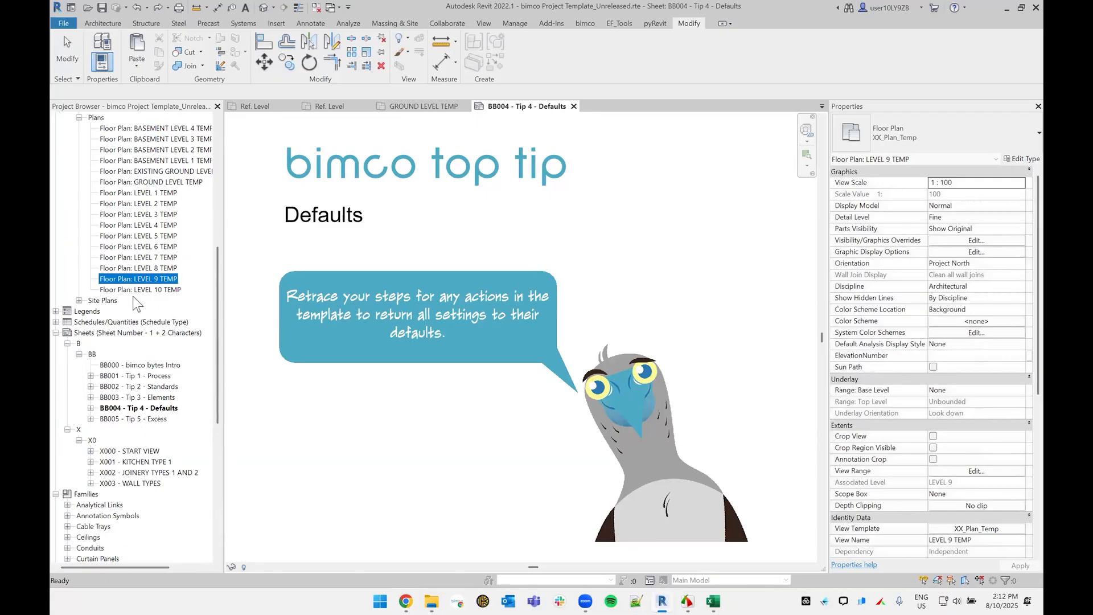
scroll(131, 302, "up", 3)
scroll(122, 370, "down", 6)
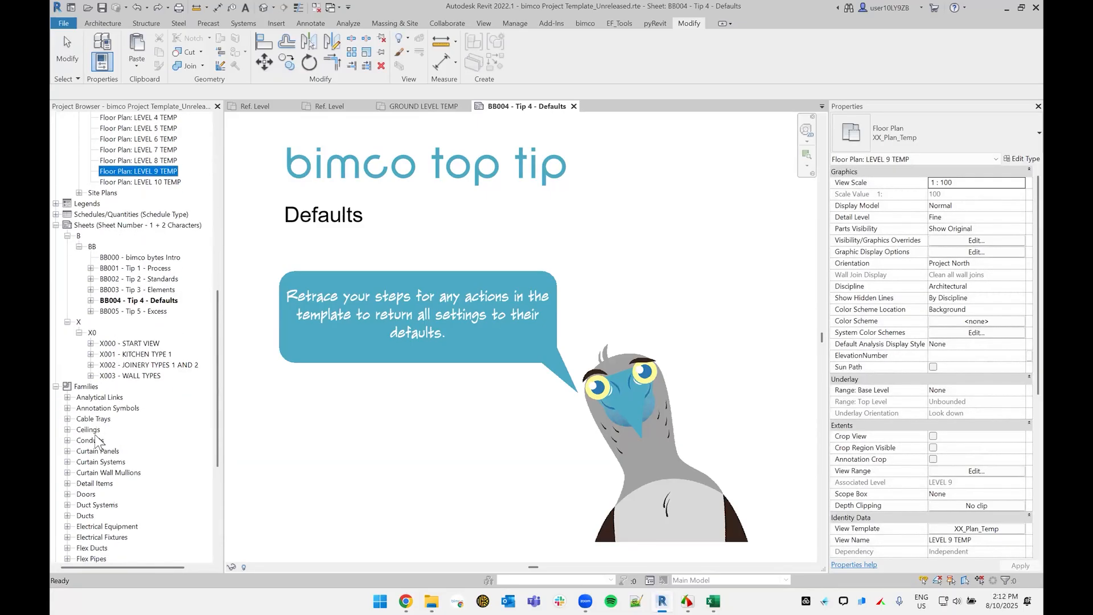
left_click(90, 430)
key("Left")
key("Left")
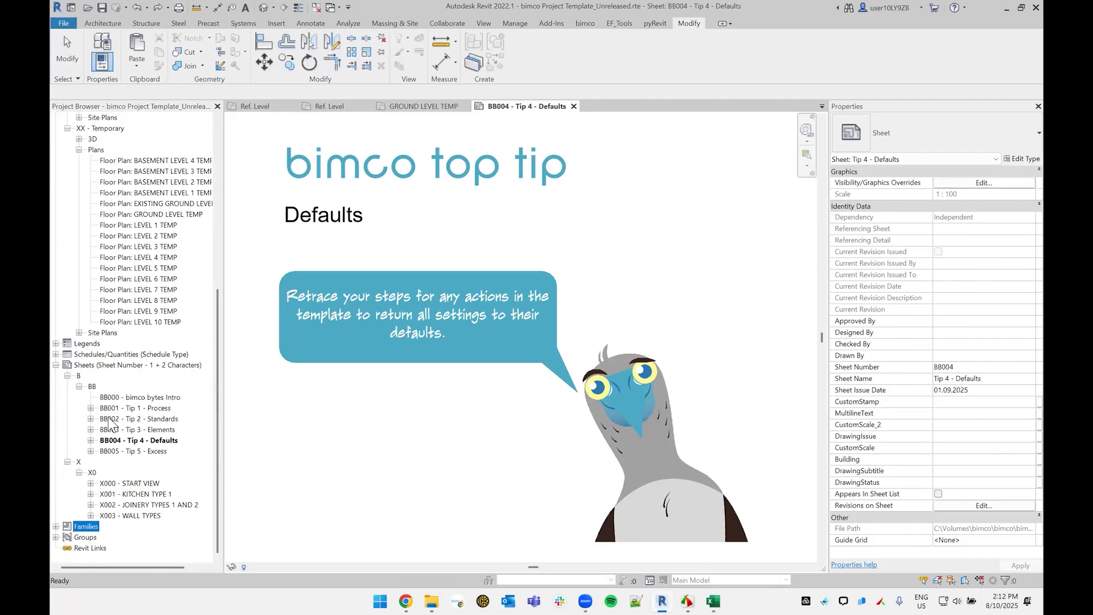
Step: Open the temporary floor plan GROUND LEVEL TEMP
left_click(138, 246)
scroll(181, 251, "up", 9)
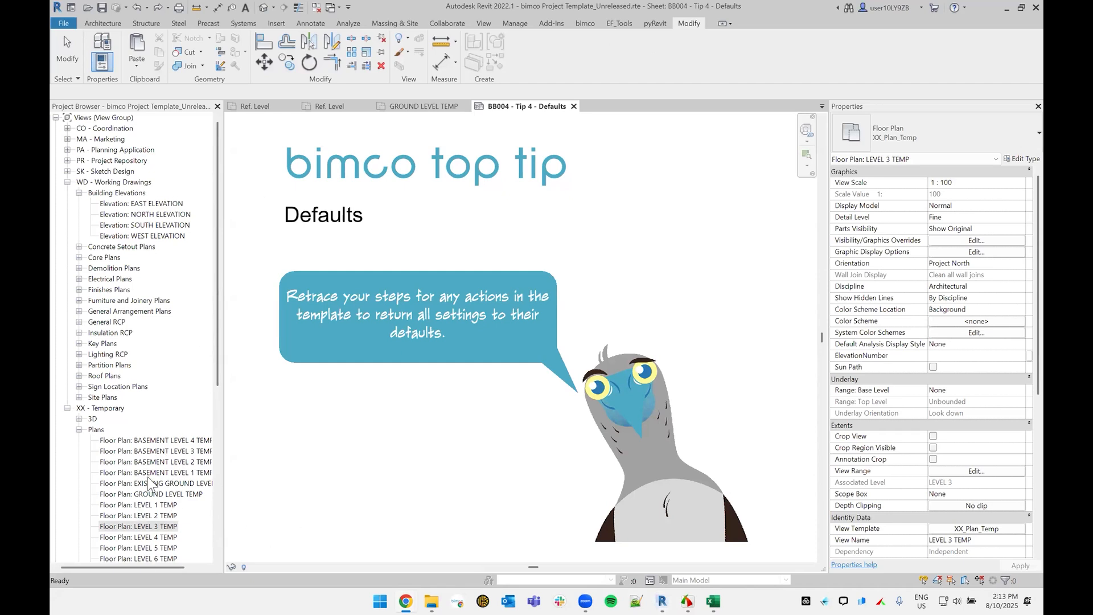
double_click(147, 505)
double_click(171, 493)
Step: Draw a chain of four Generic - External(200) walls above the door, starting with a horizontal run about 1700 mm long
middle_click(622, 111)
middle_click_drag(656, 367, 666, 207)
middle_click_drag(520, 365, 659, 283)
scroll(600, 313, "down", 2)
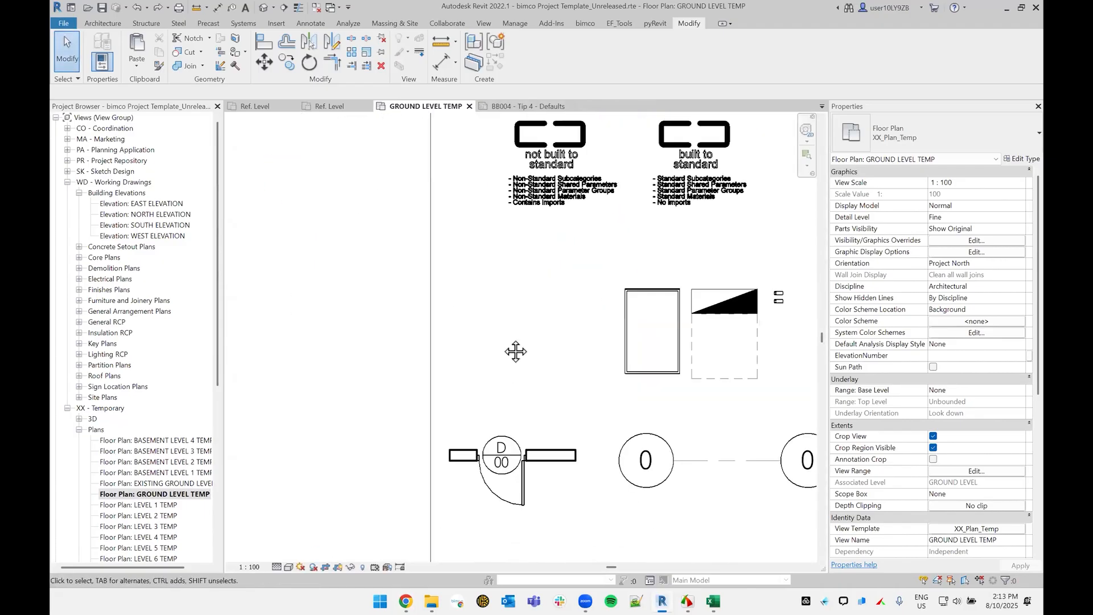
middle_click_drag(516, 351, 501, 289)
key("w")
key("a")
left_click(476, 268)
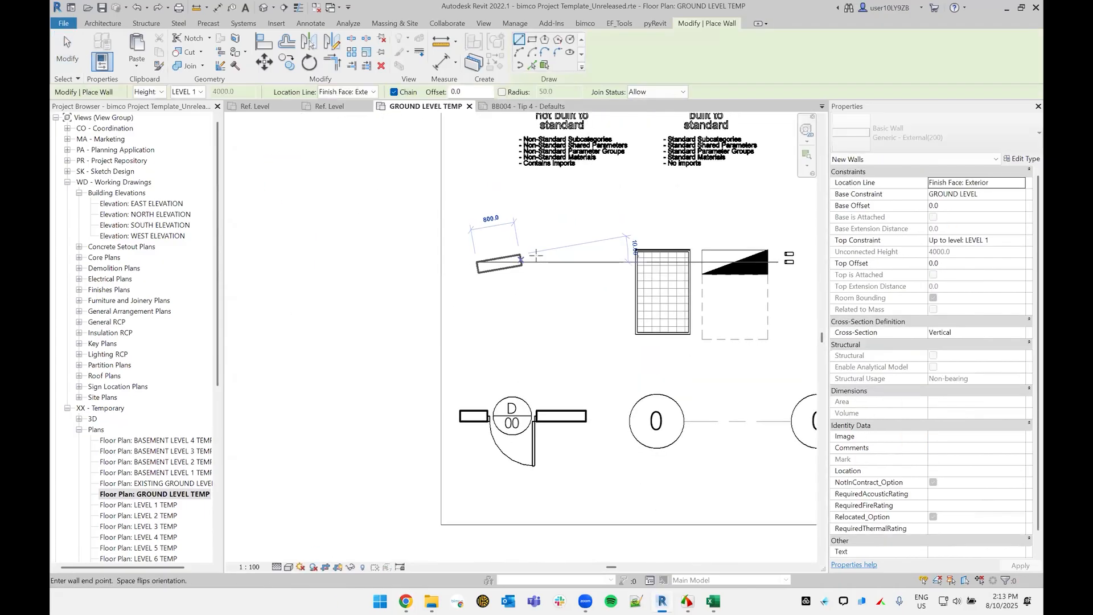
left_click(570, 268)
left_click(570, 338)
left_click(514, 337)
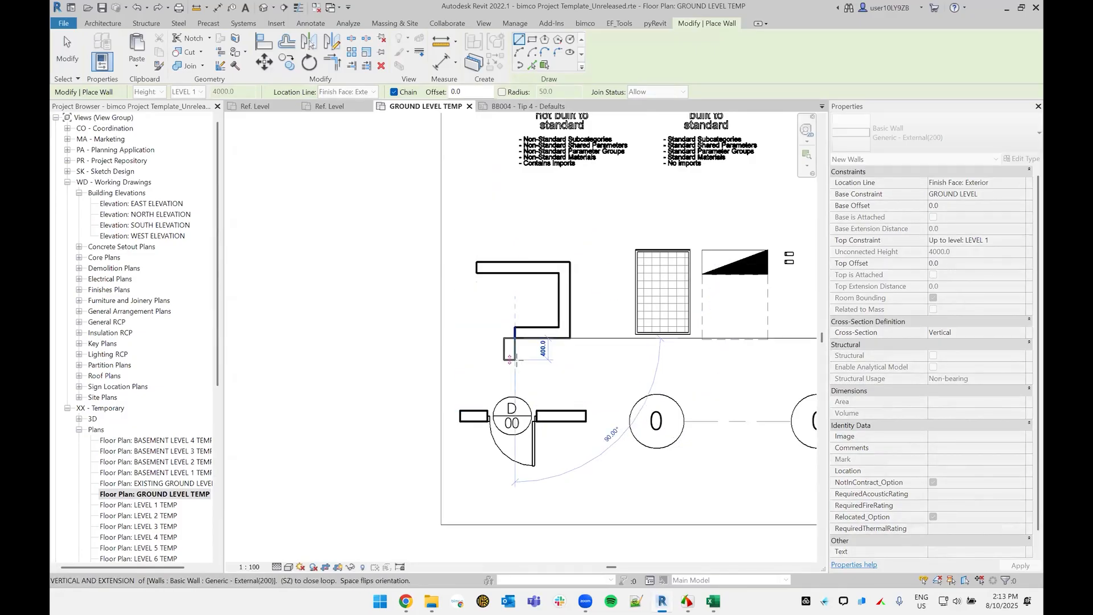
key("Escape")
key("Escape")
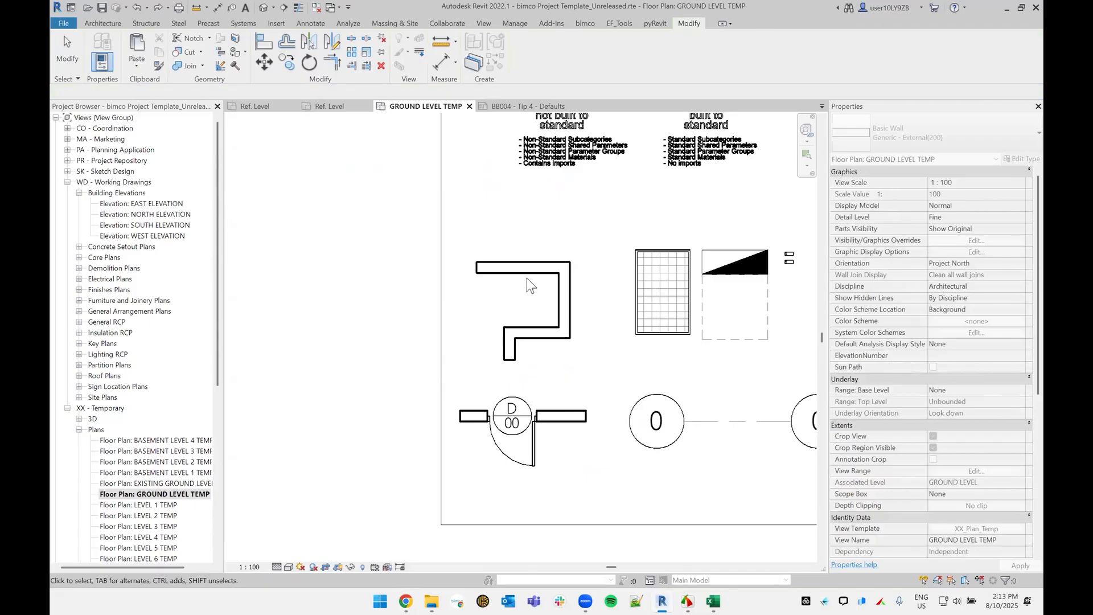
Step: Change the chain of four walls to the type Block - RDR(5)_BLK(140)_AIR(50)_TS(90)INS_PB(10)
left_click(522, 268)
key("Tab")
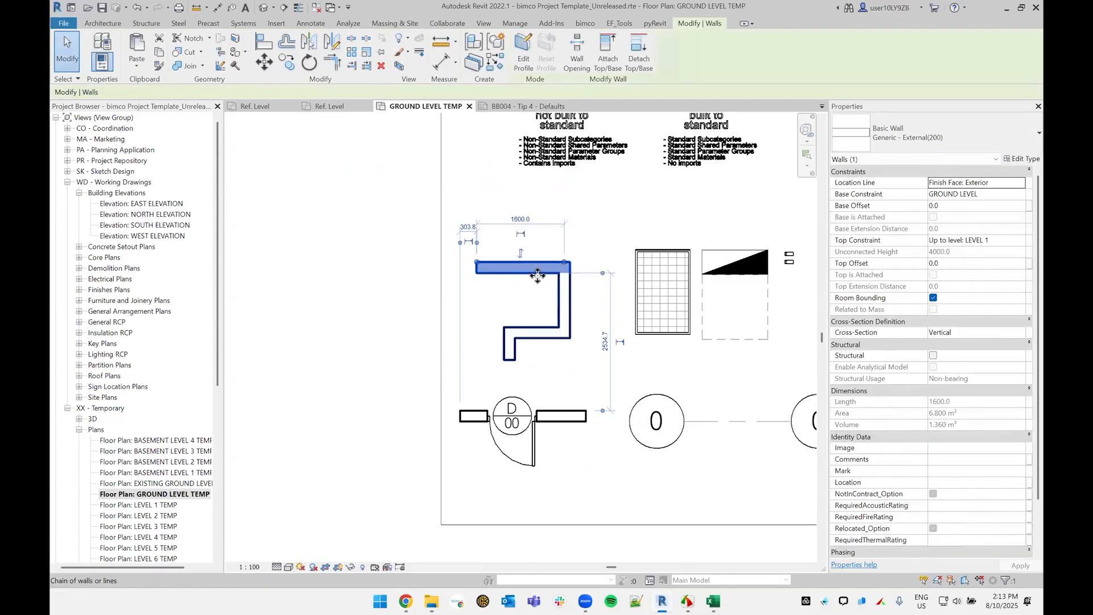
left_click(558, 270)
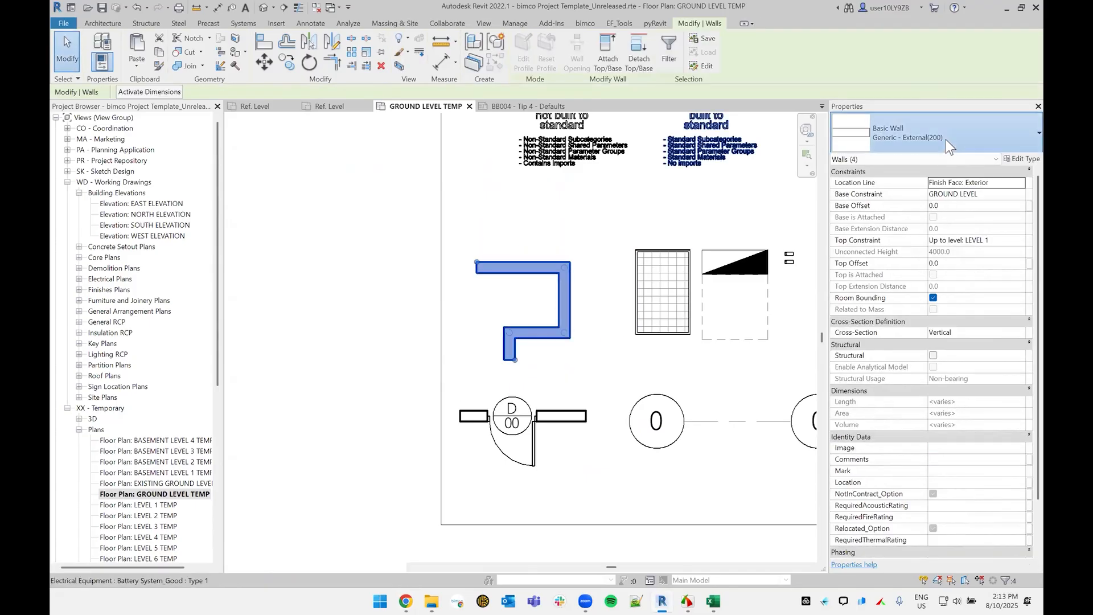
left_click(946, 139)
scroll(860, 199, "up", 2)
left_click(873, 190)
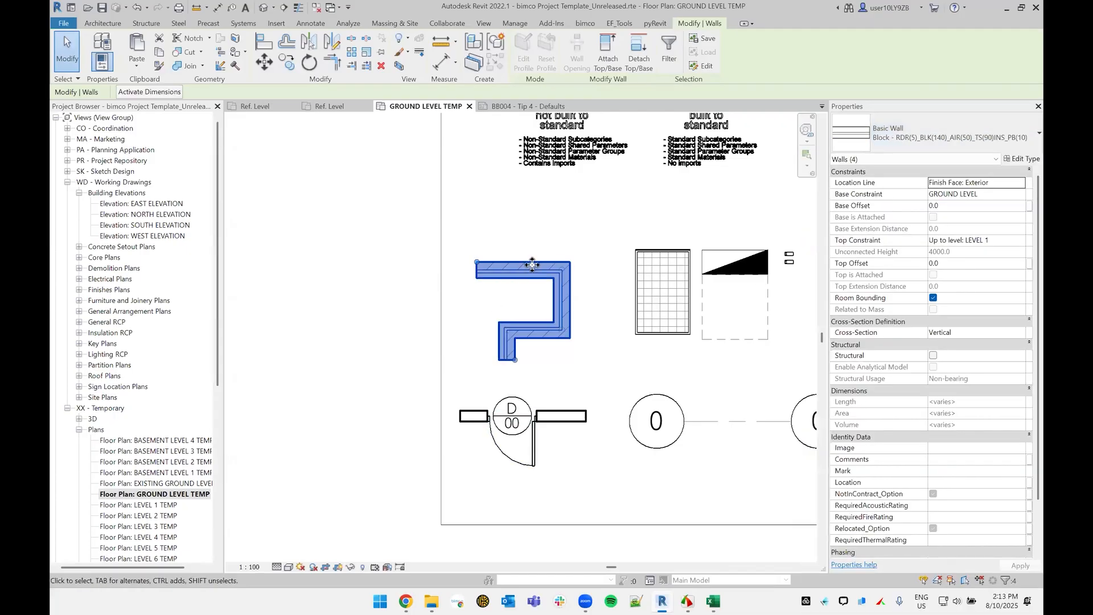
left_click(525, 296)
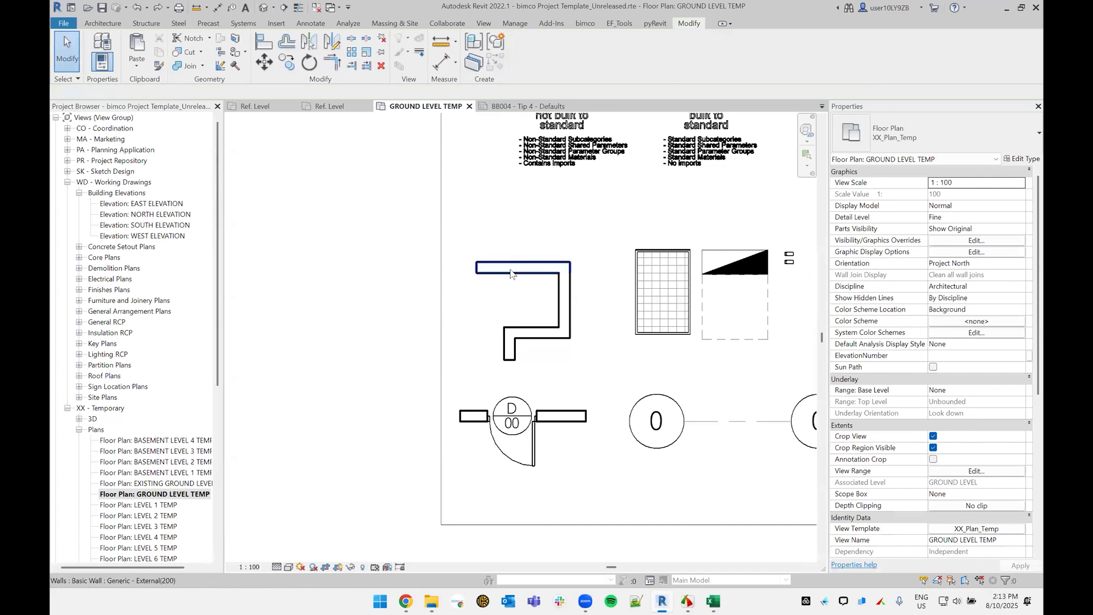
Step: Draw a horizontal External Glazing - System 1 curtain wall between the wall chain and the battery notes
left_click(544, 264)
middle_click_drag(545, 257, 536, 305)
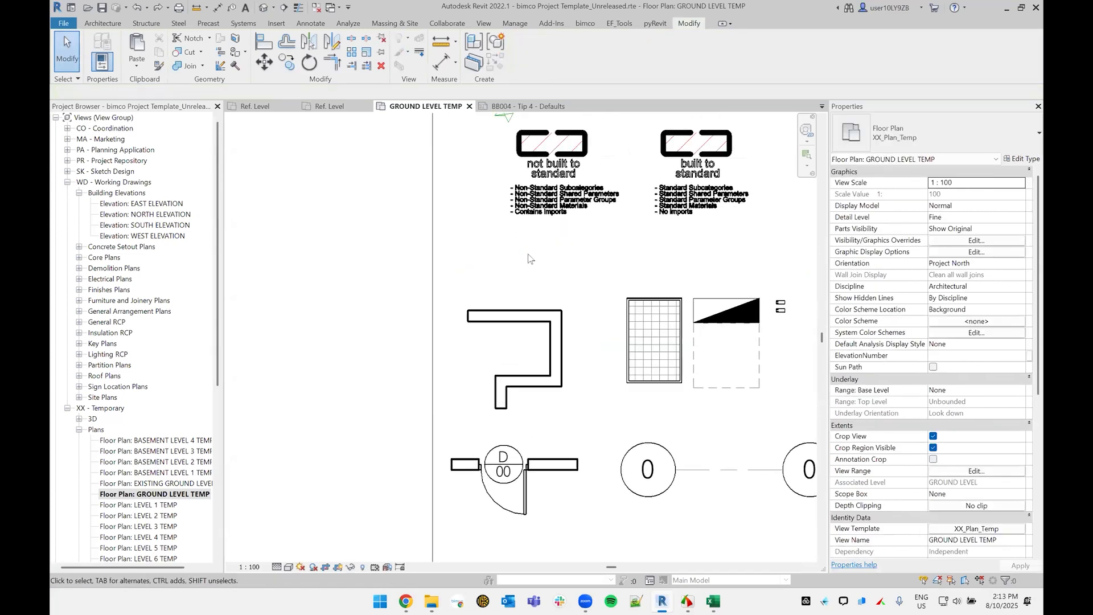
key("w")
key("a")
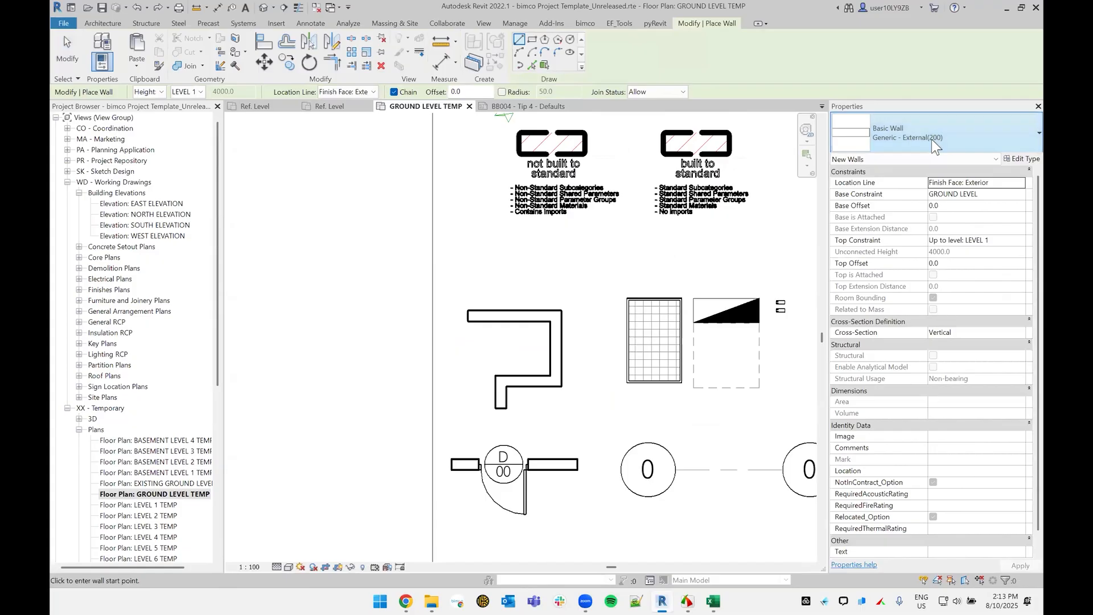
left_click(932, 139)
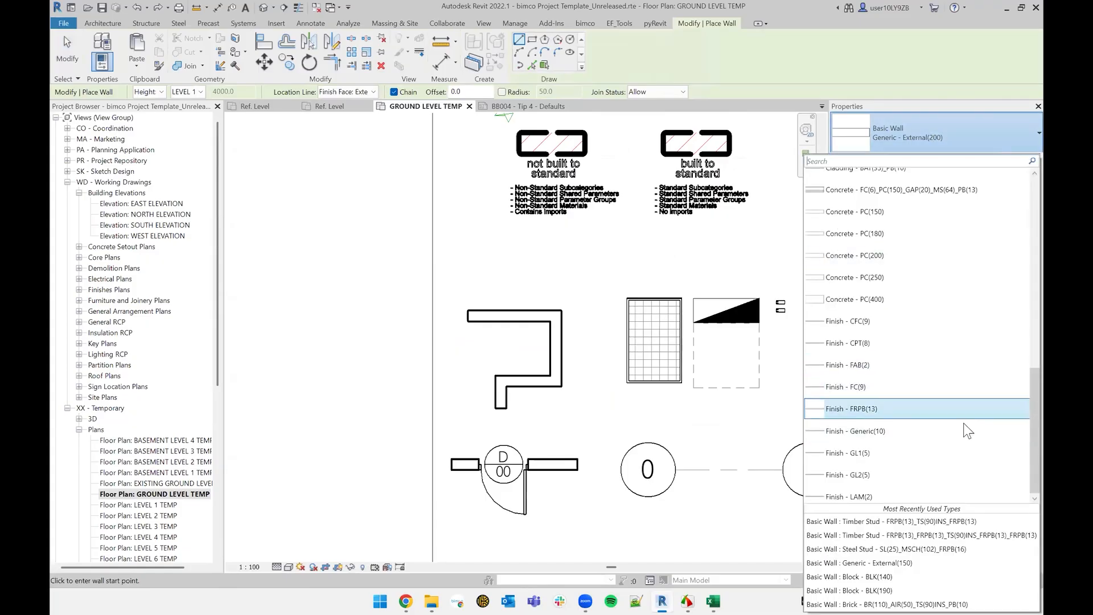
left_click_drag(1016, 349, 1017, 475)
left_click(859, 160)
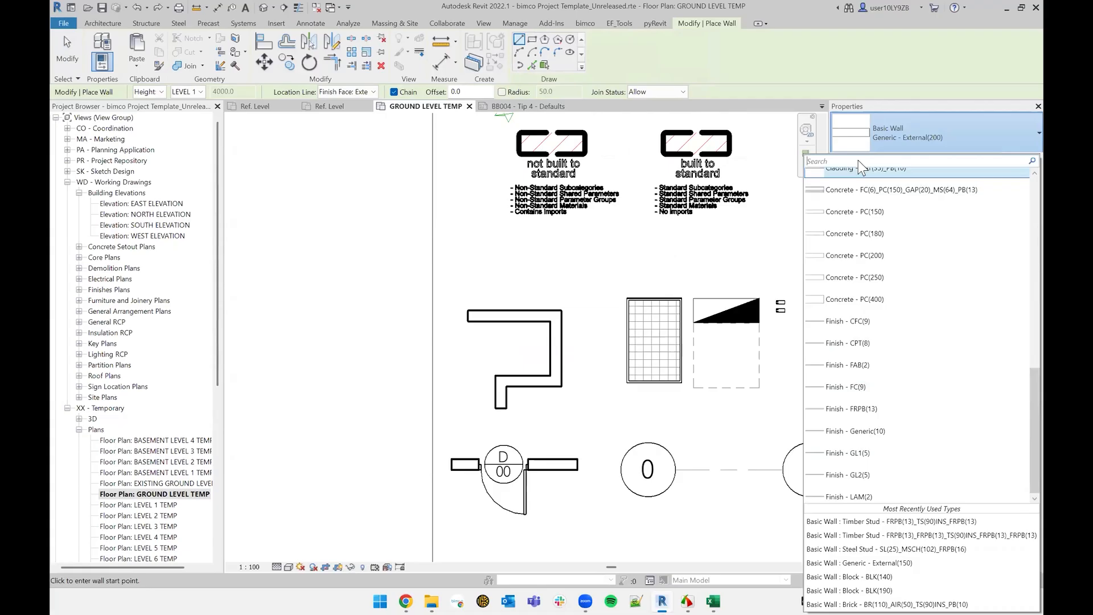
type("gl")
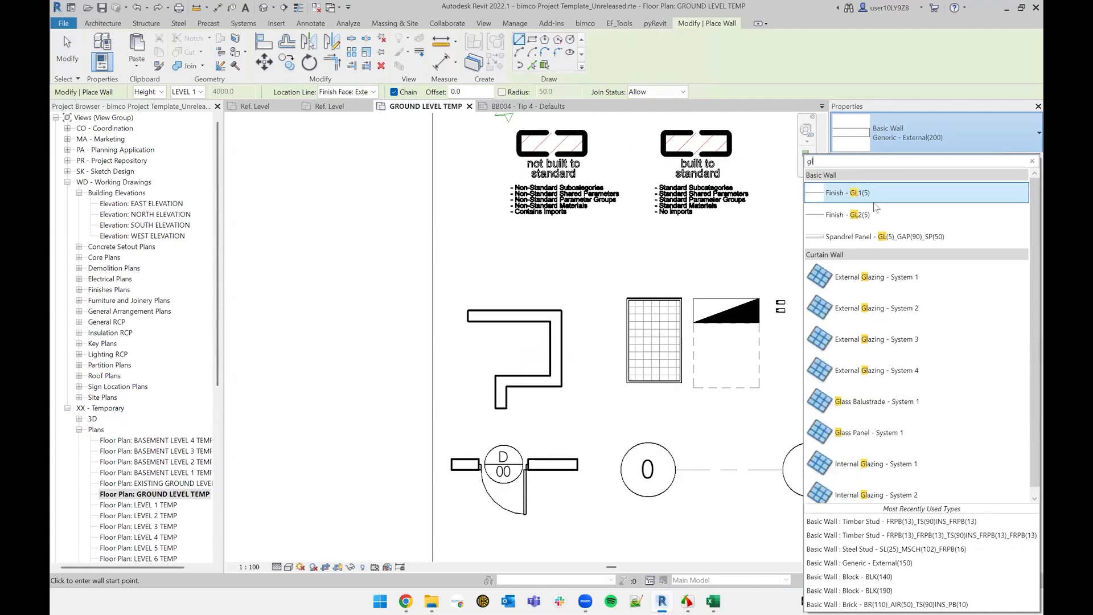
left_click(902, 279)
left_click(454, 268)
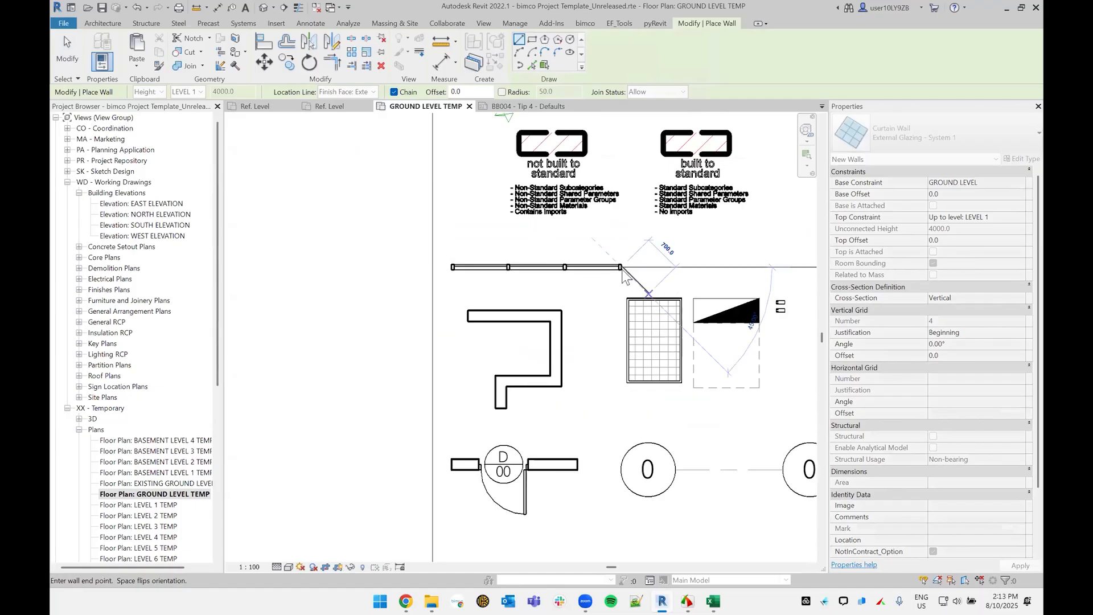
left_click(622, 271)
key("Escape")
key("Escape")
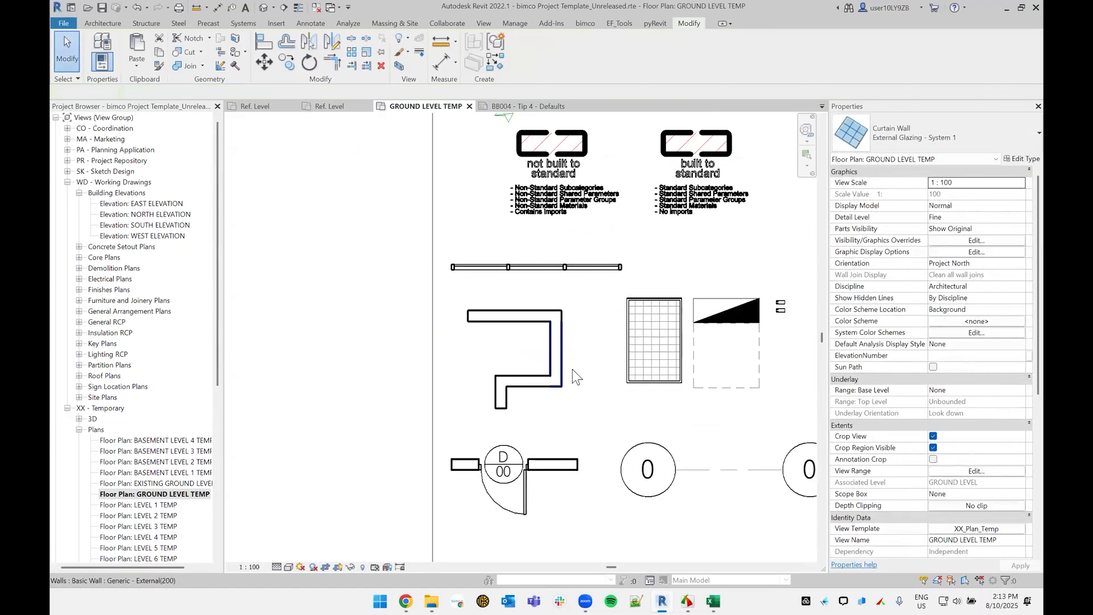
Step: Switch the wall type to Generic - External(200) and draw a short vertical wall just inside the plan's right crop edge
middle_click_drag(572, 369, 570, 336)
key("w")
key("a")
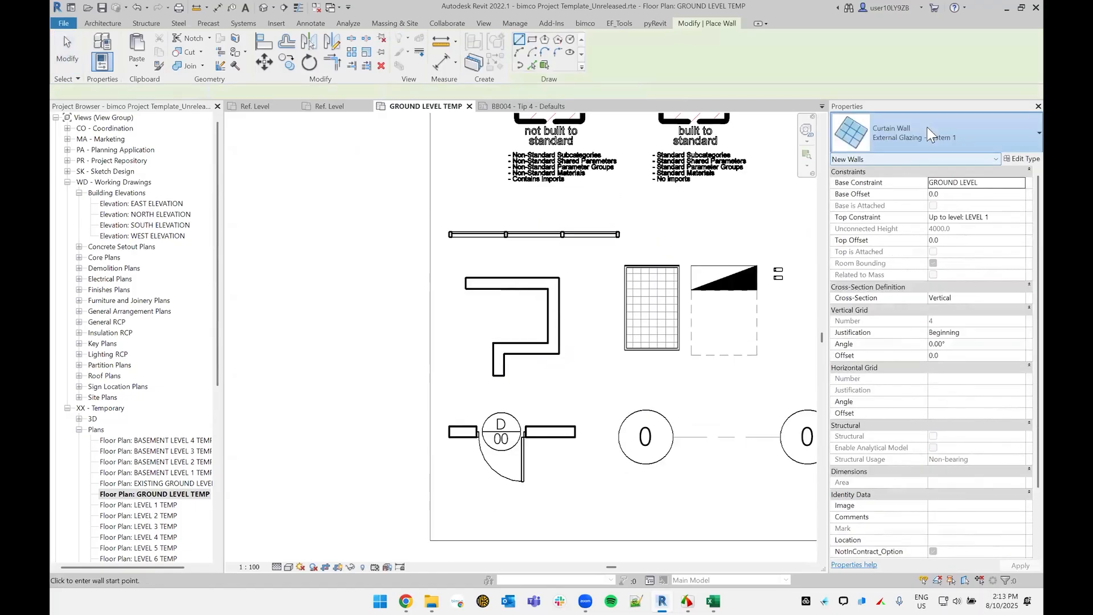
left_click(927, 128)
type("gener")
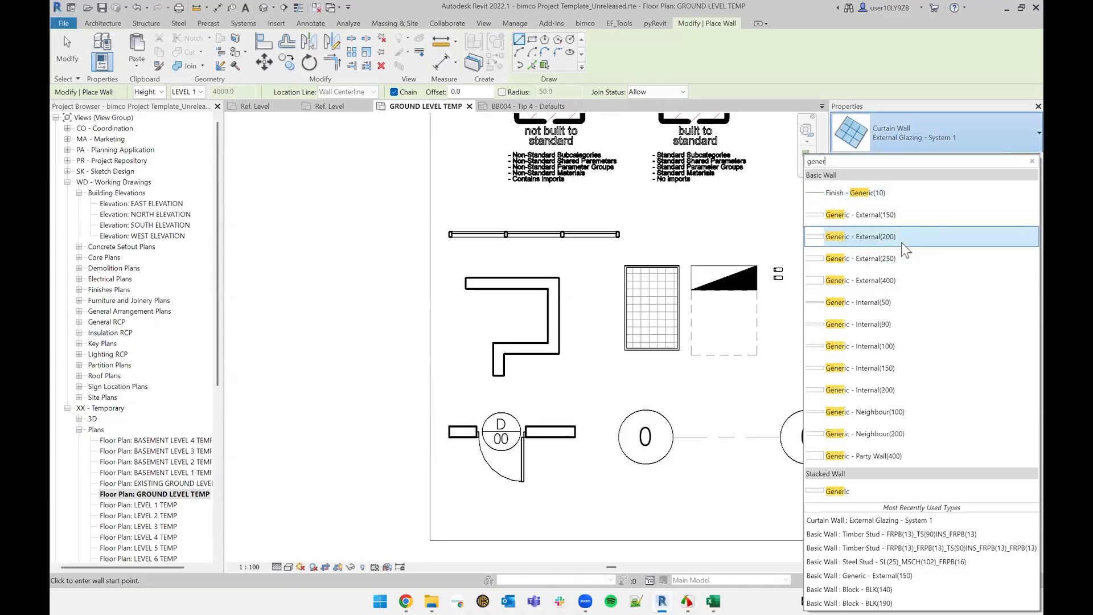
left_click(891, 235)
middle_click_drag(610, 261, 421, 262)
left_click(649, 209)
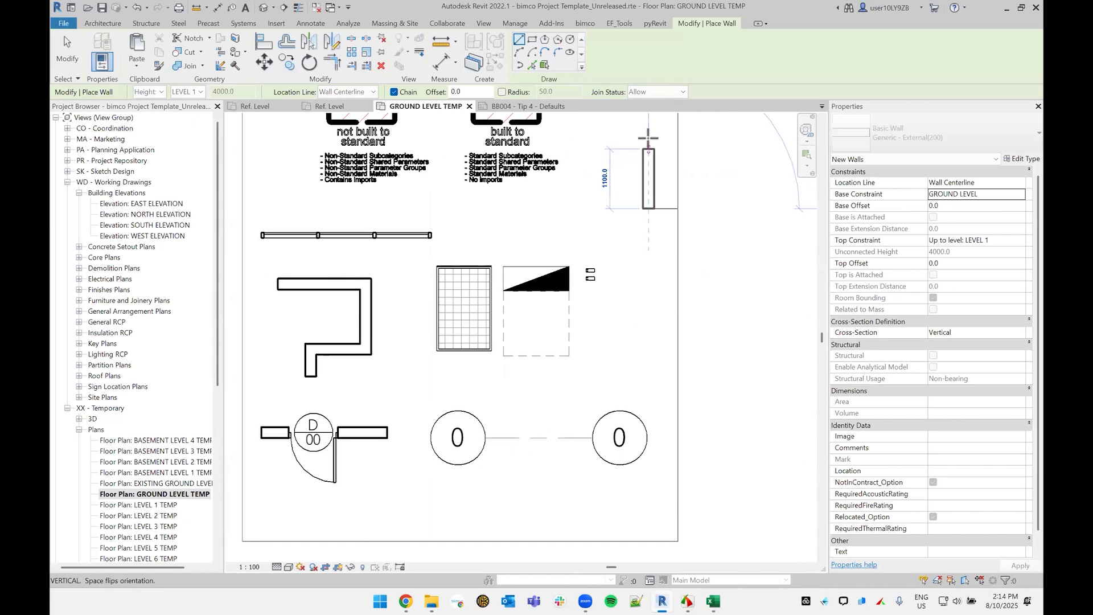
left_click(648, 138)
middle_click_drag(659, 159, 652, 240)
key("Escape")
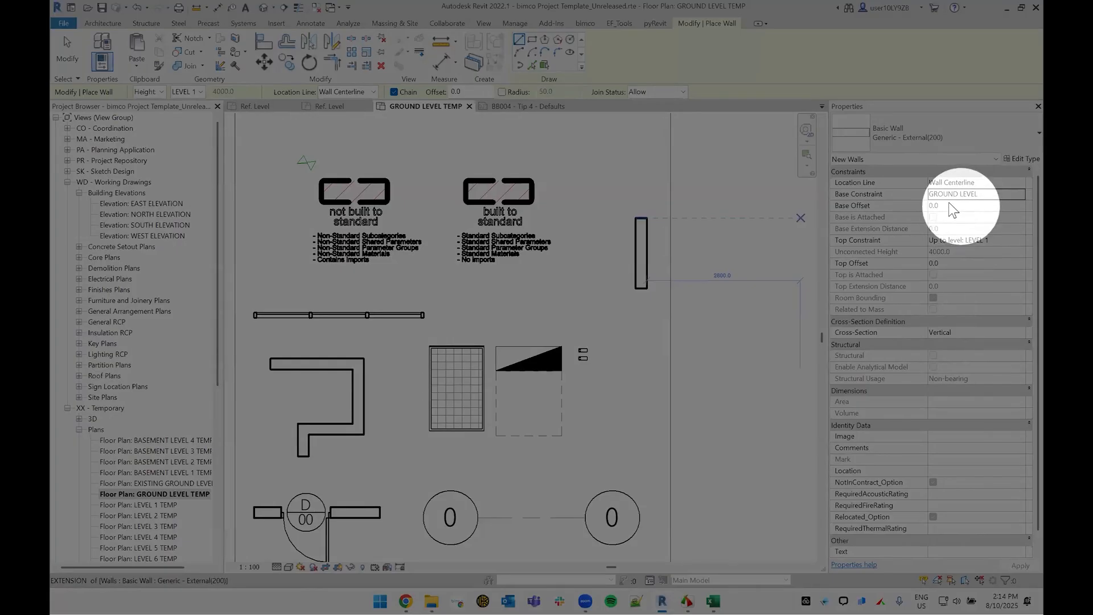
Step: Set the new walls' base offset to 500 mm and make their top constraint Unconnected with a height of 600 mm
left_click(949, 204)
type("50")
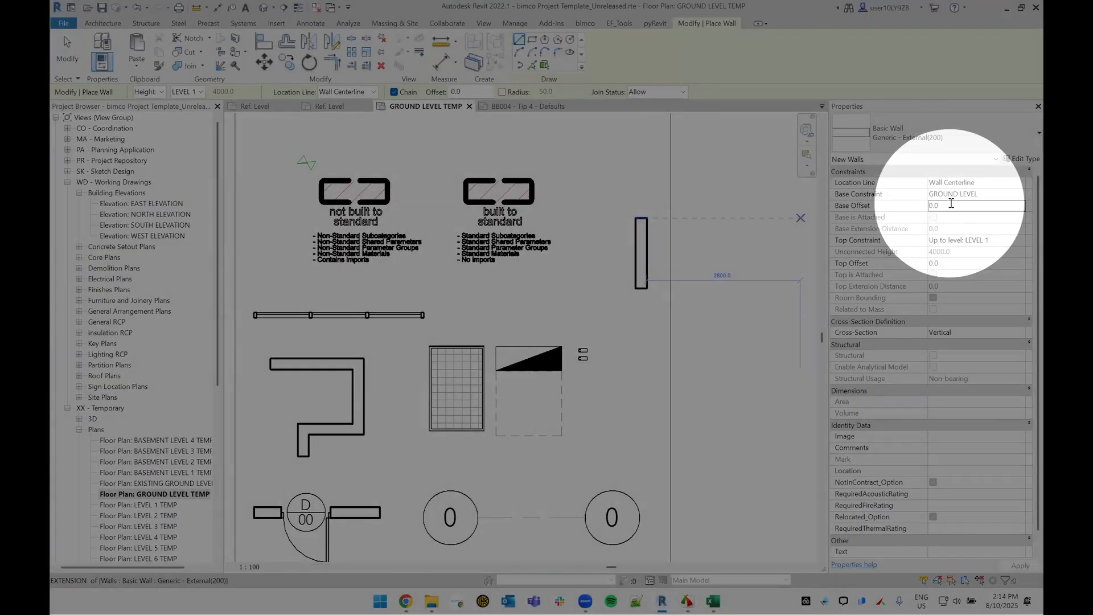
type("0")
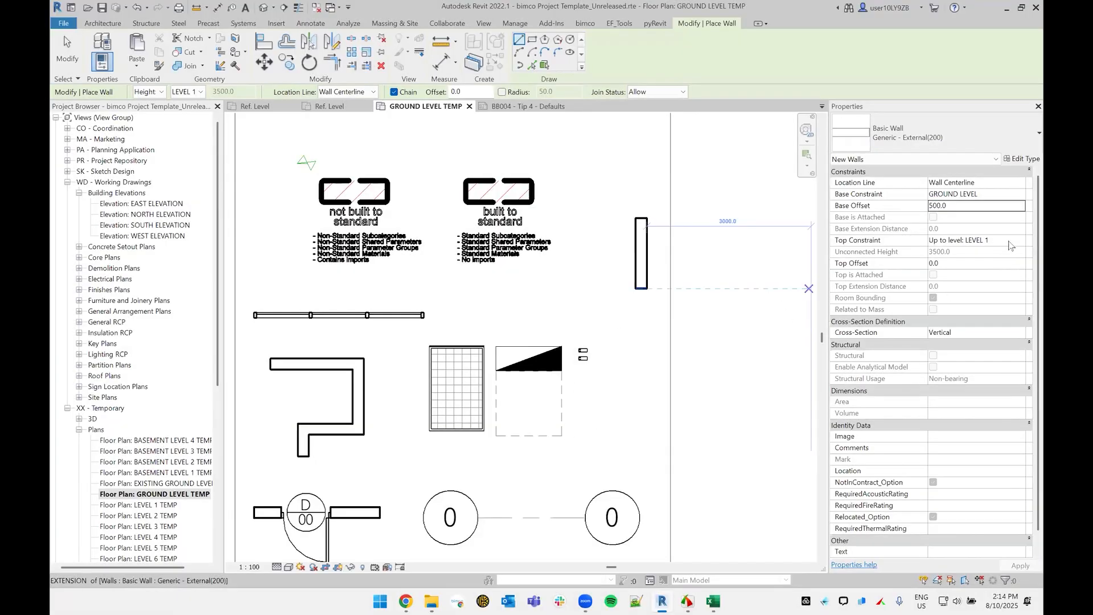
left_click(1018, 239)
left_click(1019, 240)
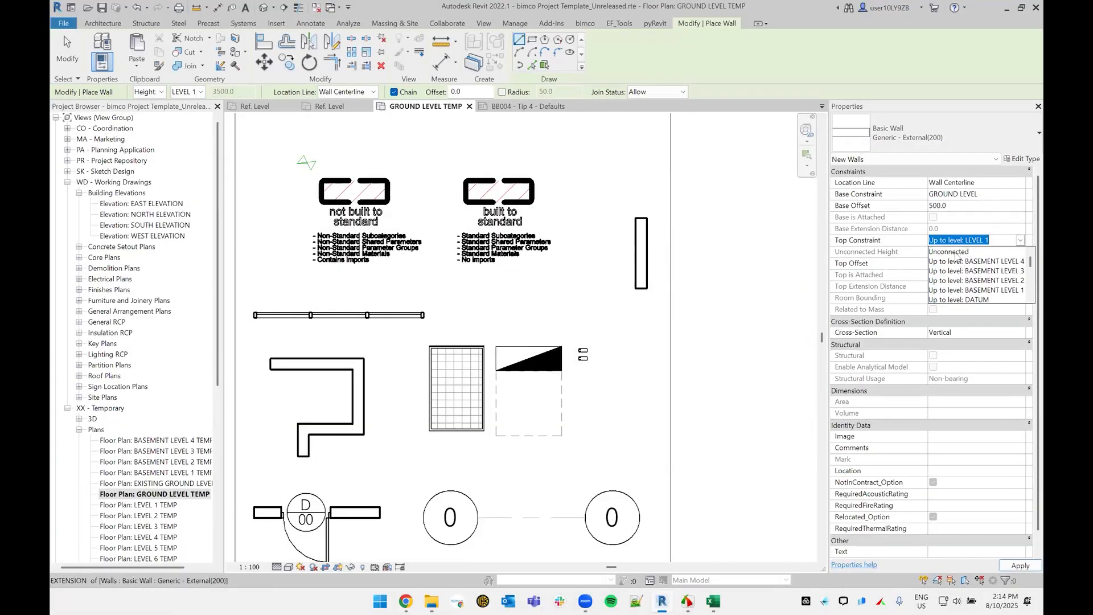
left_click(963, 254)
left_click(963, 252)
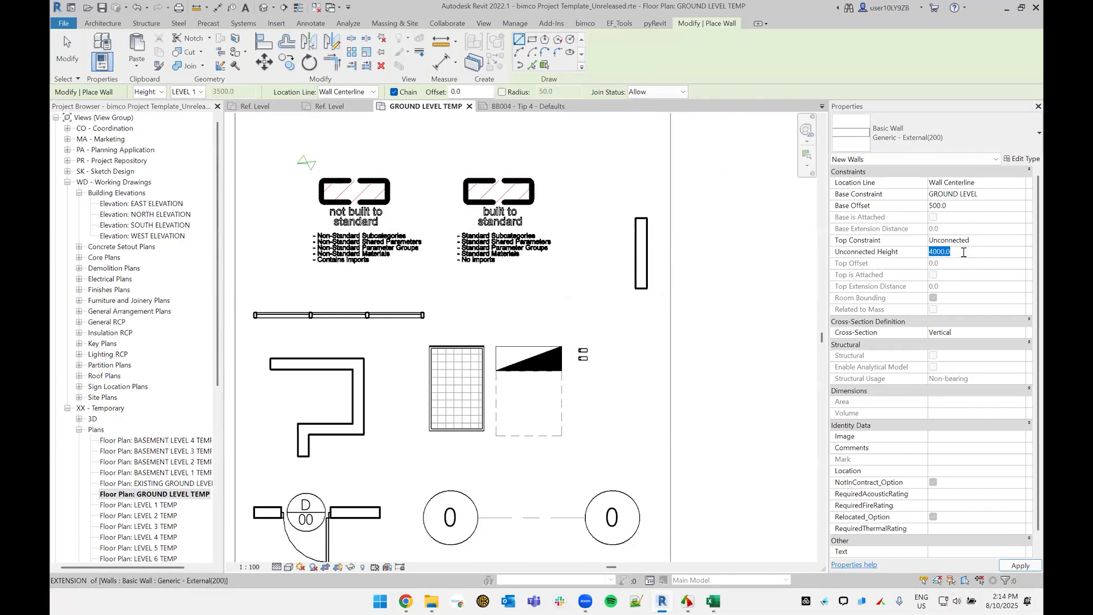
key("Escape")
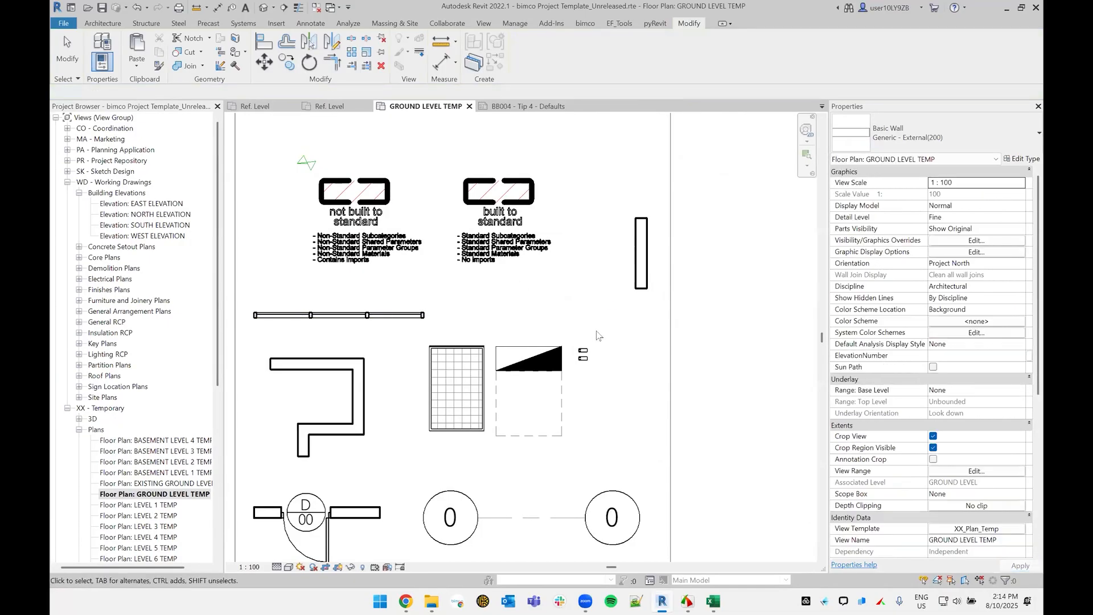
Step: Restart the Wall command to check which base offset, top constraint and height it carries over, without drawing anything
mouse_move(741, 275)
middle_mouse_down()
mouse_move(729, 267)
mouse_move(648, 322)
middle_mouse_up()
key("w")
key("a")
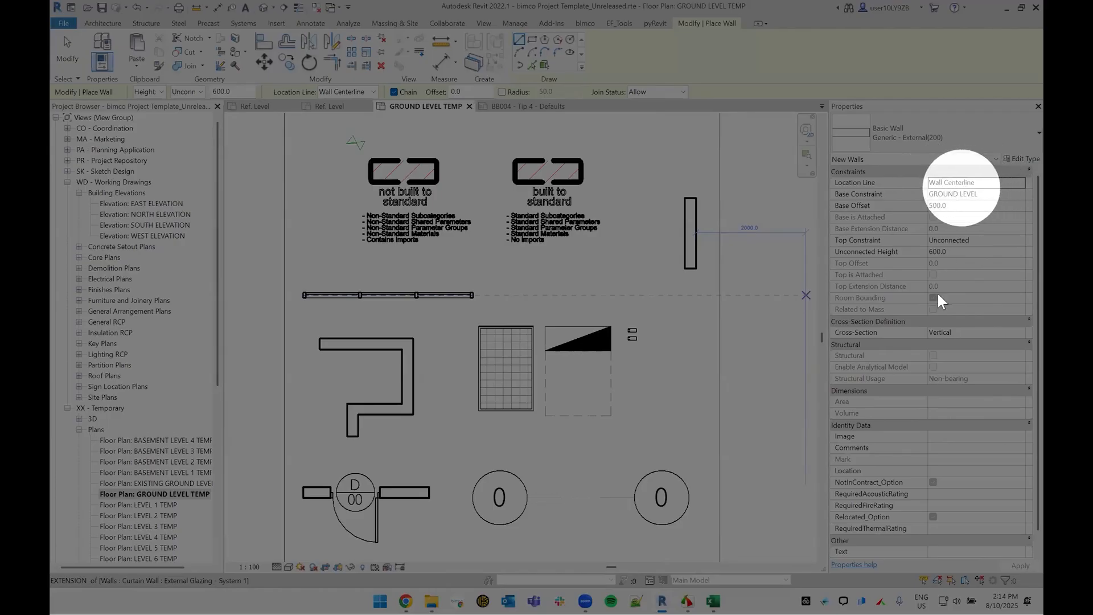
scroll(929, 412, "down", 1)
scroll(954, 240, "up", 1)
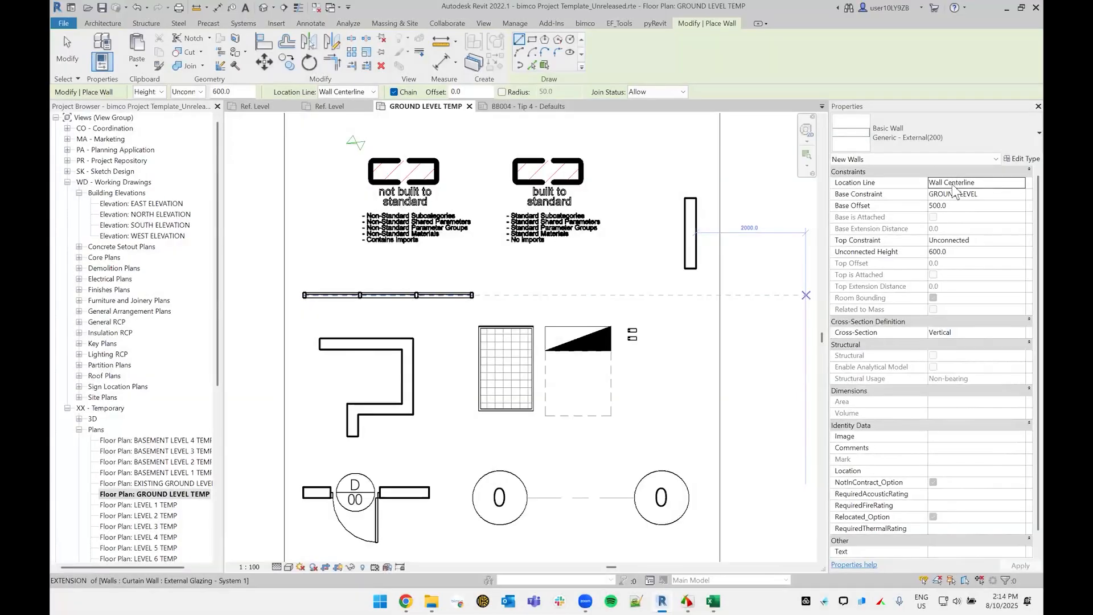
key("Escape")
key("Escape")
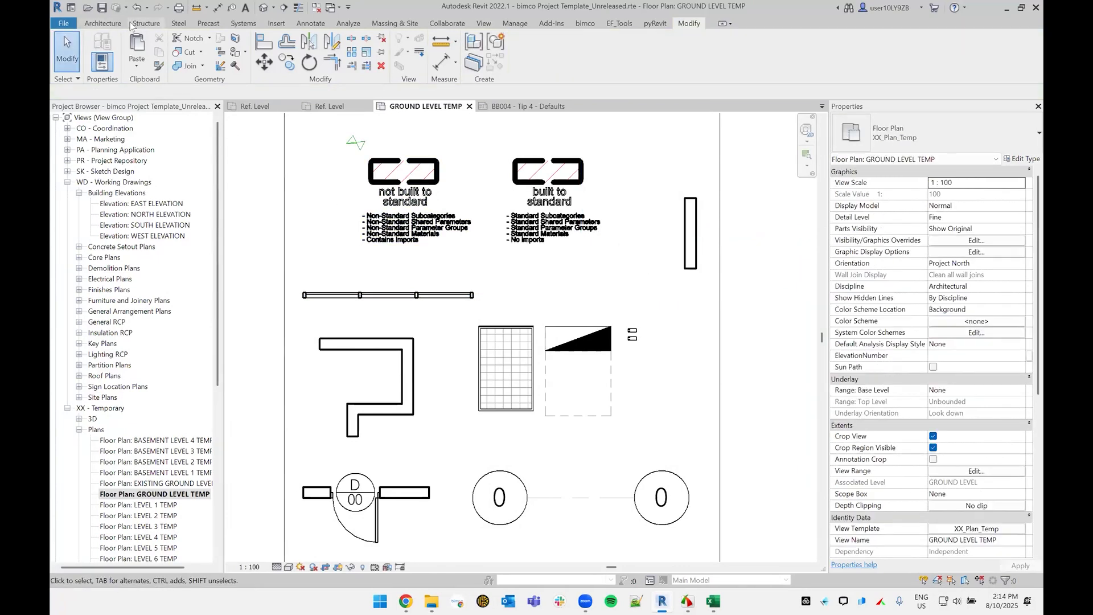
Step: Place a tagged 820w x 2340h hinged door beside door 00 in the short wall and undo that placement
left_click(118, 24)
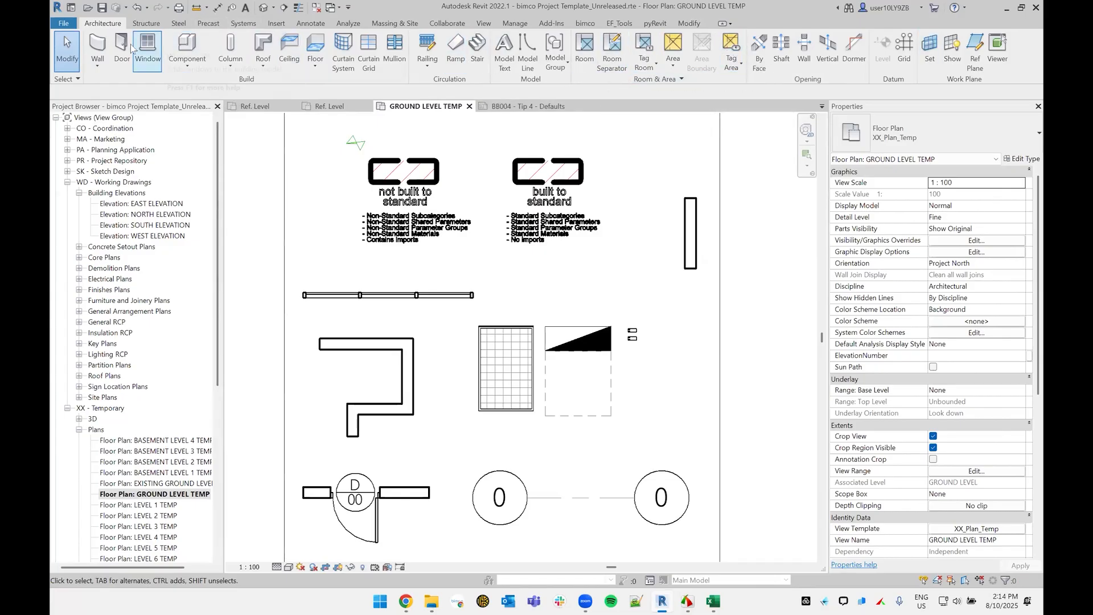
middle_click_drag(590, 422, 598, 407)
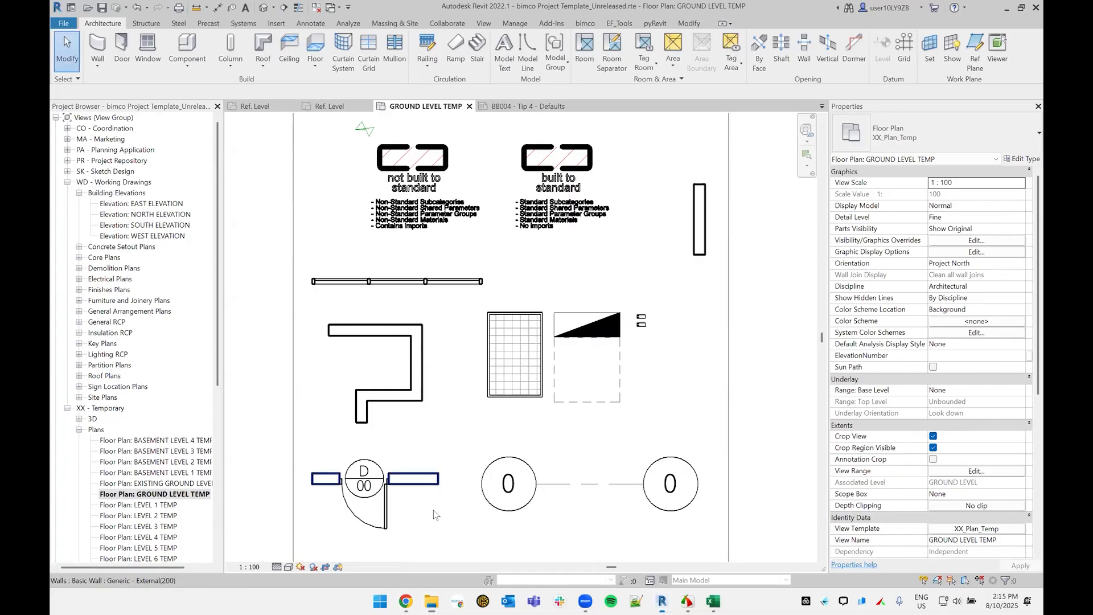
middle_click_drag(435, 515, 436, 471)
key("d")
key("r")
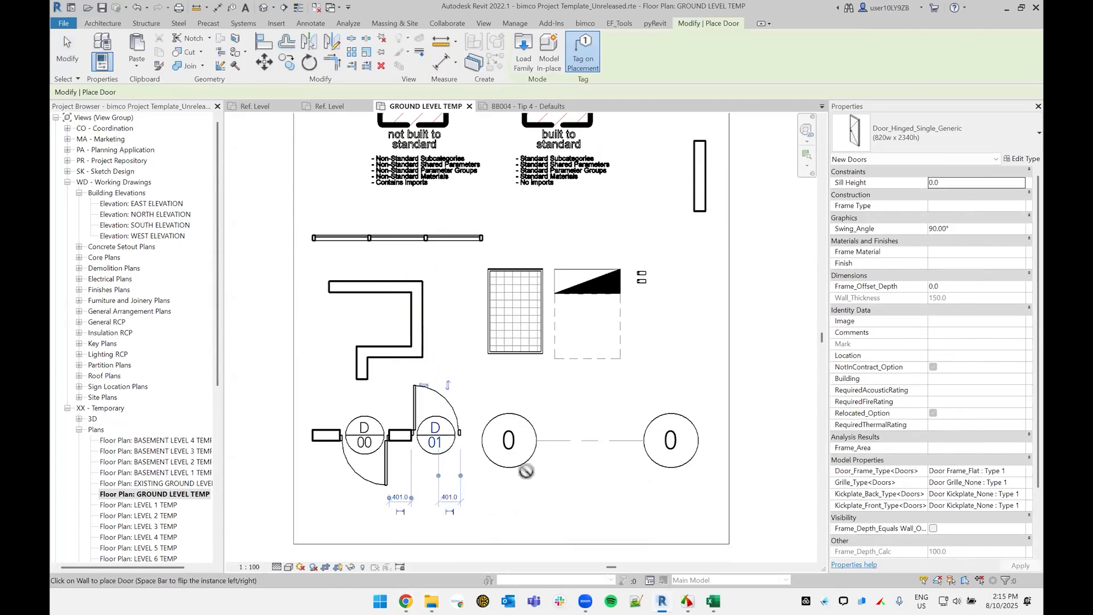
key("Escape")
key("Escape")
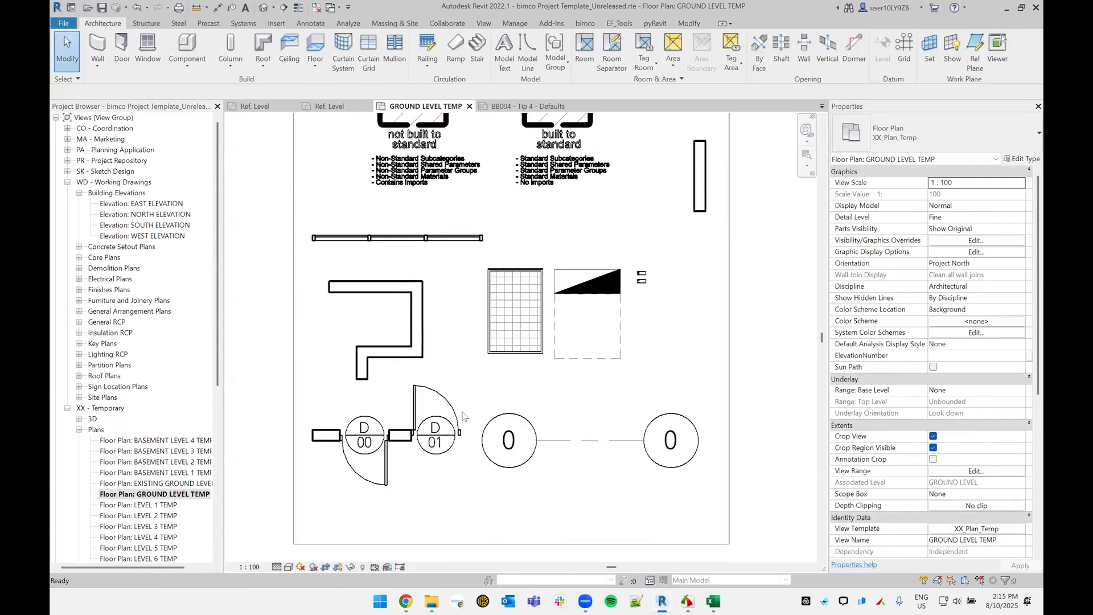
key("ctrl+z")
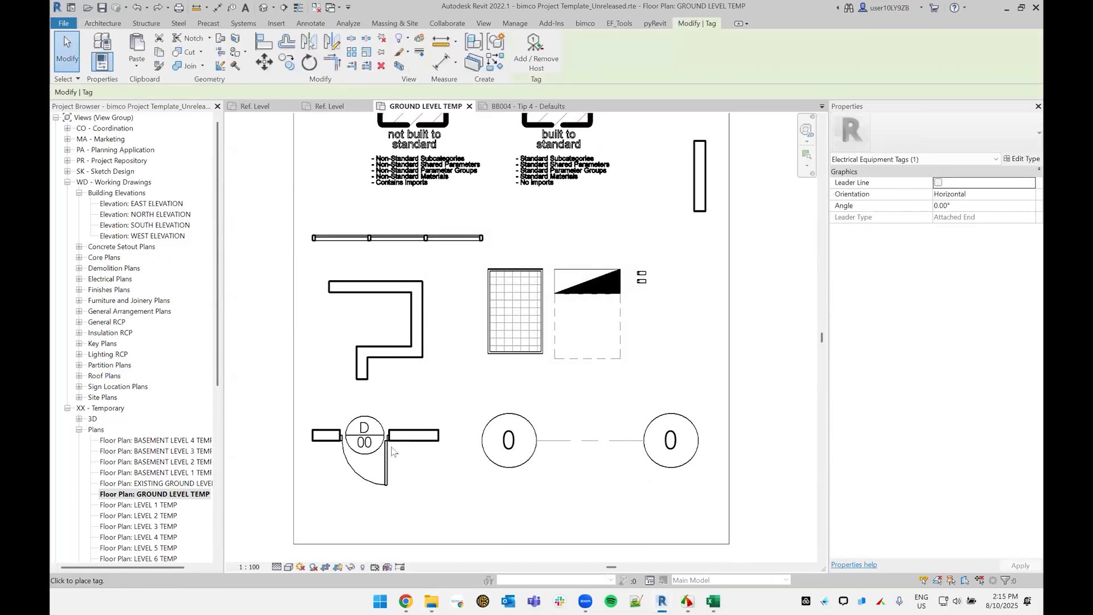
key("Escape")
Step: Place a Door_Hinged_Single_Generic 820w x 2340h door with a hexagonal tag at the wall's end beside door 00
middle_click_drag(438, 409, 454, 362)
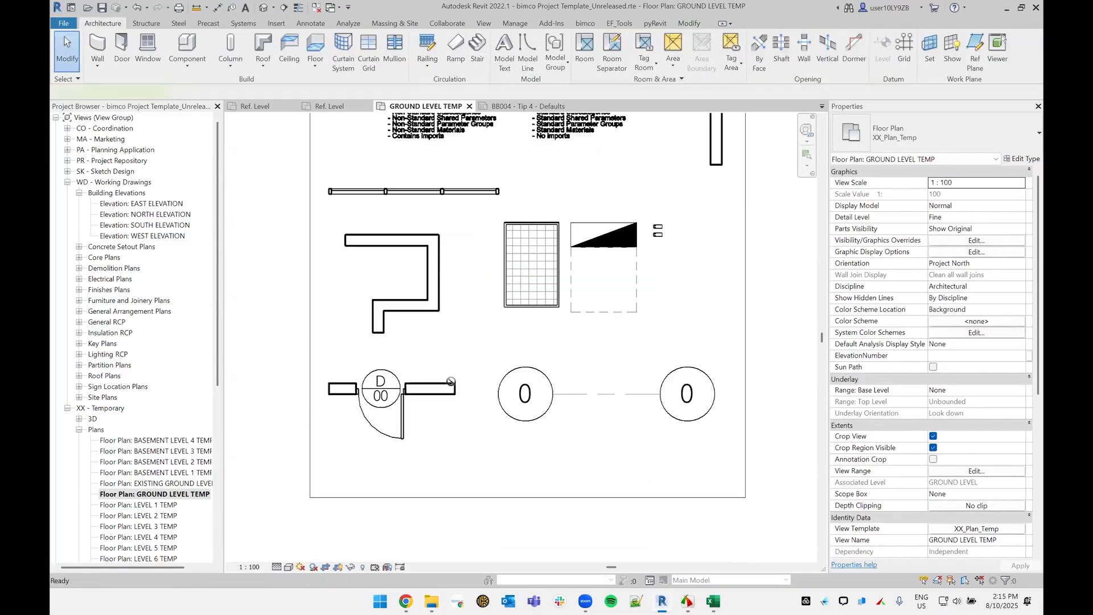
key("d")
key("r")
left_click(452, 388)
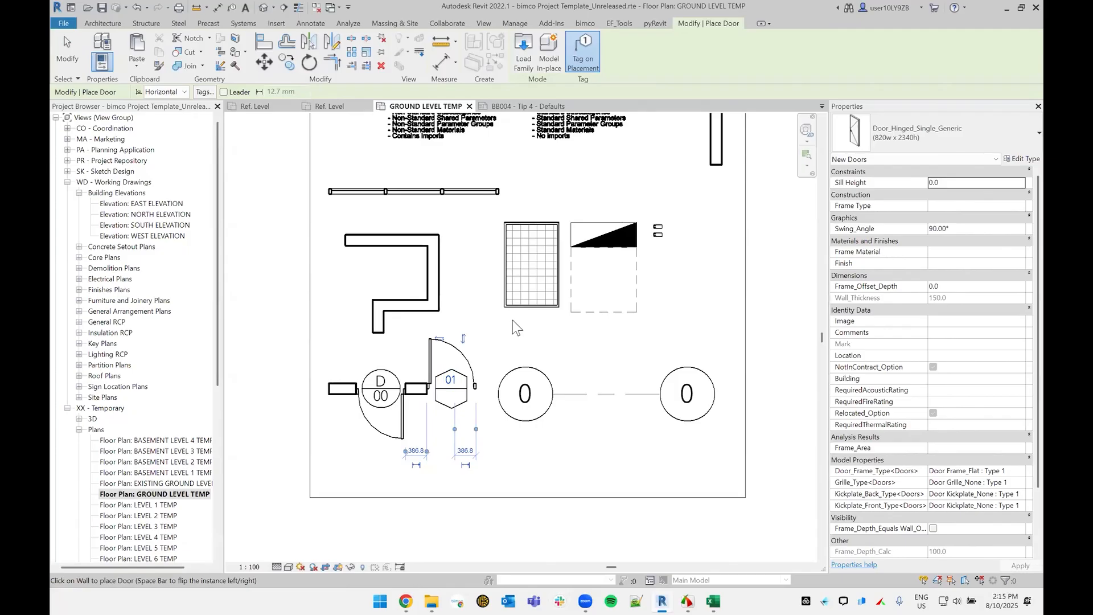
key("Escape")
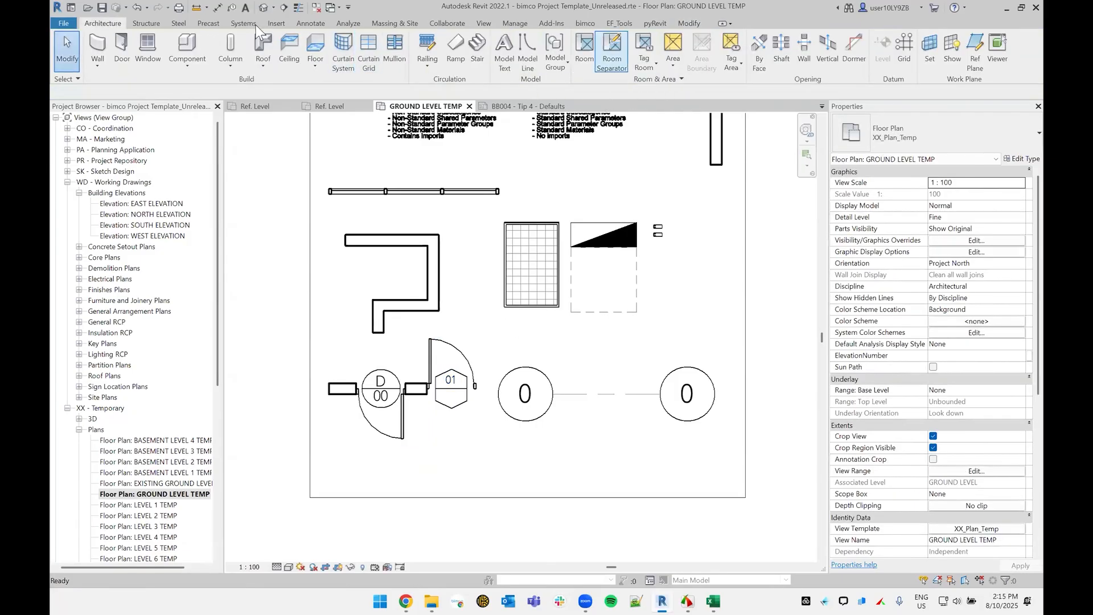
Step: Check which tag family the Doors category uses in Loaded Tags And Symbols
left_click(308, 24)
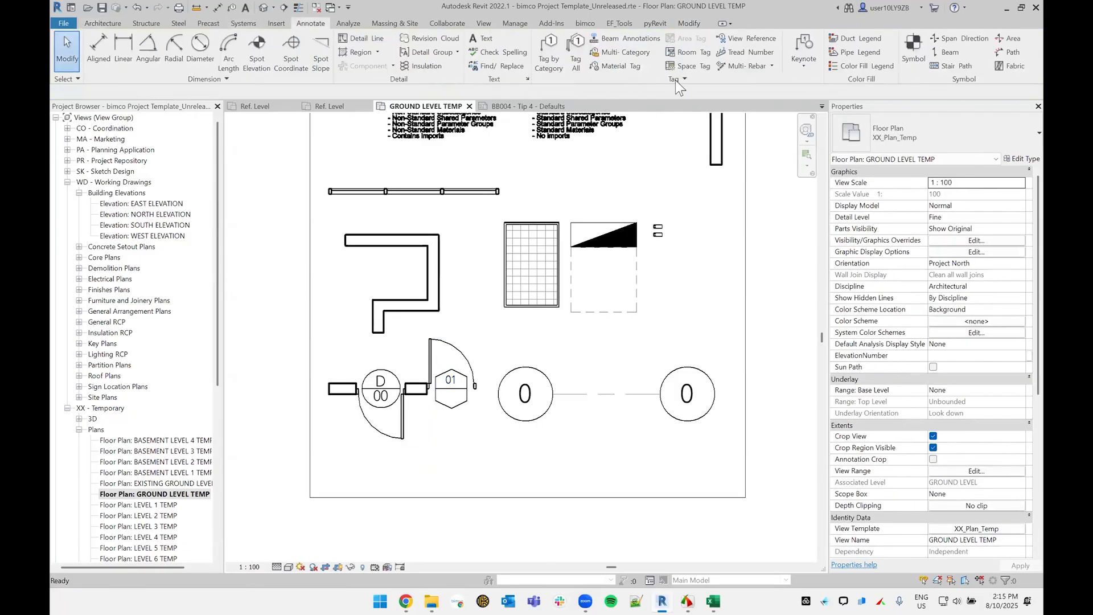
left_click(584, 92)
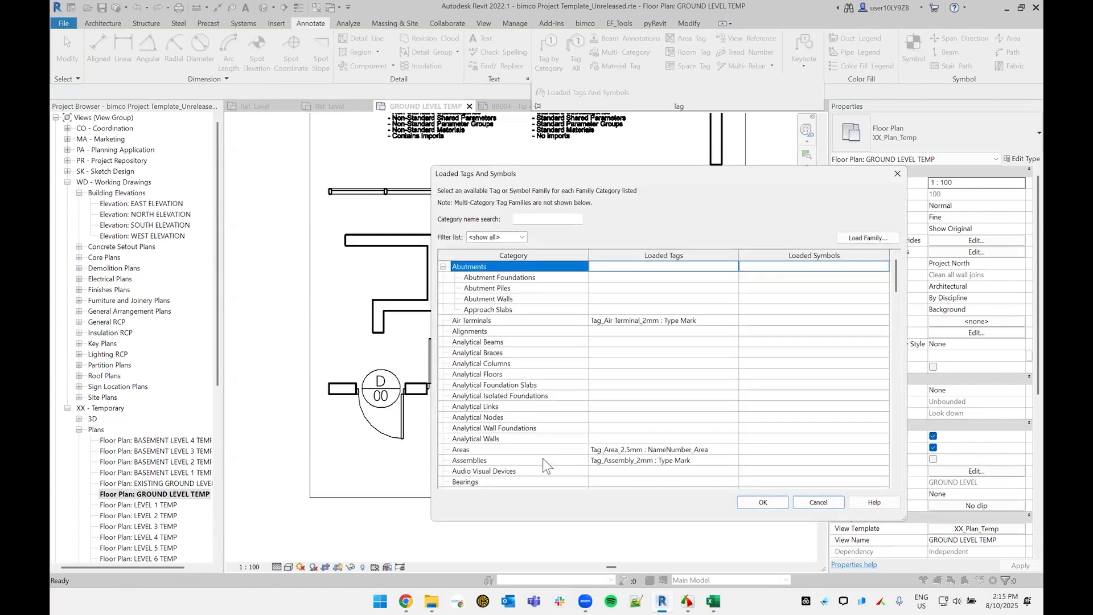
scroll(544, 450, "down", 6)
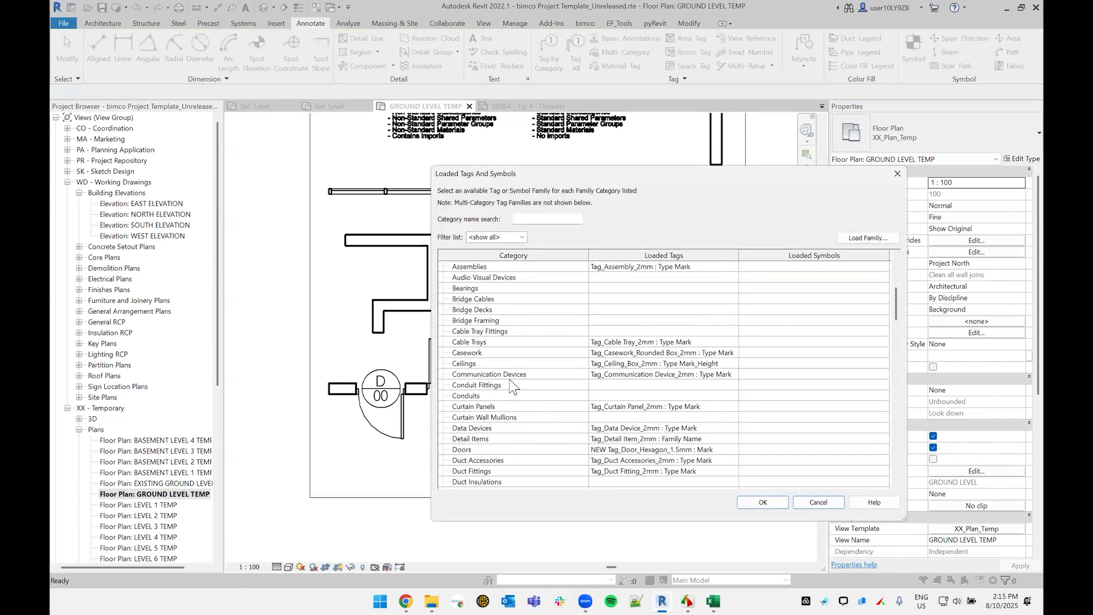
left_click(620, 454)
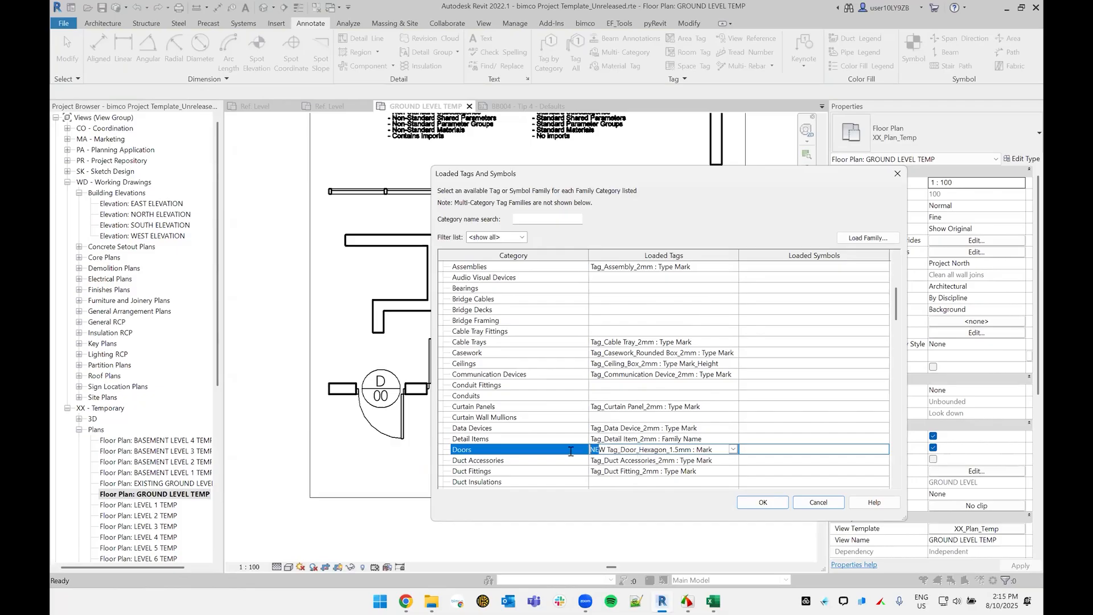
left_click(763, 503)
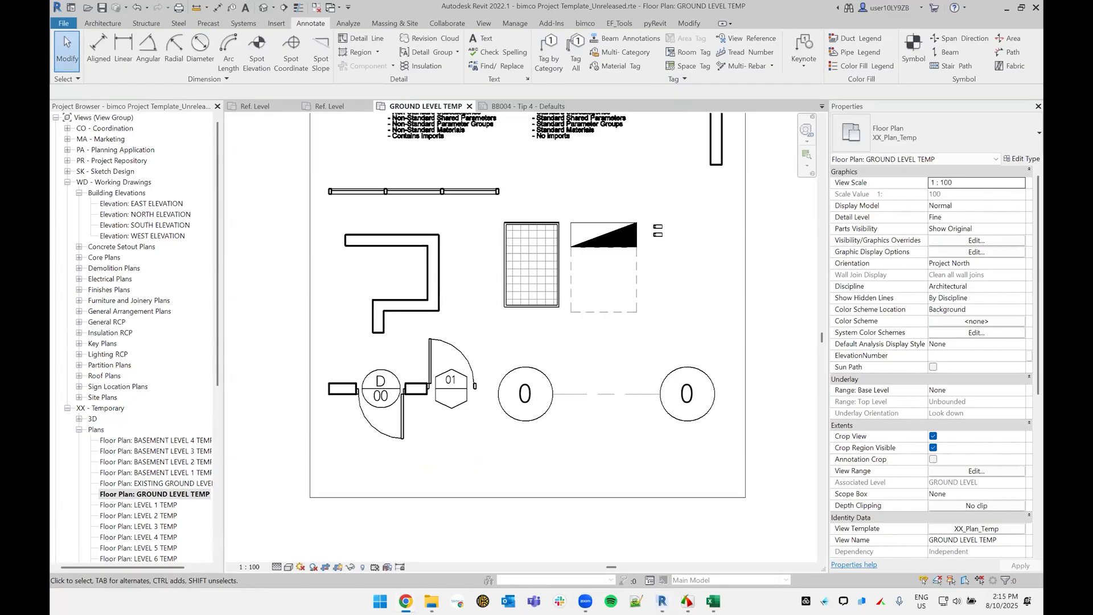
Step: Open the default 3D view and pull the front edge of LEVEL 5's extent back from the other levels
left_click(264, 7)
scroll(741, 317, "up", 5)
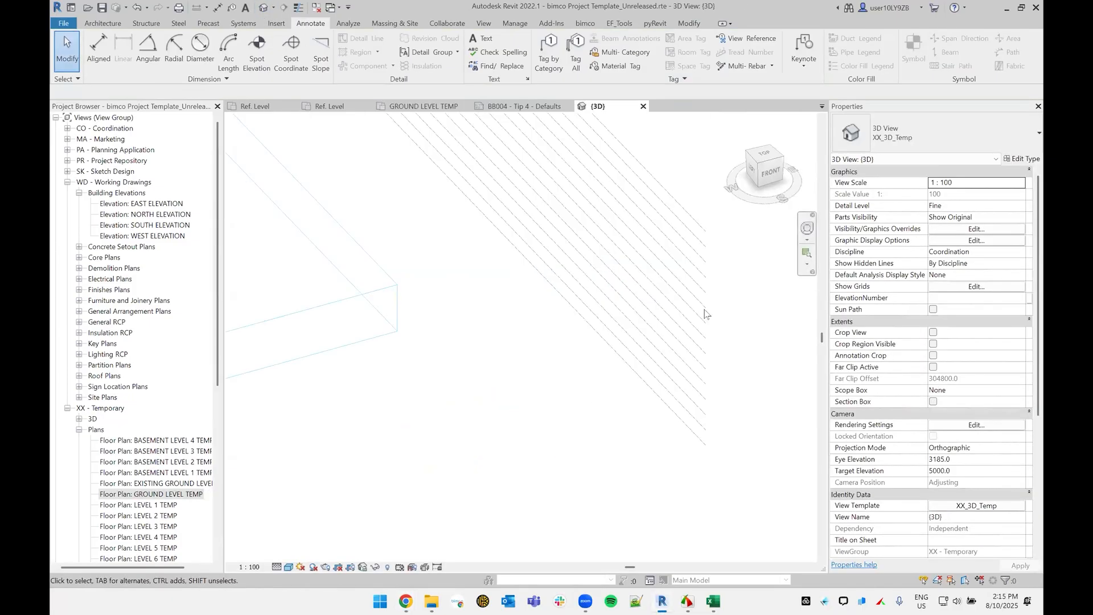
left_click(679, 289)
scroll(570, 314, "down", 2)
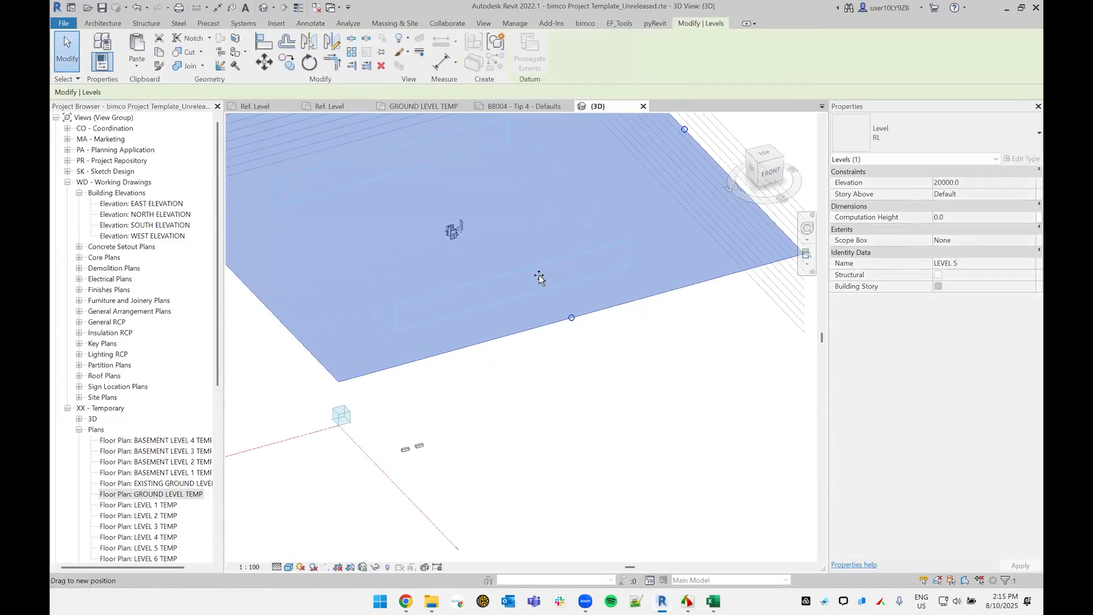
middle_click_drag(565, 300, 436, 295)
scroll(661, 248, "up", 4)
middle_click_drag(659, 249, 642, 359)
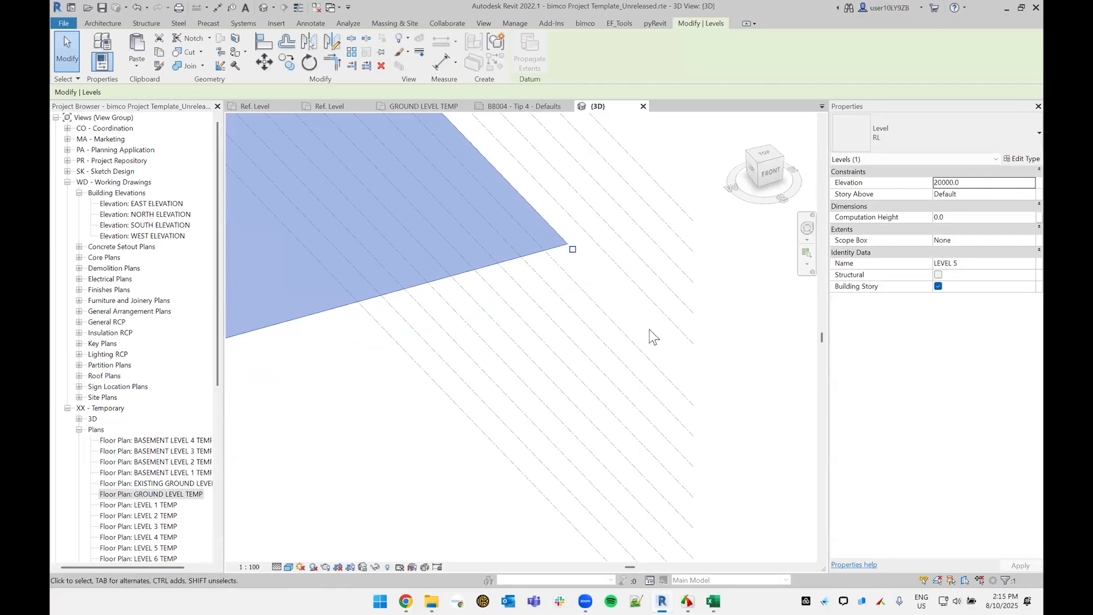
Step: Examine the extents of the other levels around the model in the 3D view
scroll(663, 418, "down", 5)
left_click(664, 434)
scroll(611, 302, "down", 1)
middle_click_drag(589, 306, 786, 325)
left_click(786, 325)
scroll(785, 325, "down", 1)
scroll(258, 340, "up", 1)
middle_click_drag(266, 332, 584, 361)
left_click(391, 272)
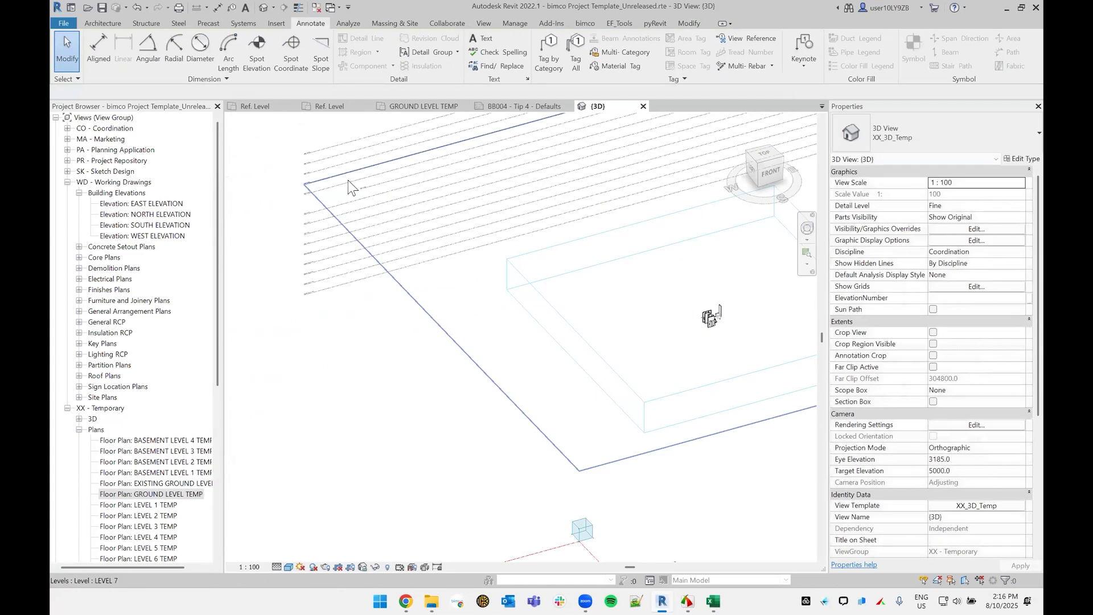
scroll(347, 181, "up", 4)
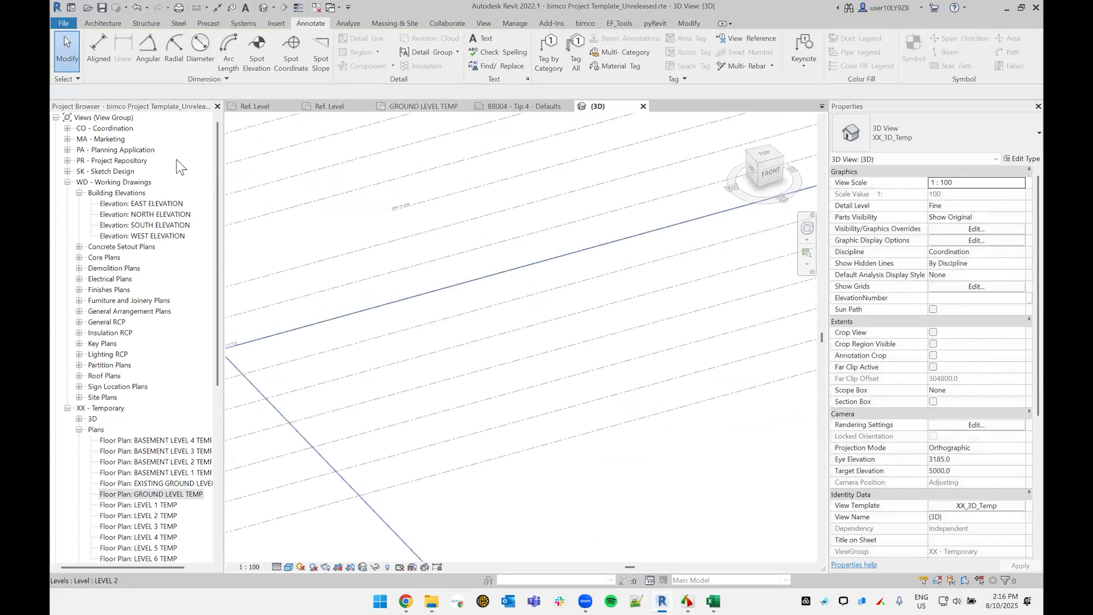
Step: Open the EAST ELEVATION view and examine the shortened level line and the extent controls at LEVEL 6's head
double_click(153, 205)
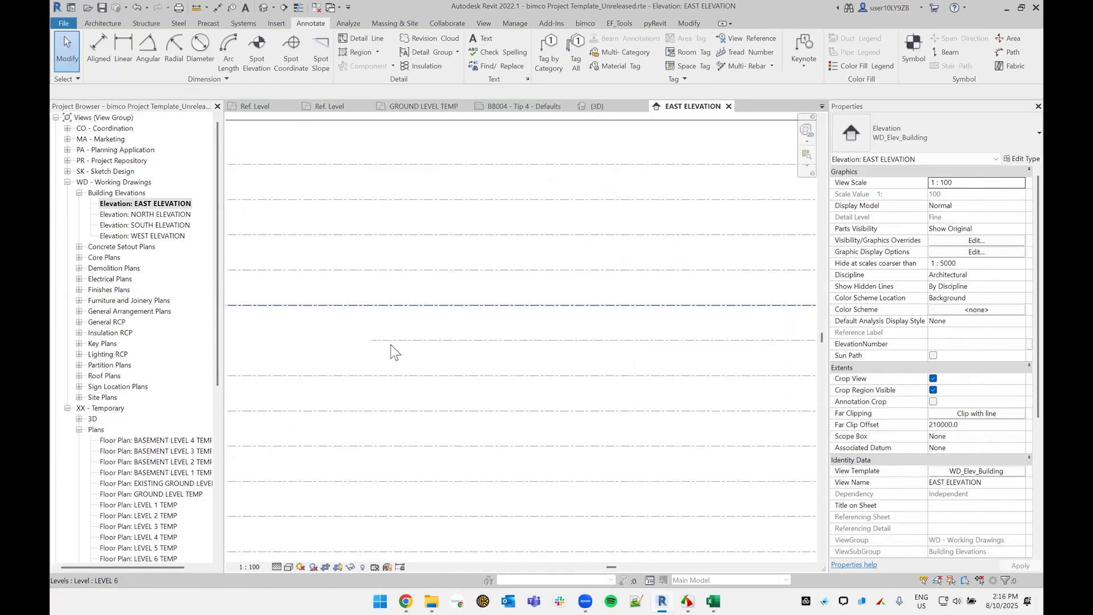
left_click(391, 341)
mouse_move(410, 352)
middle_mouse_down()
mouse_move(753, 311)
mouse_move(454, 297)
mouse_move(477, 368)
middle_mouse_up()
key("Escape")
left_click(431, 324)
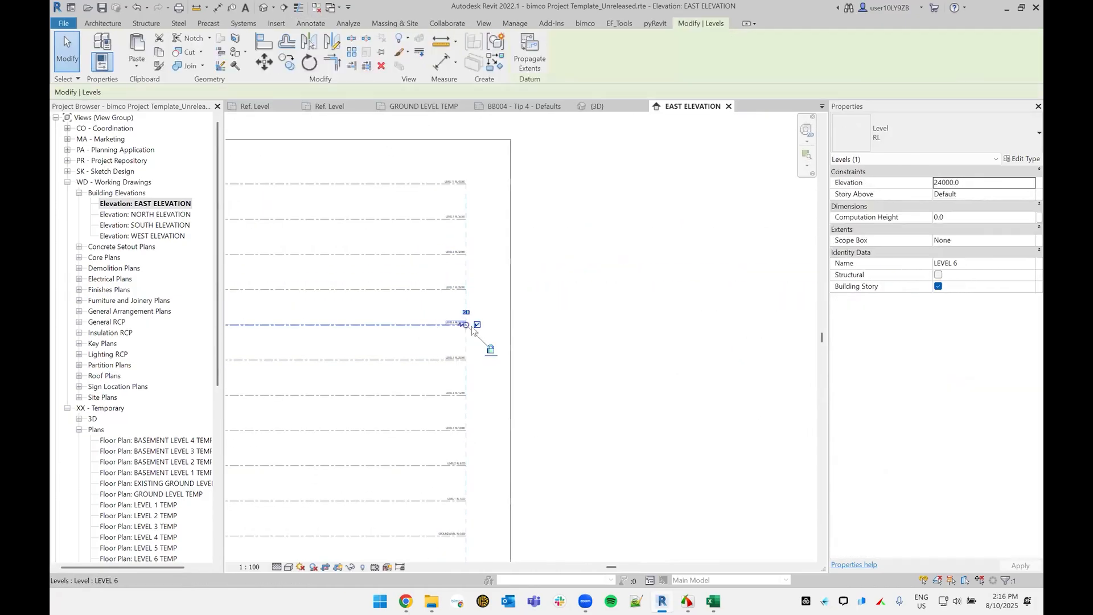
scroll(471, 319, "up", 3)
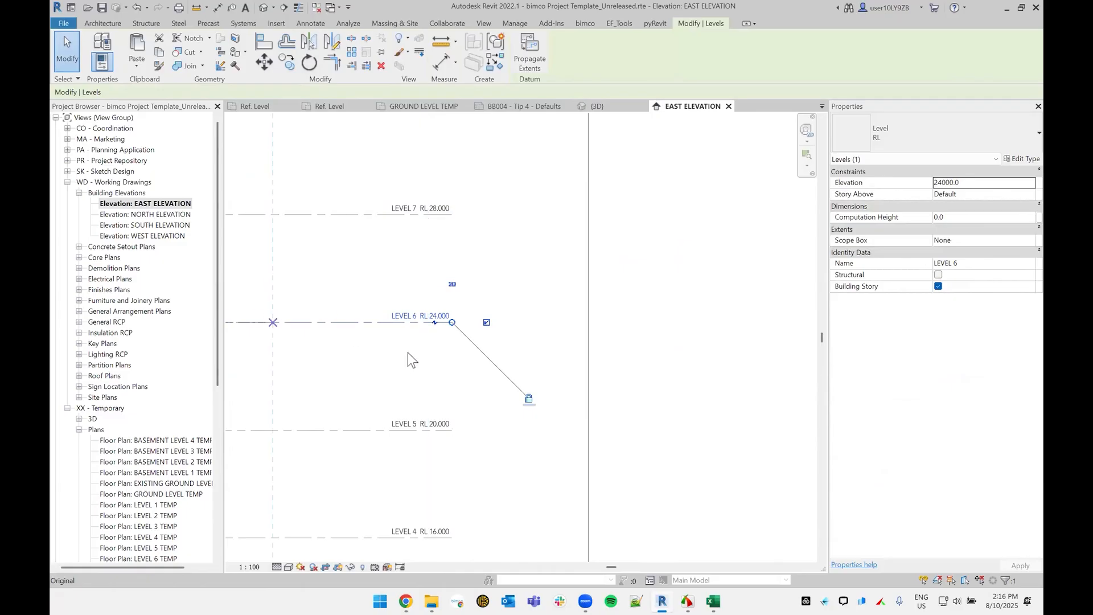
scroll(408, 357, "down", 5)
middle_click_drag(398, 369, 706, 261)
scroll(707, 261, "down", 5)
key("Escape")
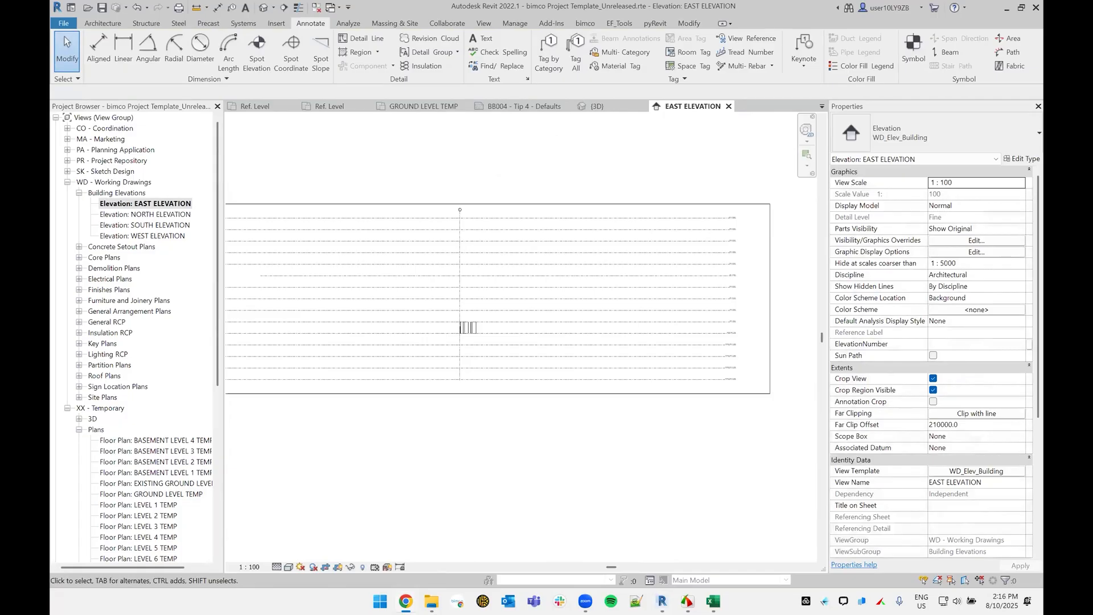
Step: Pull the right edge of the East elevation's crop region inward across the level lines and inspect a level's extent there
left_click(770, 235)
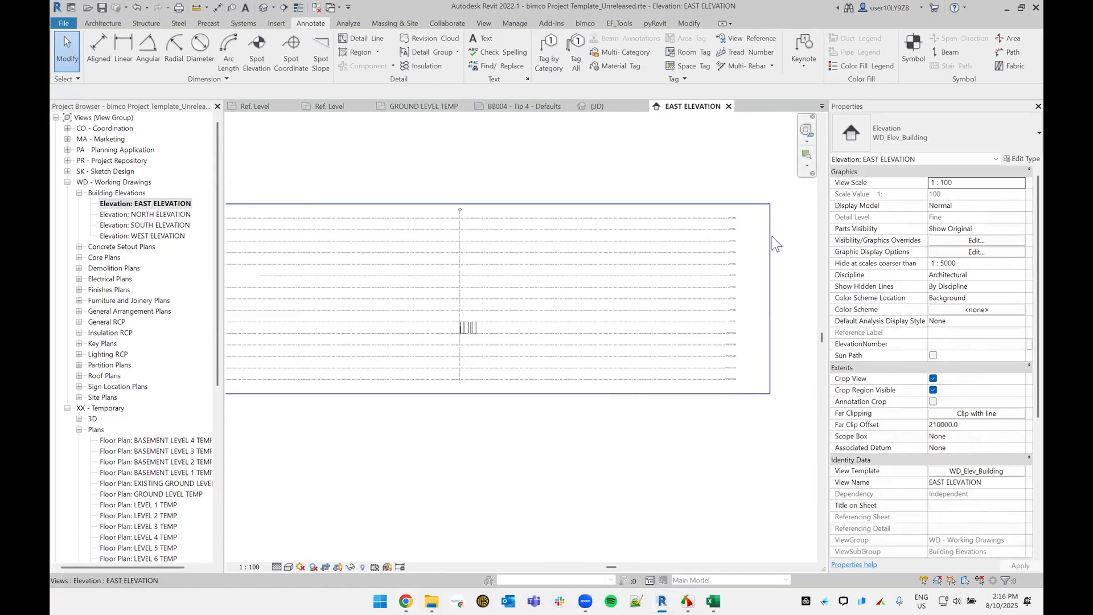
left_click_drag(770, 298, 581, 299)
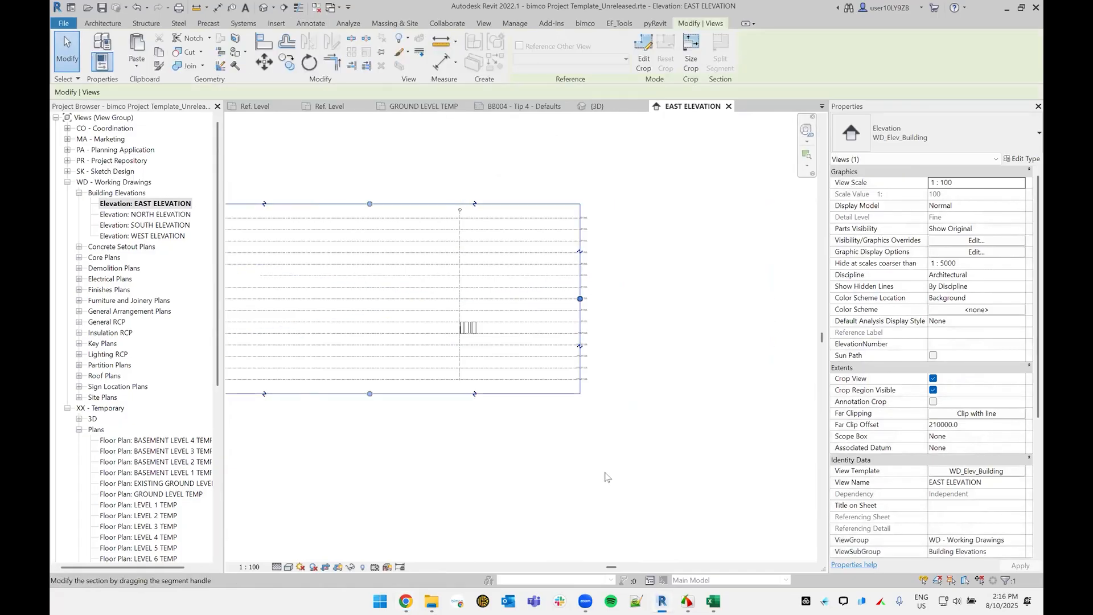
scroll(573, 258, "up", 5)
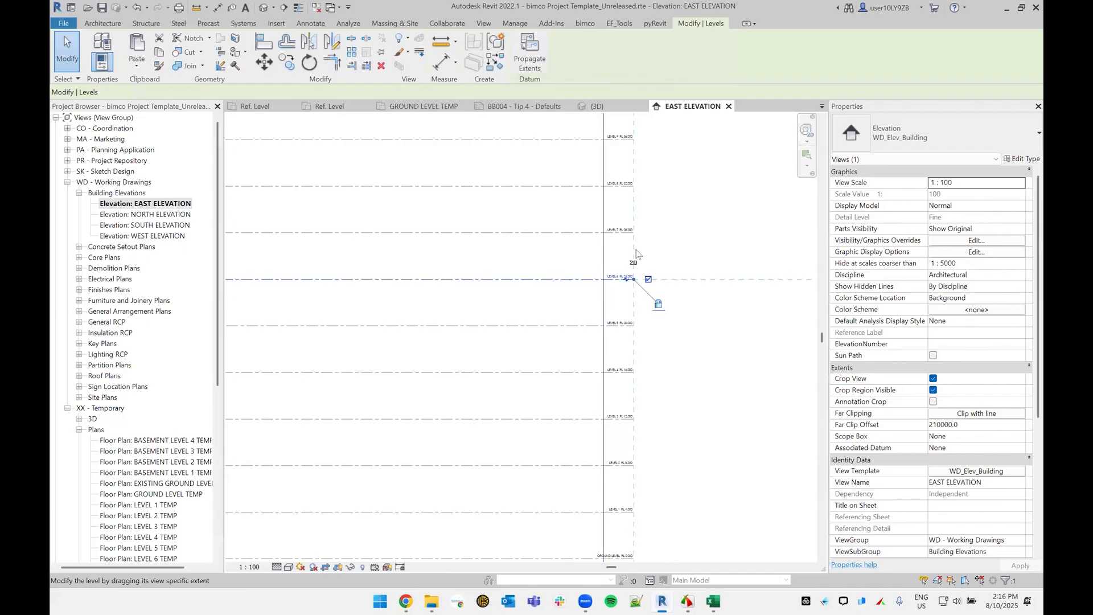
left_click(637, 266)
scroll(512, 313, "down", 4)
key("Escape")
Step: Move the East elevation's right crop edge back out beyond the level heads and return to the GROUND LEVEL TEMP plan
left_click(467, 273)
scroll(468, 284, "down", 5)
left_click_drag(467, 319, 576, 320)
left_click(600, 324)
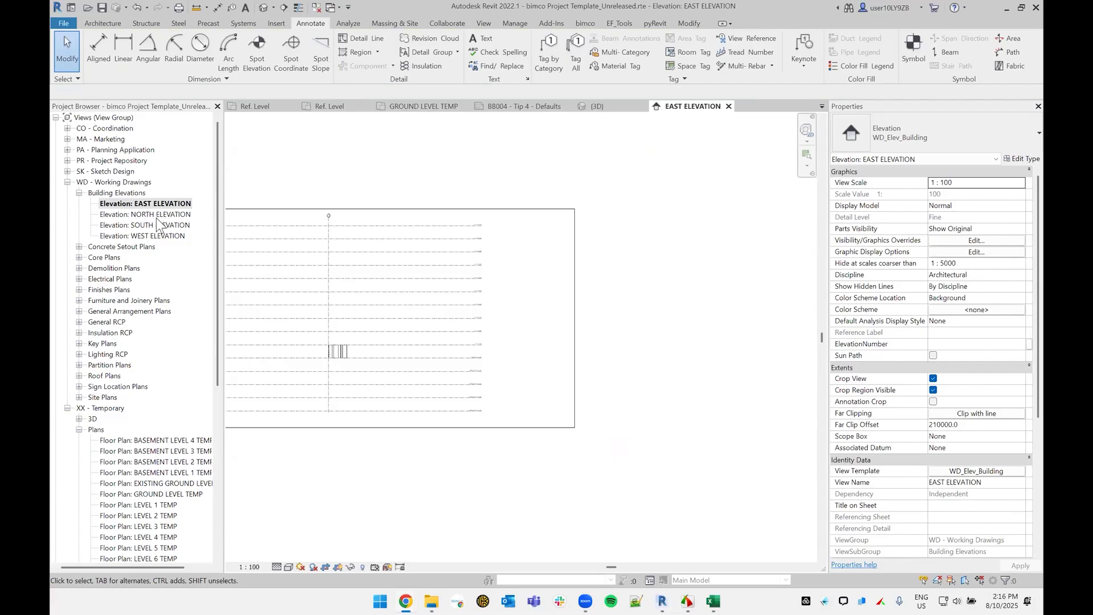
left_click(409, 105)
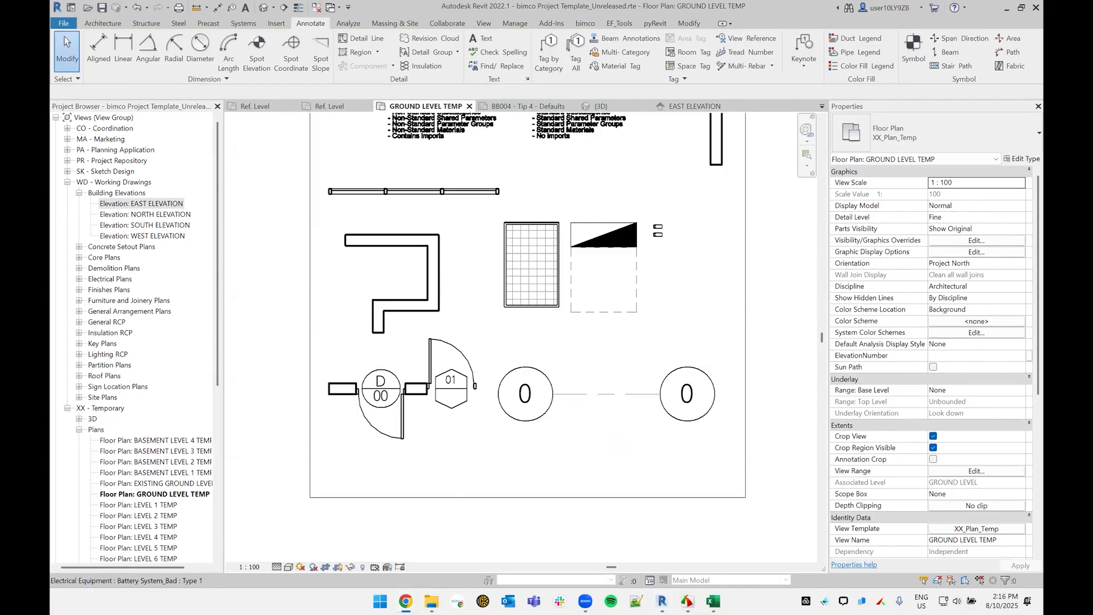
Step: Open the 3D view and examine the phasing of the two placeholder generic models near the scope box
left_click(264, 8)
scroll(549, 378, "down", 8)
middle_click_drag(573, 378, 443, 193)
scroll(532, 341, "up", 7)
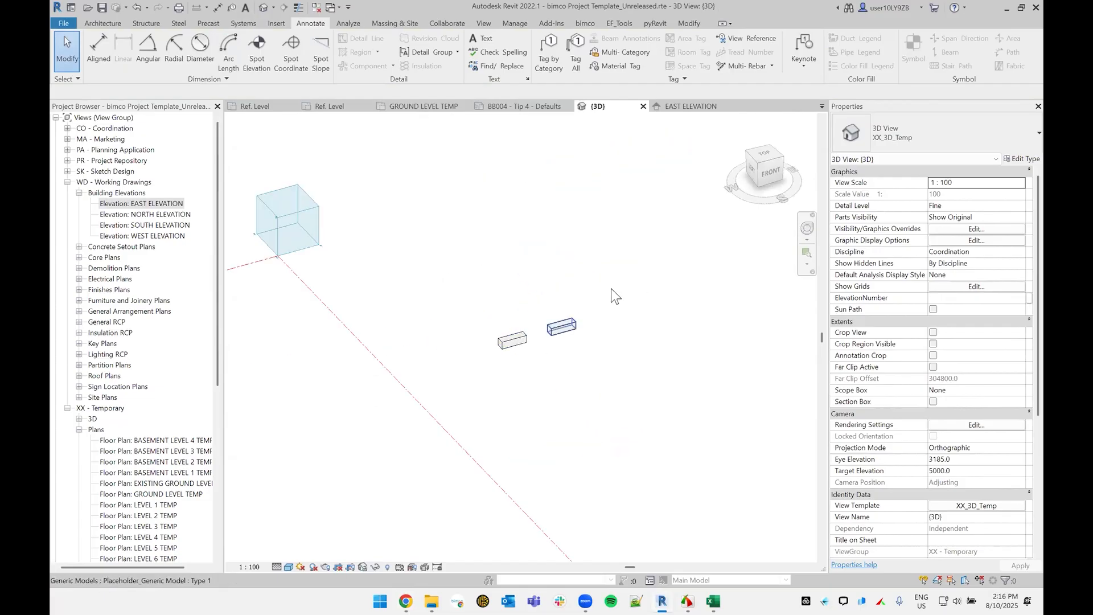
scroll(505, 435, "down", 4)
left_click_drag(560, 431, 502, 394)
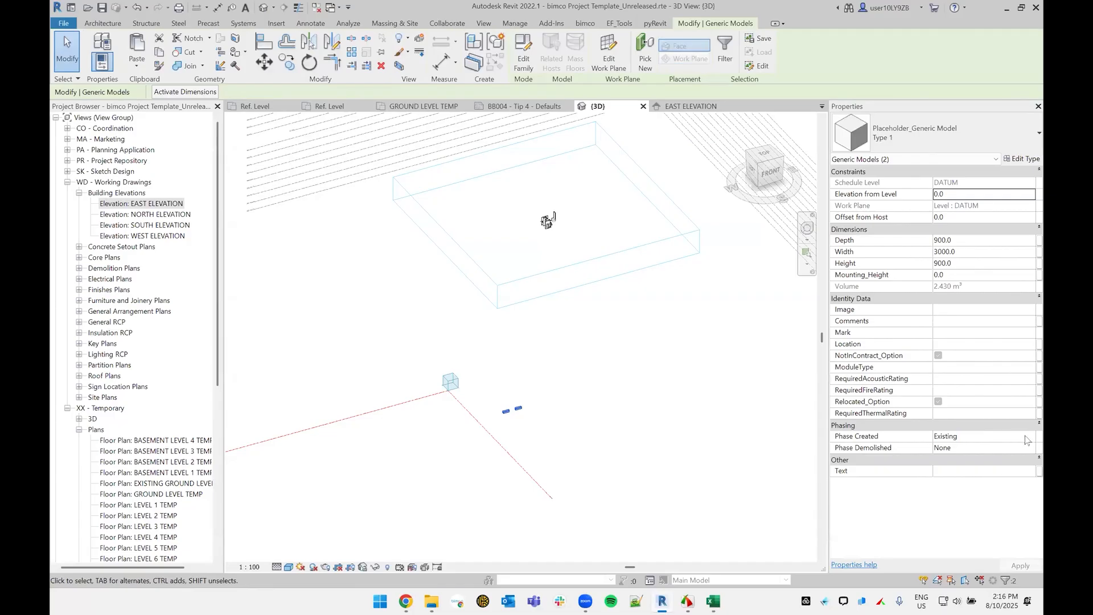
left_click(649, 370)
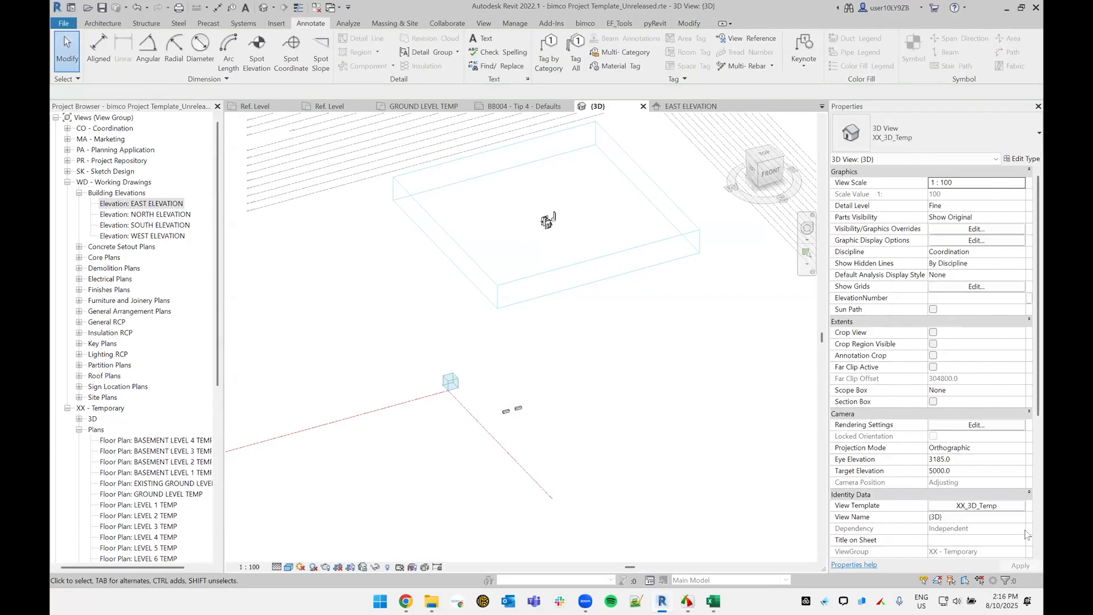
Step: Set the 3D view's phase filter to None
scroll(1017, 395, "down", 5)
left_click(1022, 371)
left_click(960, 380)
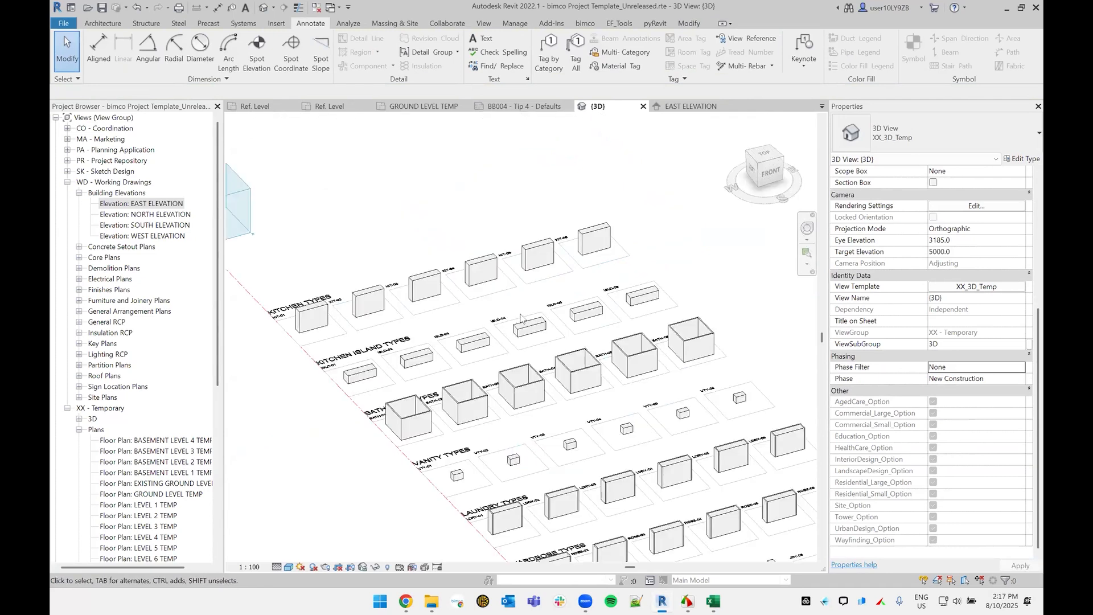
Step: Set the ISLD-03 and ISLD-04 kitchen island placeholders to phase created Repository and phase demolished Existing
scroll(522, 319, "up", 3)
left_click(565, 208)
middle_click_drag(566, 208, 636, 312)
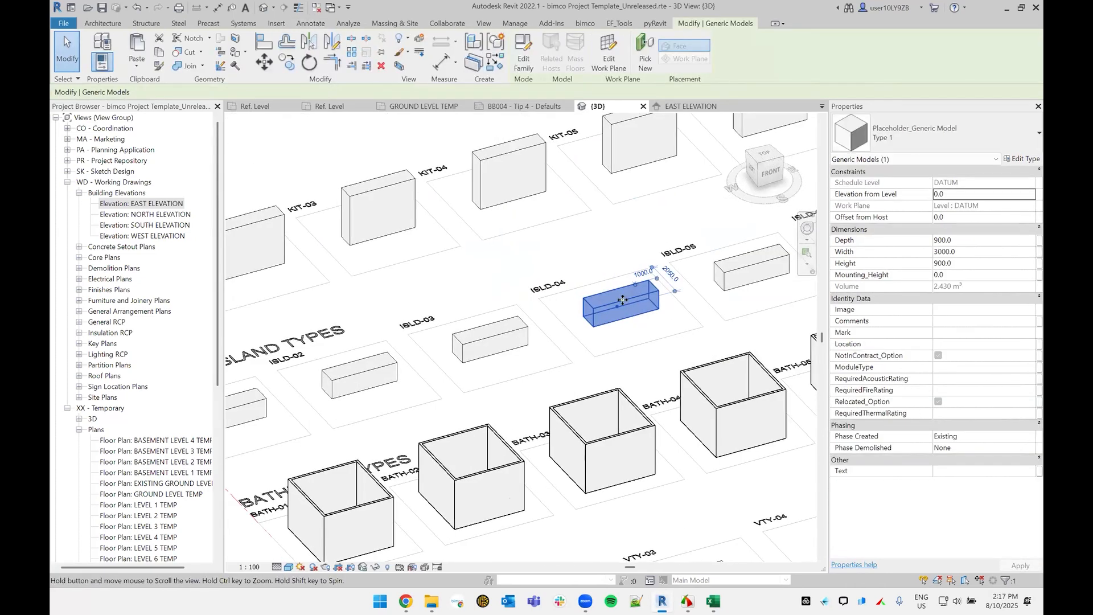
left_click(492, 343, "ctrl")
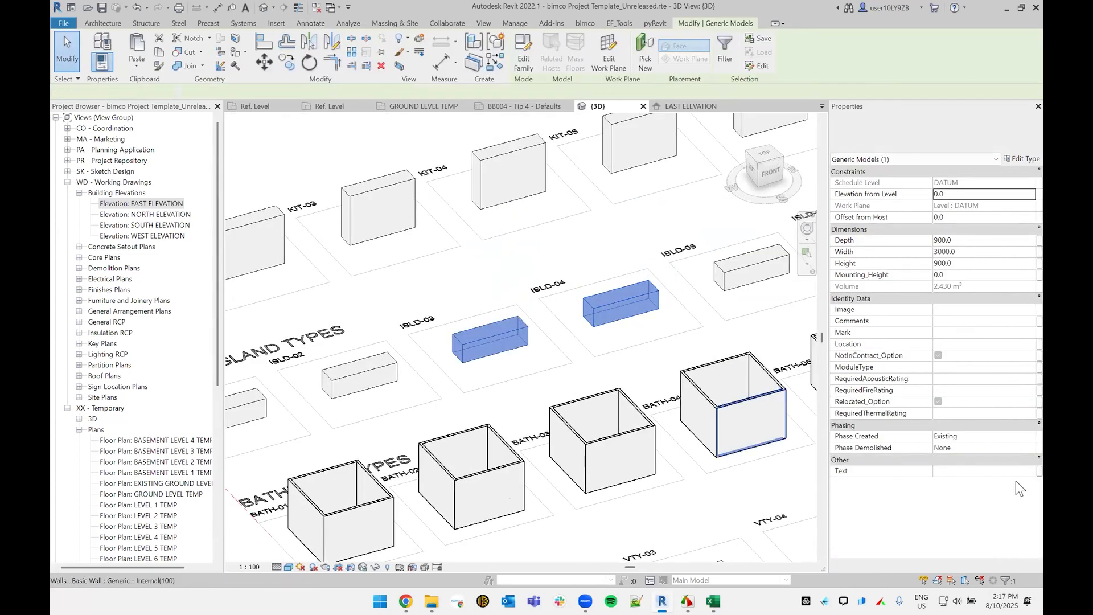
left_click(1019, 436)
left_click(980, 445)
left_click(1025, 449)
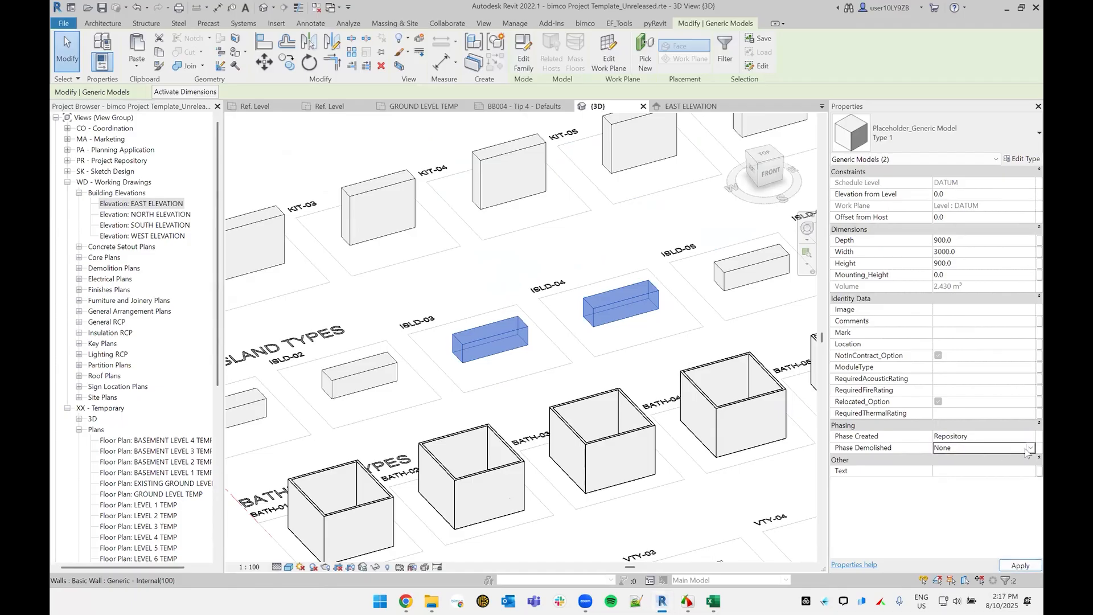
left_click(1030, 448)
left_click(961, 470)
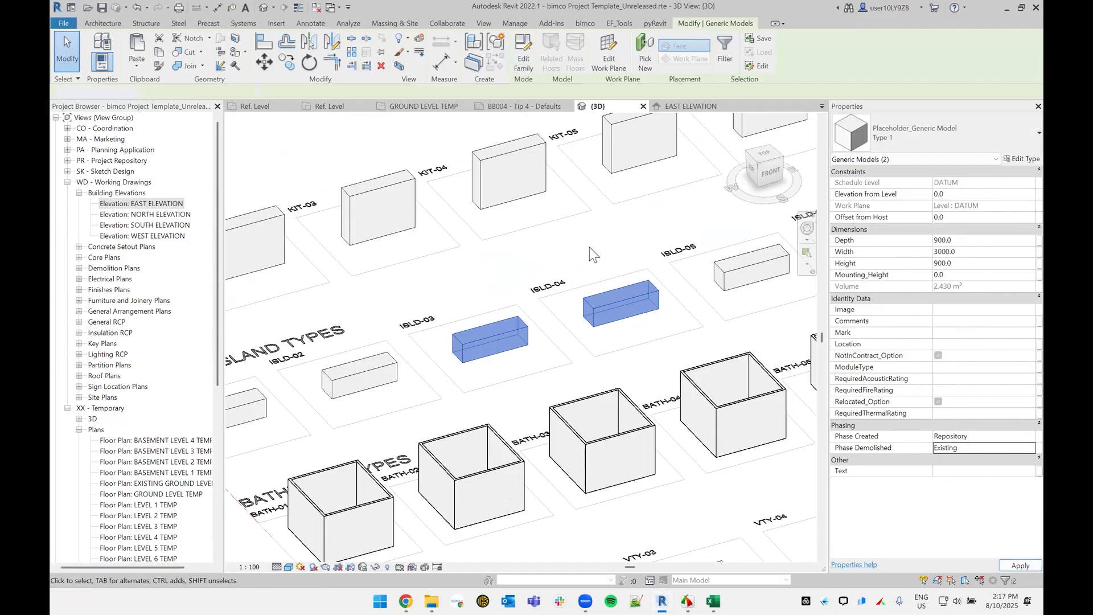
left_click(590, 247)
Step: Set the 3D view's phase filter to Show Current + Previous and return to the GROUND LEVEL TEMP plan
scroll(1001, 373, "down", 5)
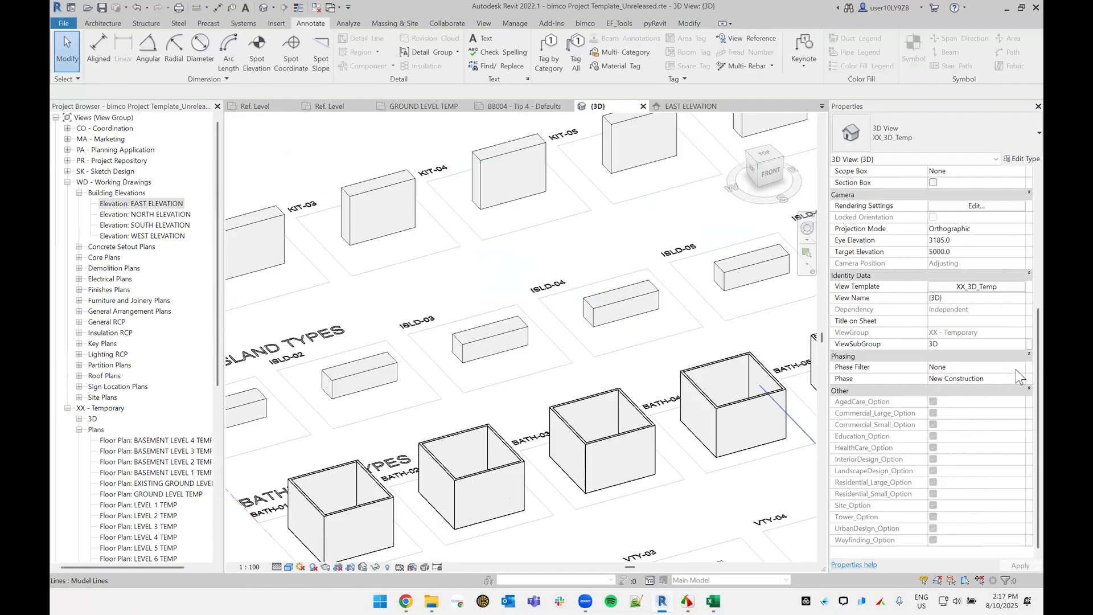
left_click(1016, 368)
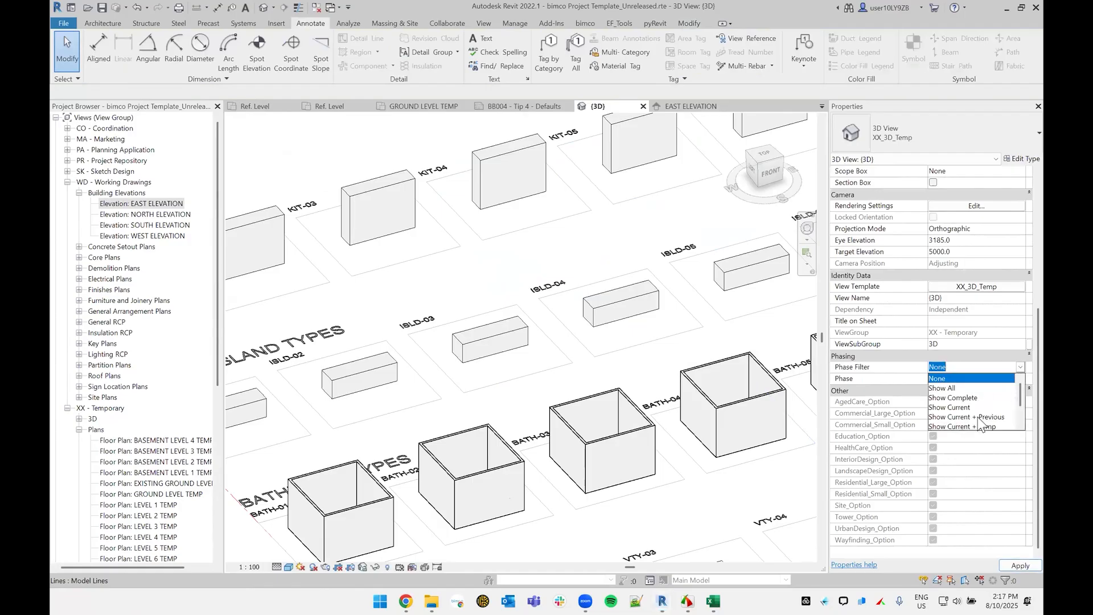
left_click(978, 418)
scroll(663, 244, "up", 5)
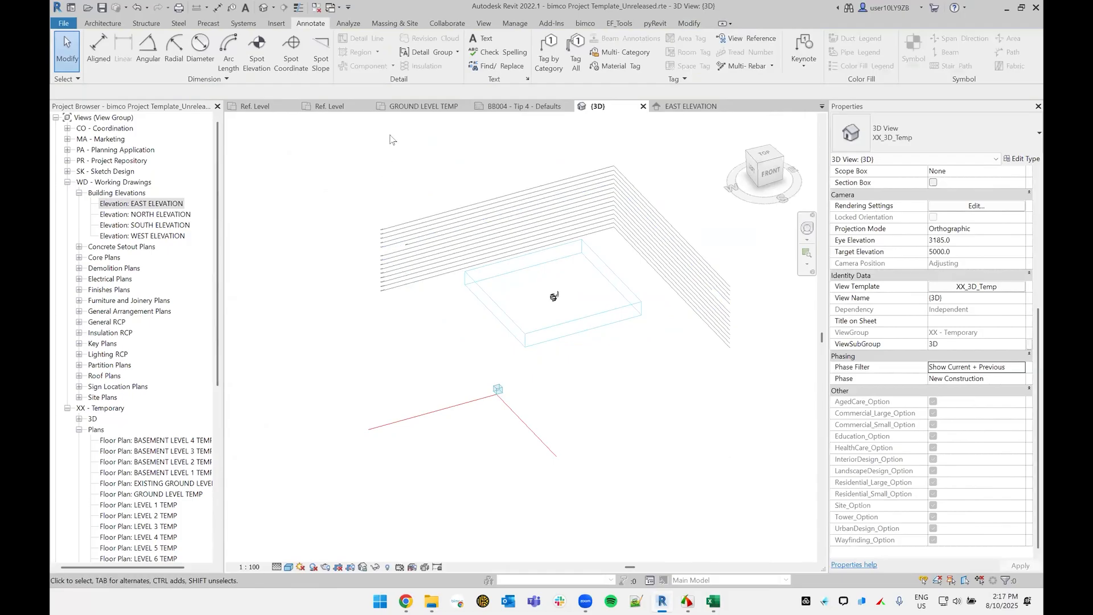
left_click(417, 107)
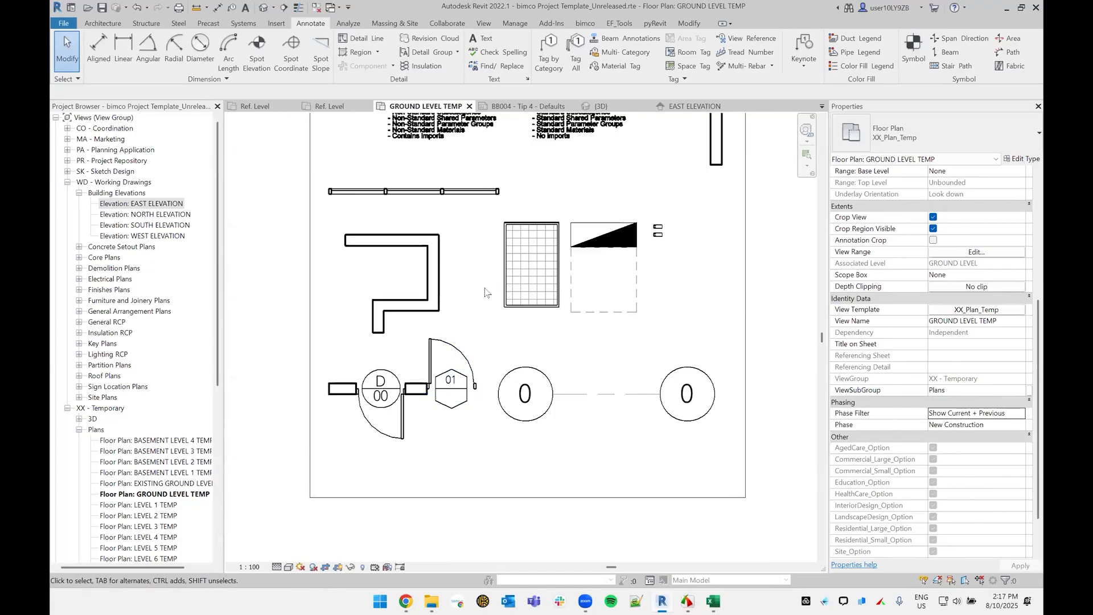
Step: Delete the wall below the stepped wall together with its two doors and door tags
mouse_move(484, 393)
middle_mouse_down()
mouse_move(527, 366)
mouse_move(515, 377)
mouse_move(561, 386)
mouse_move(560, 356)
middle_mouse_up()
left_click_drag(550, 396, 409, 319)
key("Delete")
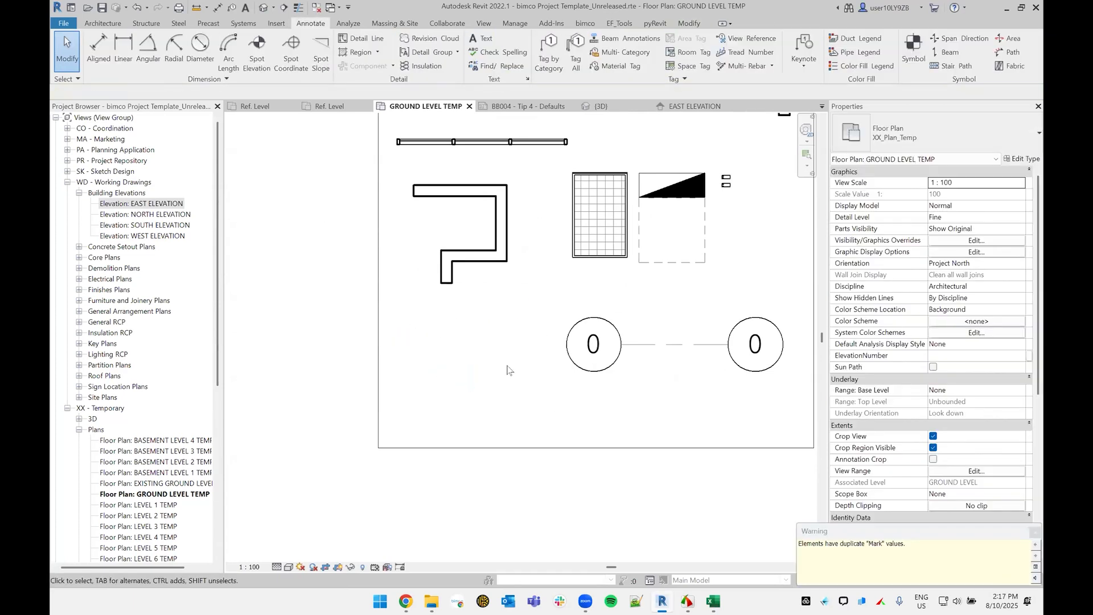
Step: Draw a horizontal Generic - External(200) wall about 2600 mm long where the deleted door wall stood
middle_click_drag(467, 358, 487, 372)
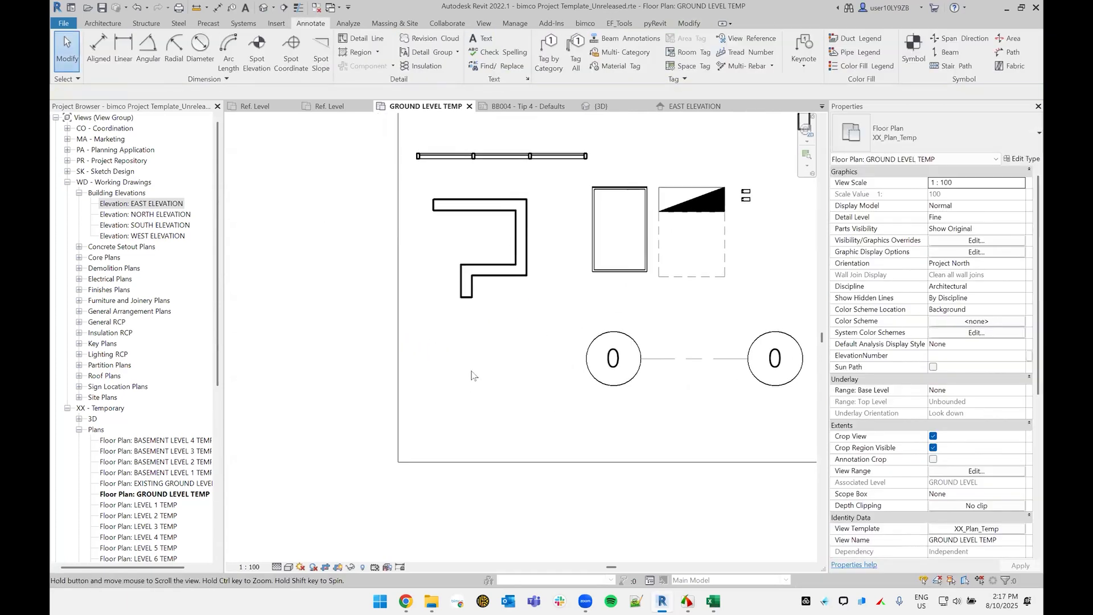
key("w")
key("a")
left_click(417, 360)
left_click(560, 359)
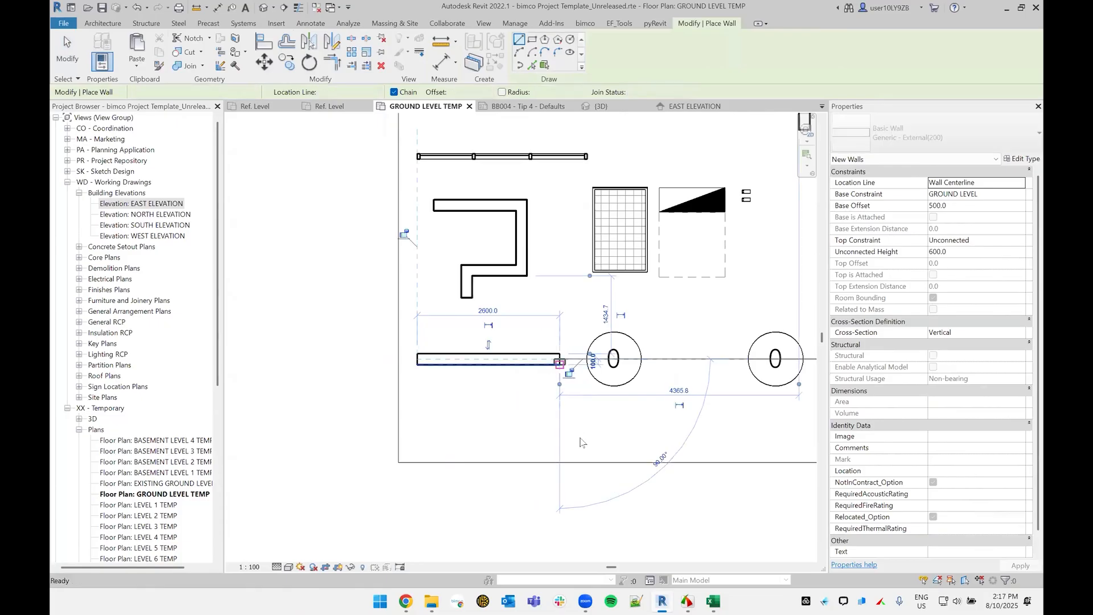
key("Escape")
key("Escape")
key("w")
key("a")
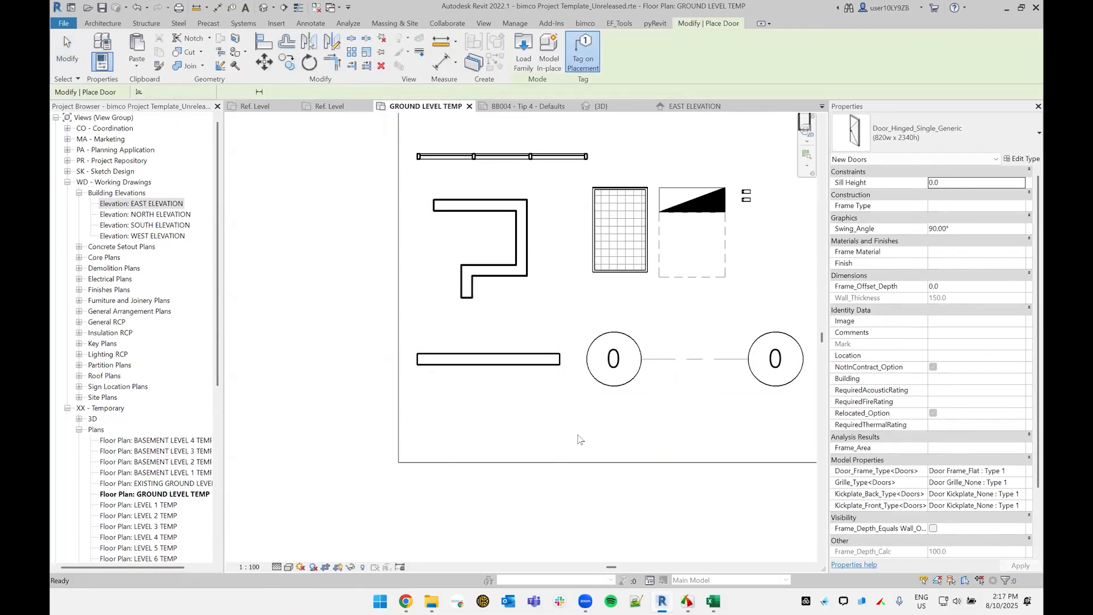
key("Escape")
key("Escape")
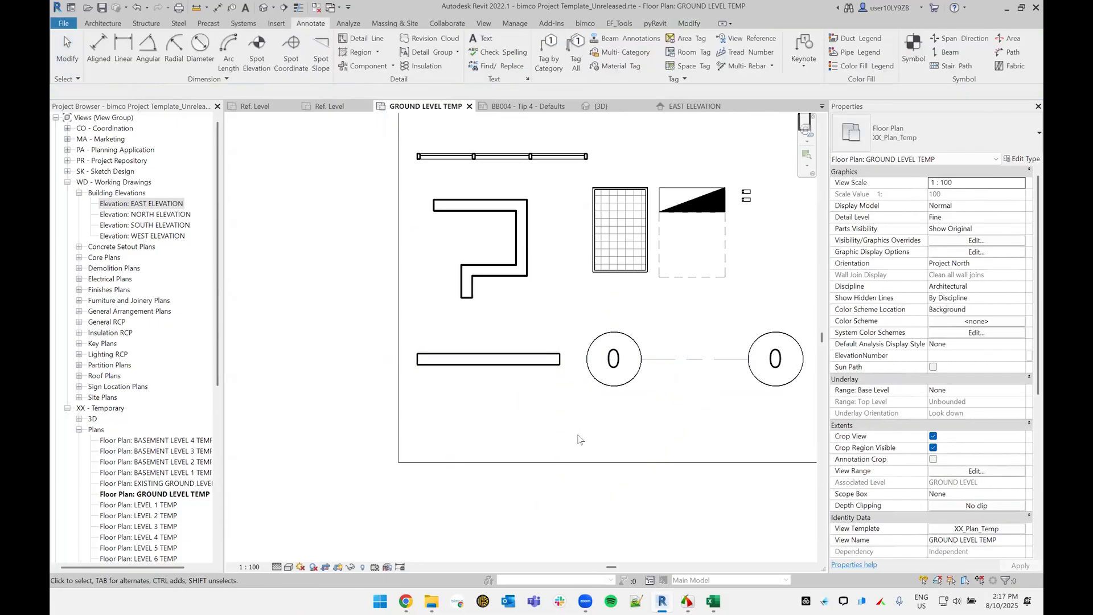
Step: Try to place a tagged 820w x 2340h hinged door in the new wall
key("d")
key("r")
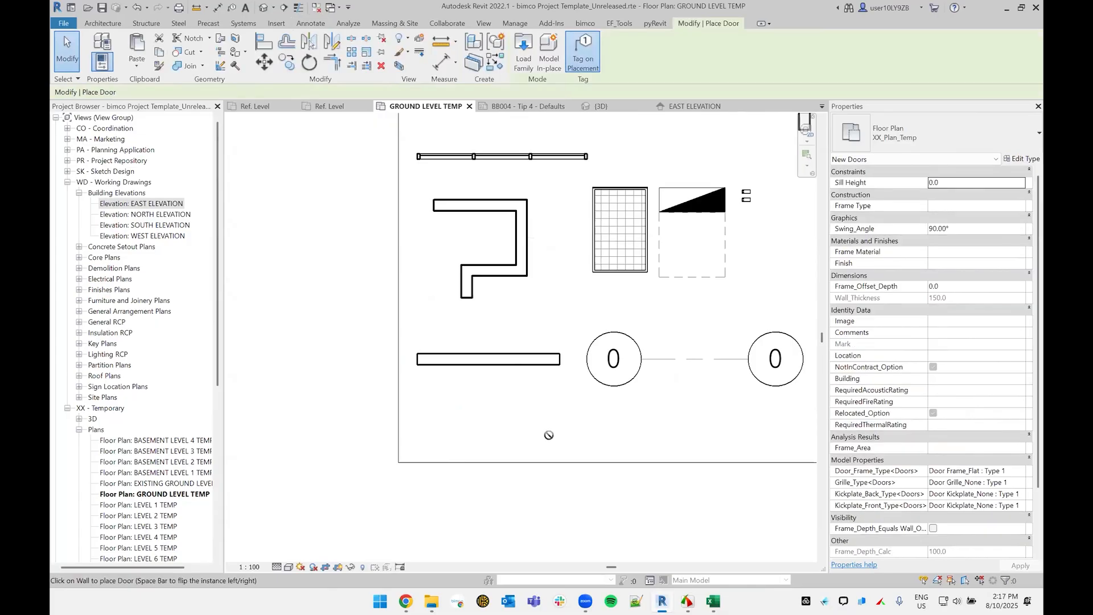
left_click(488, 370)
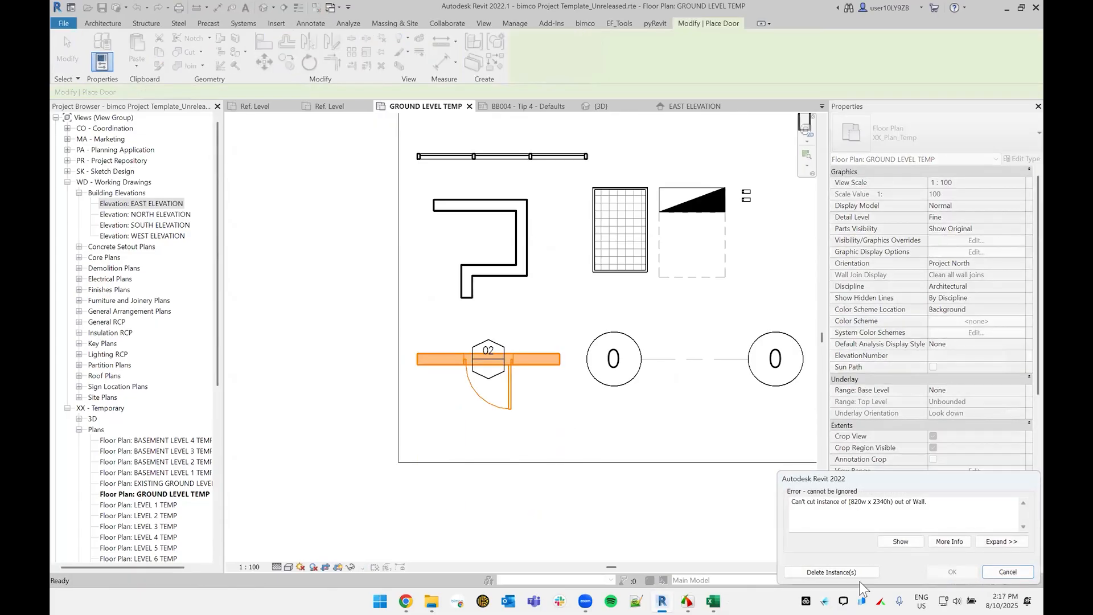
key("Escape")
key("Escape")
Step: Set the new wall's base offset to 0
left_click(545, 360)
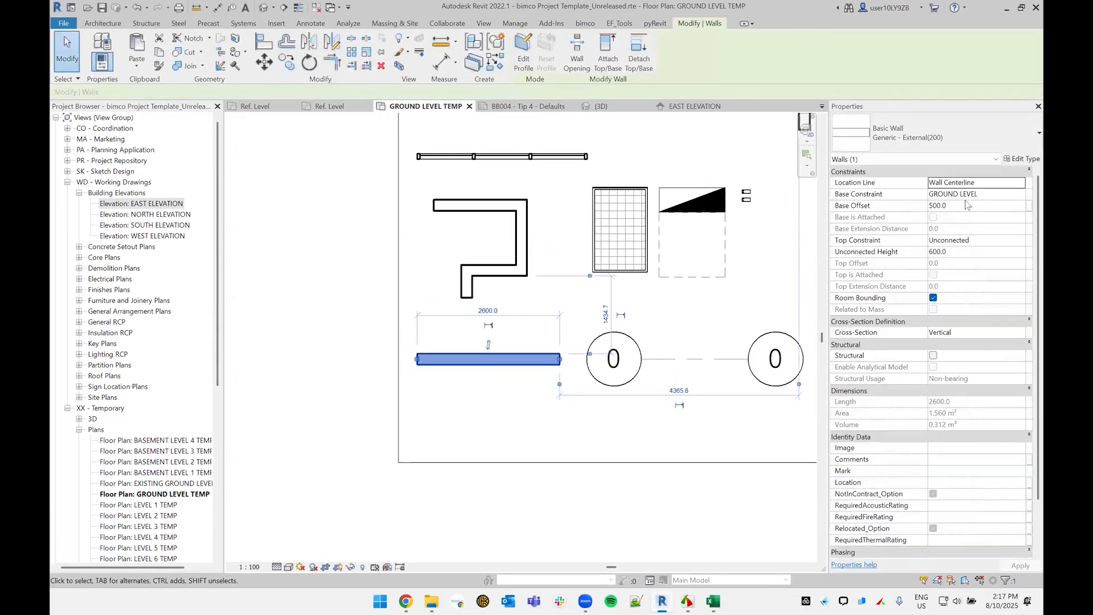
double_click(968, 204)
type("0")
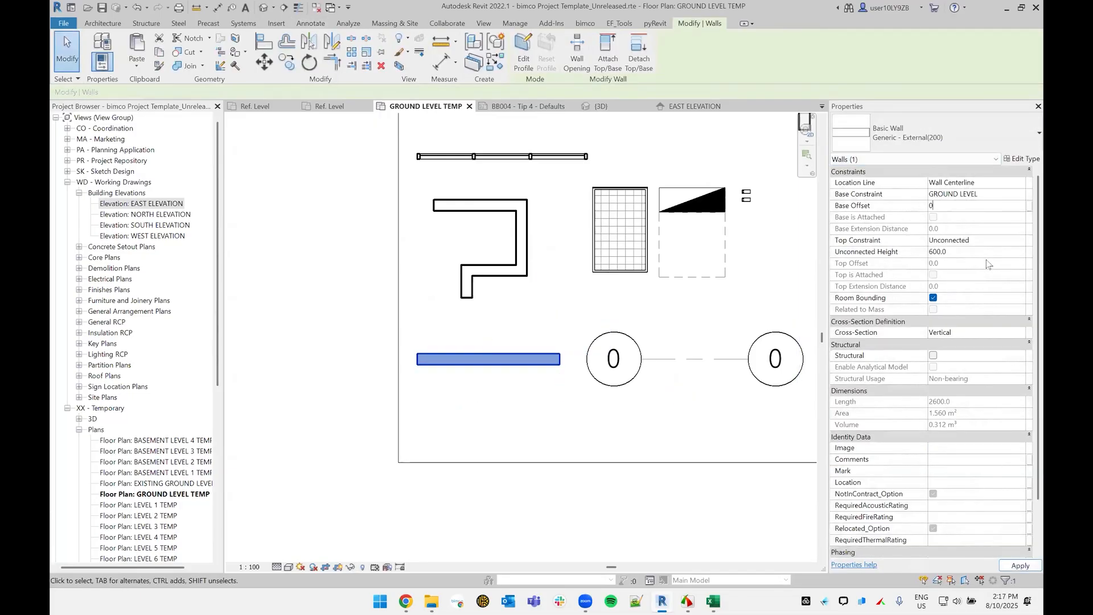
left_click(986, 254)
left_click(540, 406)
Step: Place a tagged 820w x 2340h hinged single door near the middle of the new wall
key("d")
key("r")
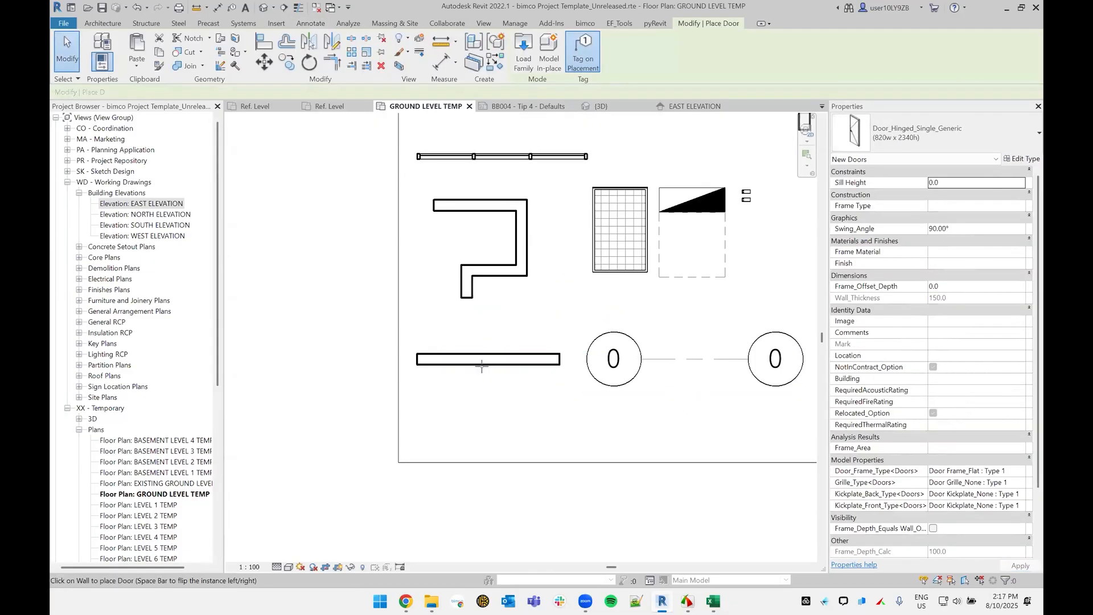
left_click(481, 366)
key("Escape")
key("Escape")
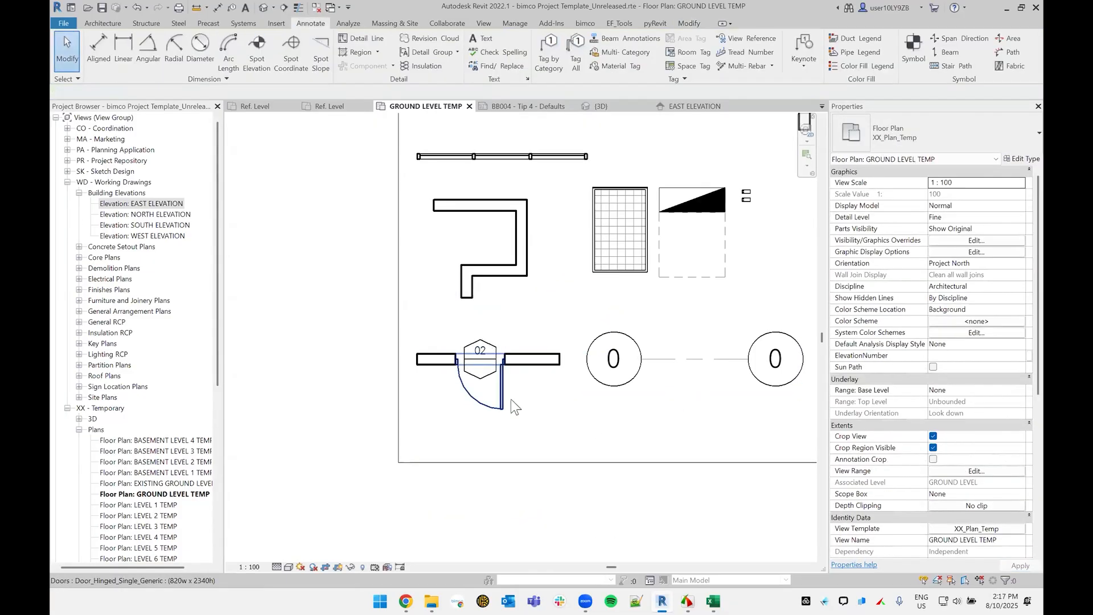
Step: Change the new door's mark to 00 through its hexagonal tag
scroll(481, 341, "up", 4)
double_click(481, 330)
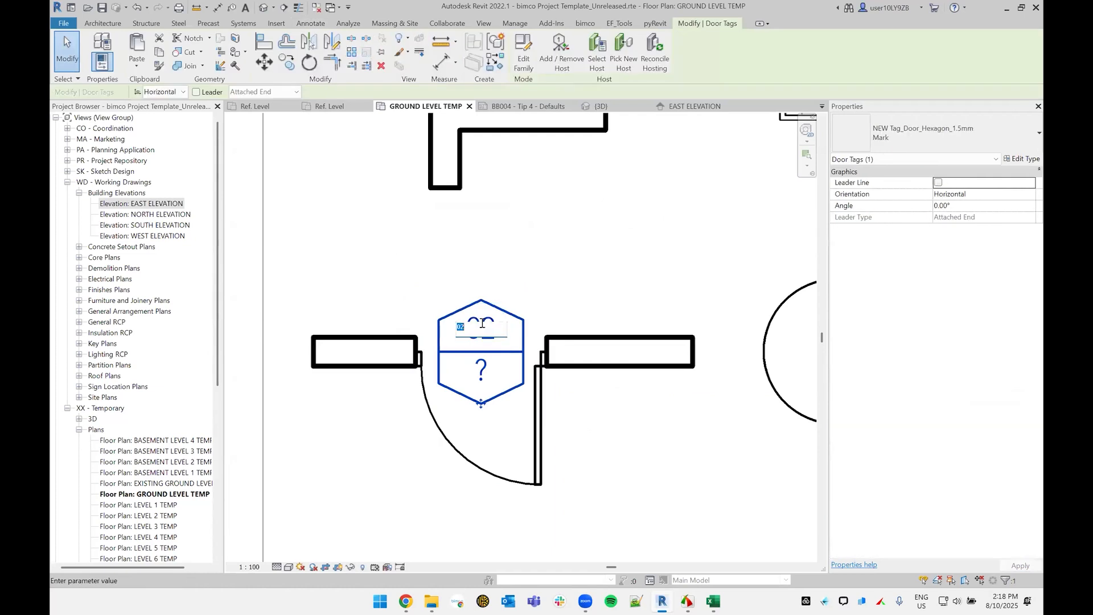
type("00")
left_click(638, 474)
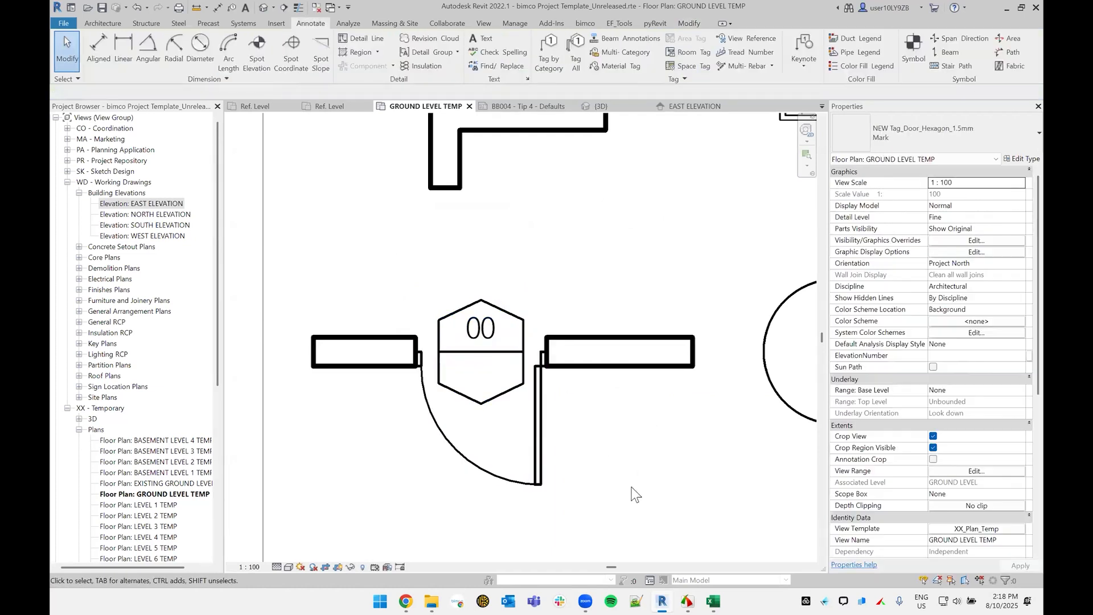
Step: Delete the new wall along with its door and door tag
middle_click_drag(638, 474, 596, 393)
scroll(595, 418, "down", 2)
left_click_drag(626, 442, 464, 282)
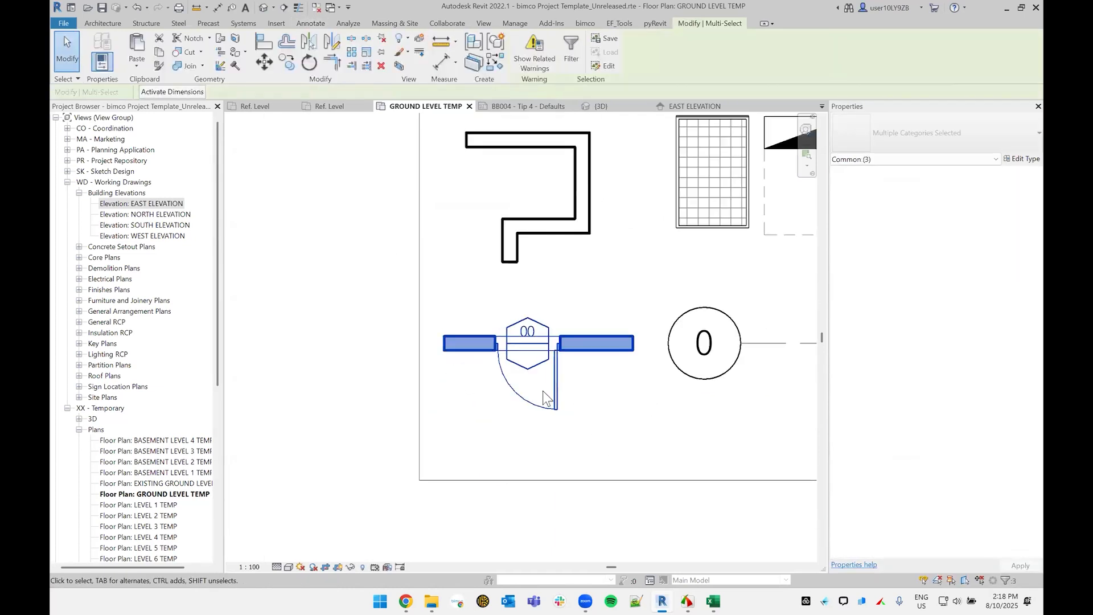
key("Delete")
Step: Draw a replacement wall about 2700 mm long with an unconnected height of 2000 and a base offset of 0
key("w")
key("a")
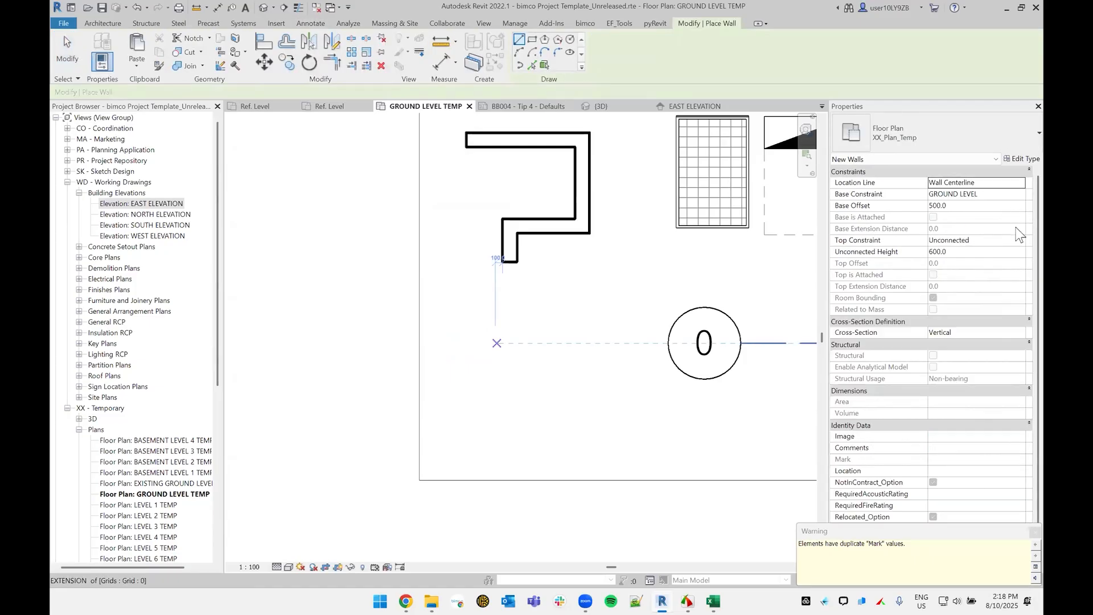
left_click(1005, 252)
type("2000")
key("Return")
left_click(975, 206)
type("0")
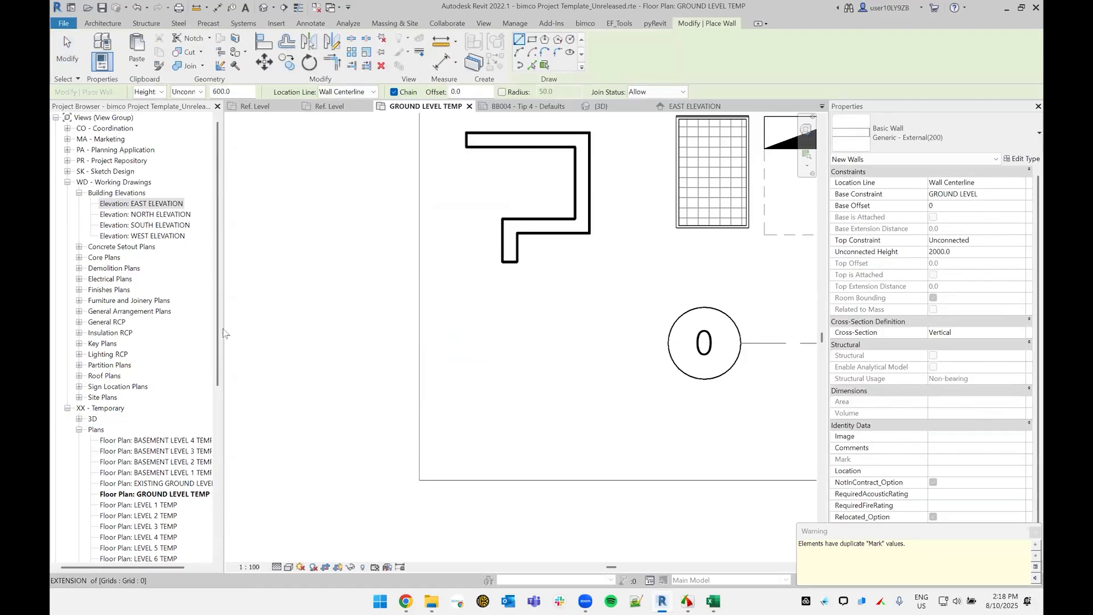
left_click(445, 343)
left_click(643, 342)
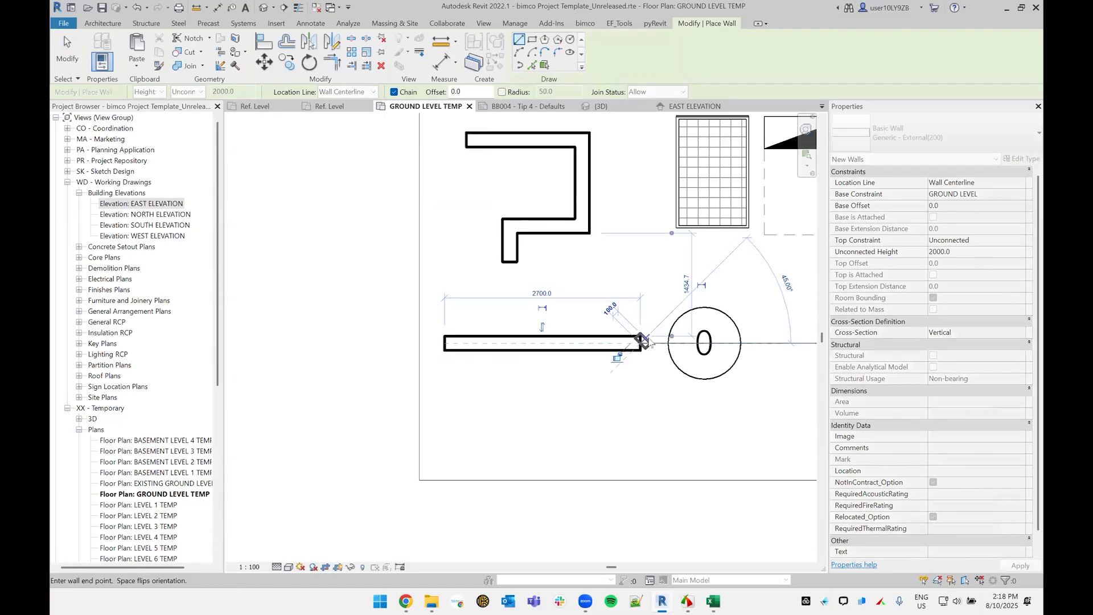
Step: Place a tagged 820w x 2340h hinged single door in the replacement wall
key("Escape")
key("d")
key("r")
left_click(535, 351)
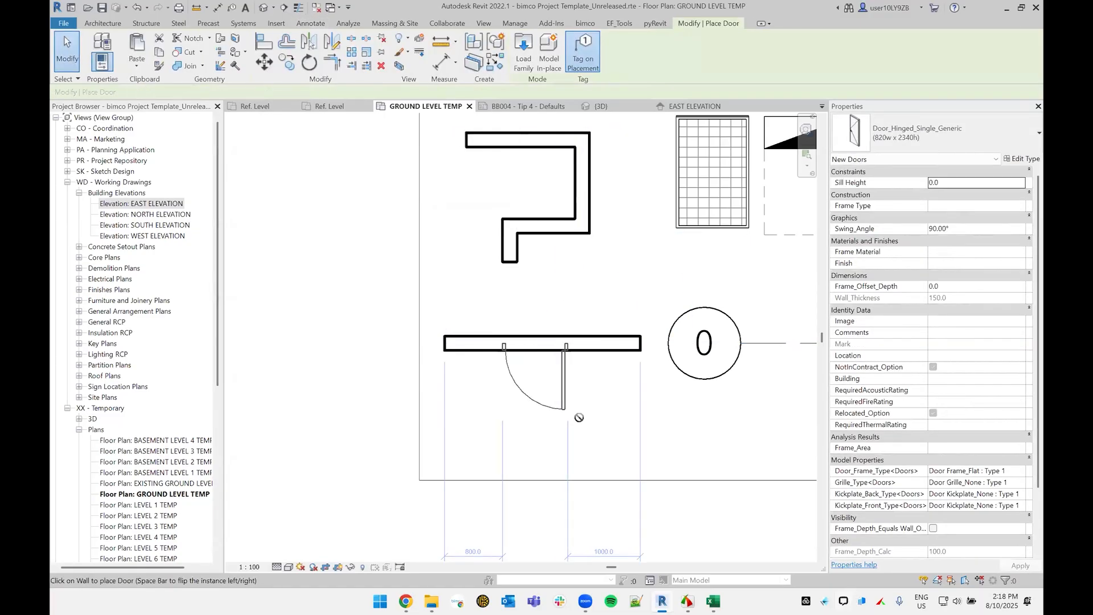
key("Escape")
Step: Draw a horizontal trial grid line below grid 0 and a vertical one crossing both
middle_click_drag(771, 364, 578, 368)
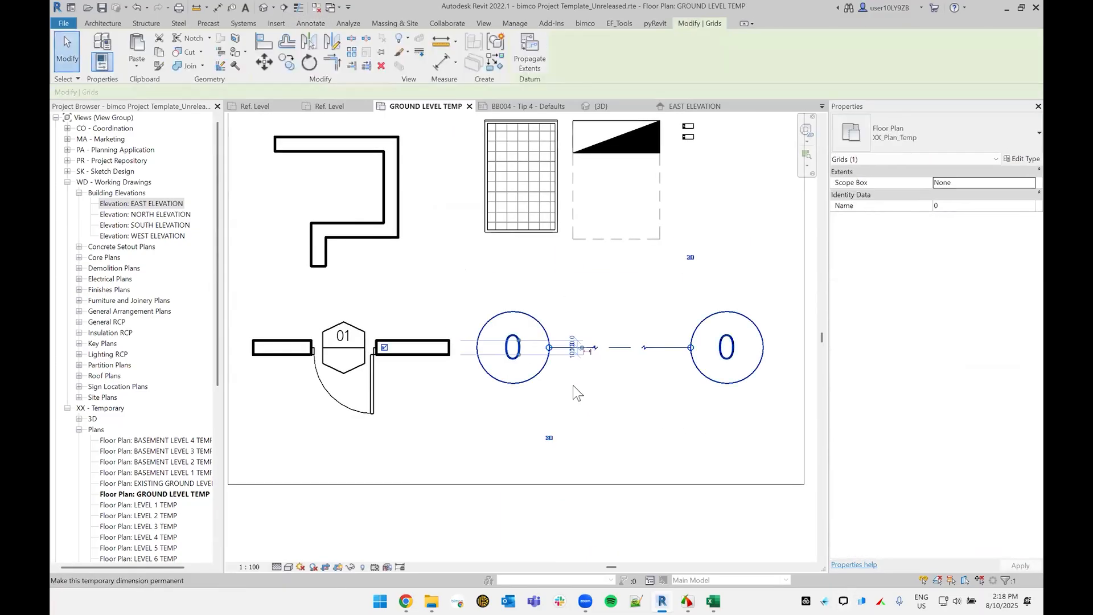
middle_click_drag(593, 439, 542, 426)
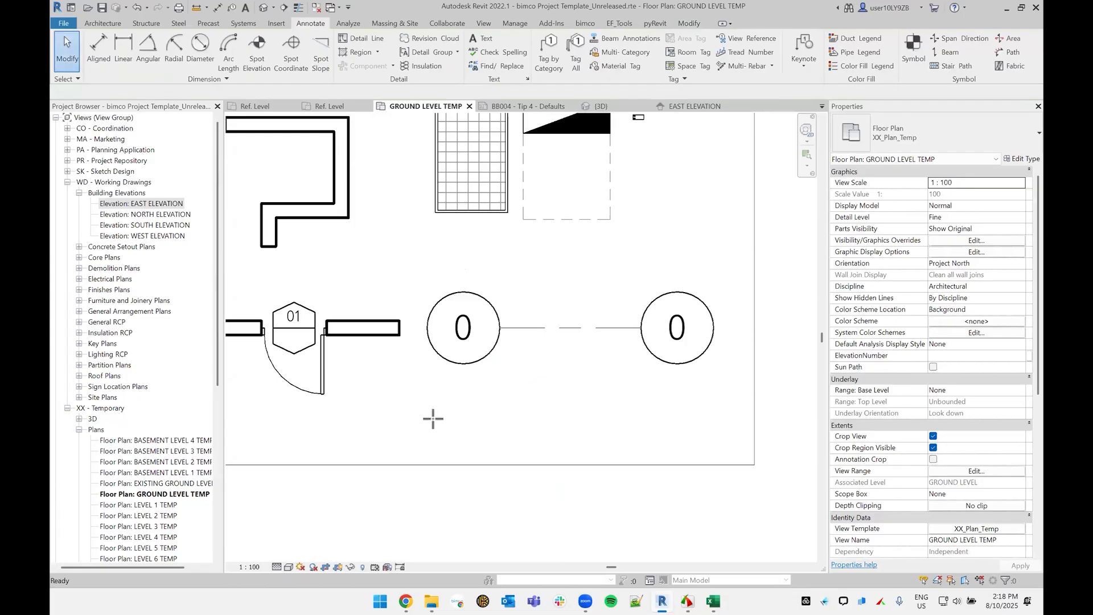
key("g")
key("r")
left_click(598, 296)
left_click(599, 458)
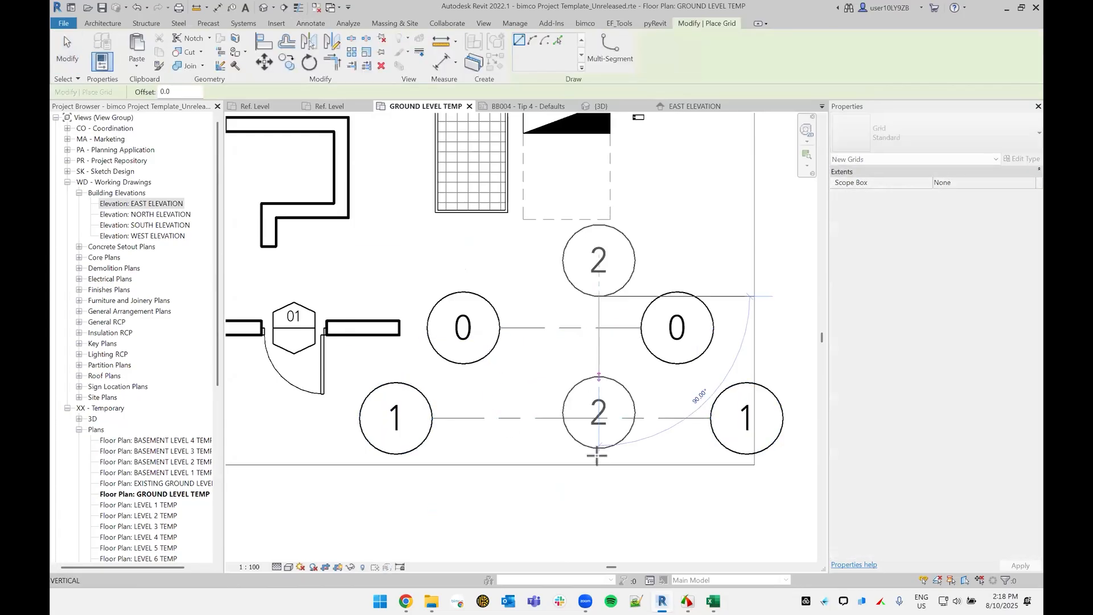
key("Escape")
key("Escape")
Step: Delete all the grid lines beside the door wall and draw one new horizontal grid in their place
left_click_drag(614, 446, 538, 301)
key("Delete")
key("g")
key("r")
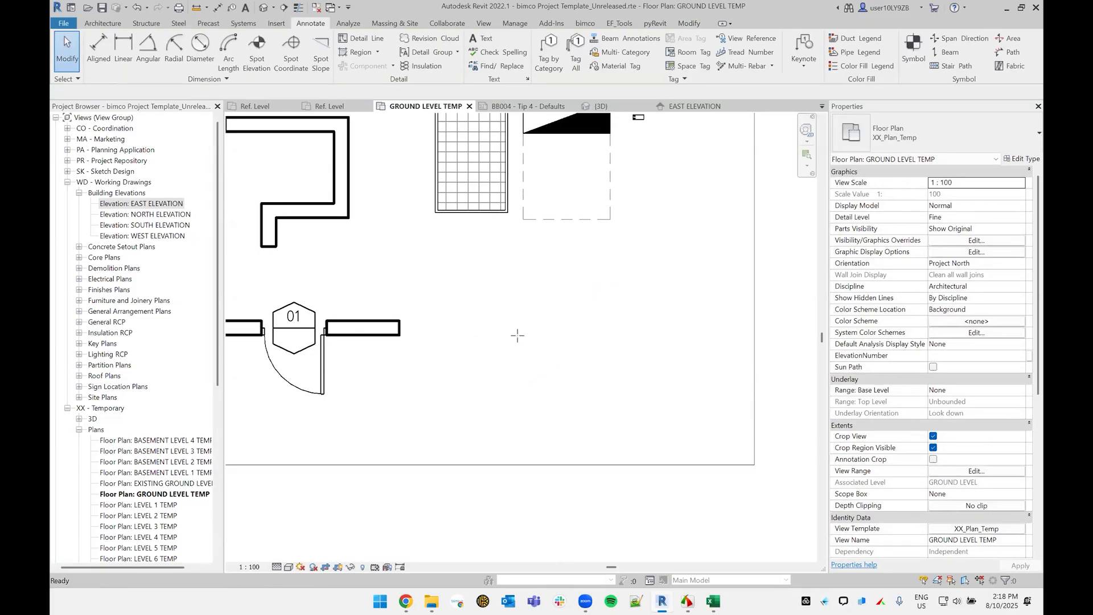
left_click(518, 336)
left_click(667, 337)
key("Escape")
key("Escape")
Step: Rename the new horizontal grid line beside the door wall as 0
left_click(499, 340)
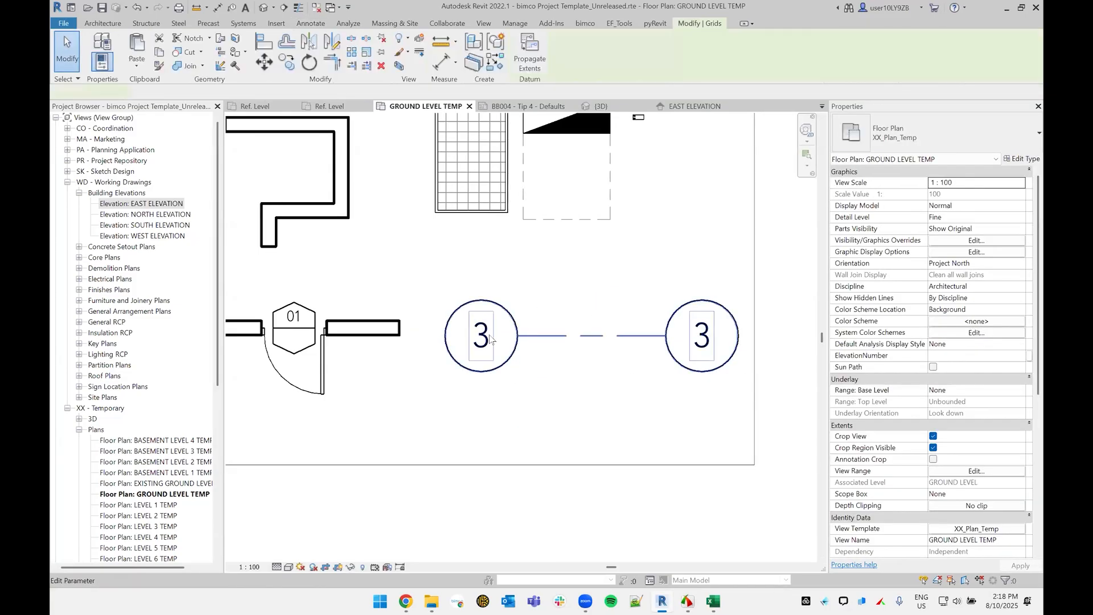
left_click(481, 335)
type("0")
key("Return")
left_click(641, 394)
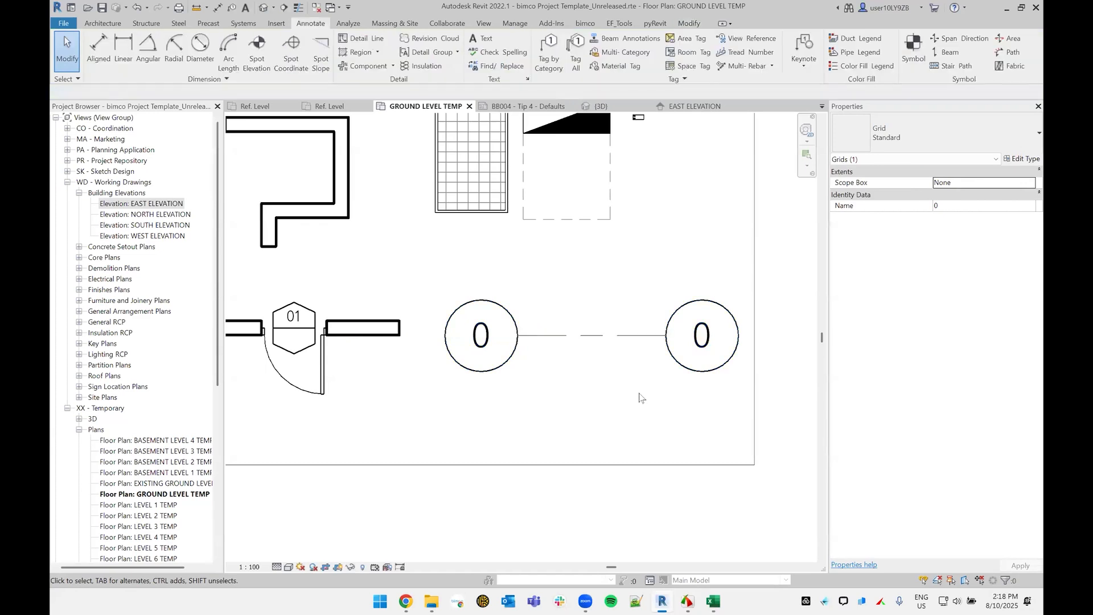
scroll(628, 395, "down", 3)
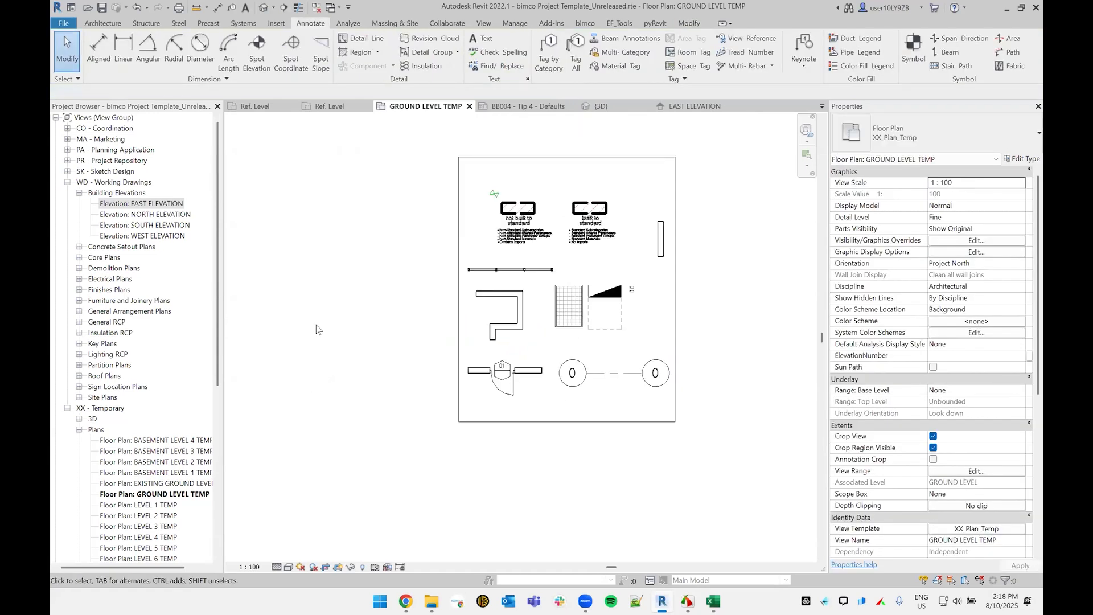
left_click(601, 374)
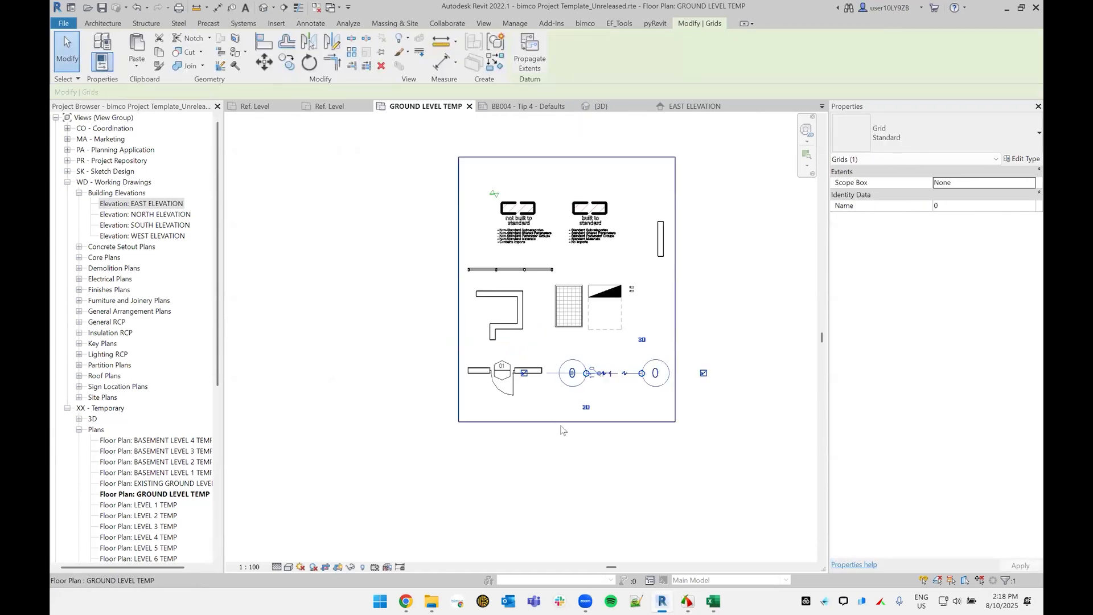
left_click(532, 463)
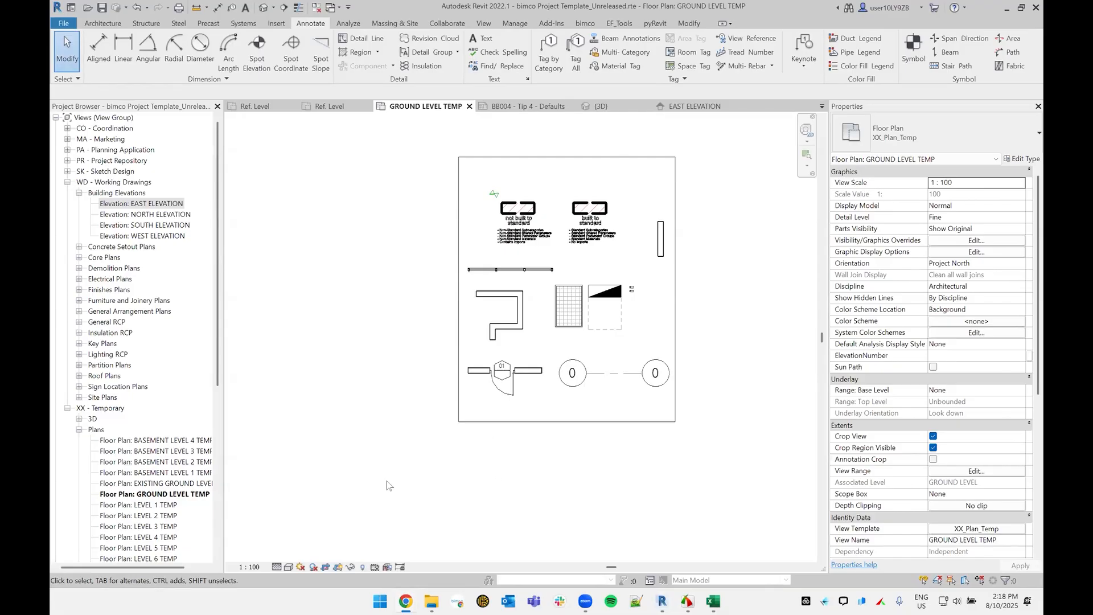
Step: Create a new sheet with an A1 title block in the project's sheet list
scroll(171, 427, "down", 4)
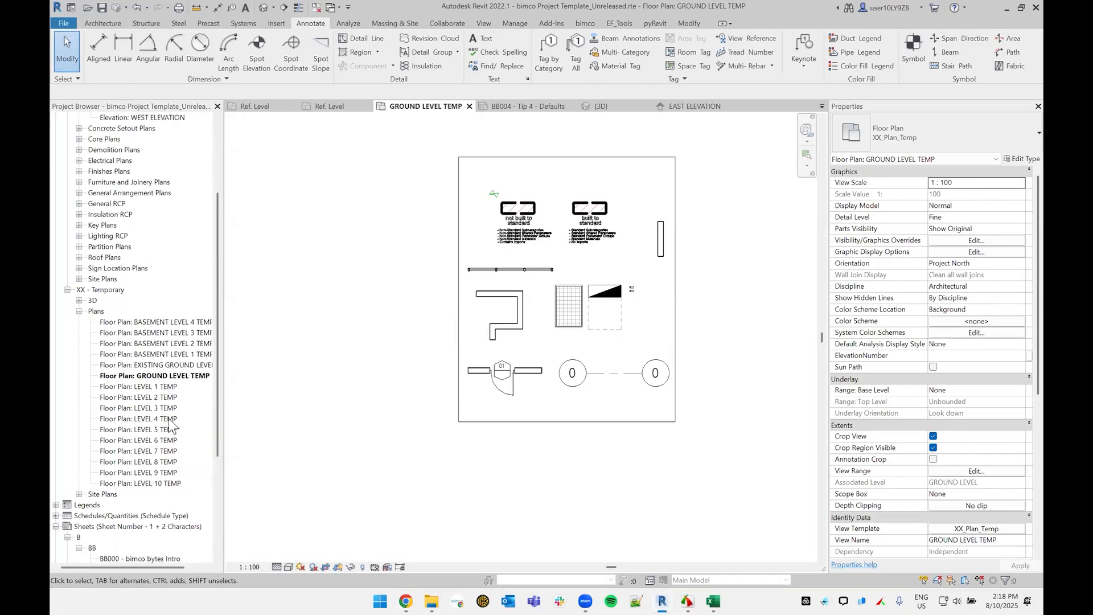
scroll(114, 405, "down", 5)
left_click(140, 387)
left_click(120, 356)
right_click(143, 357)
left_click(155, 361)
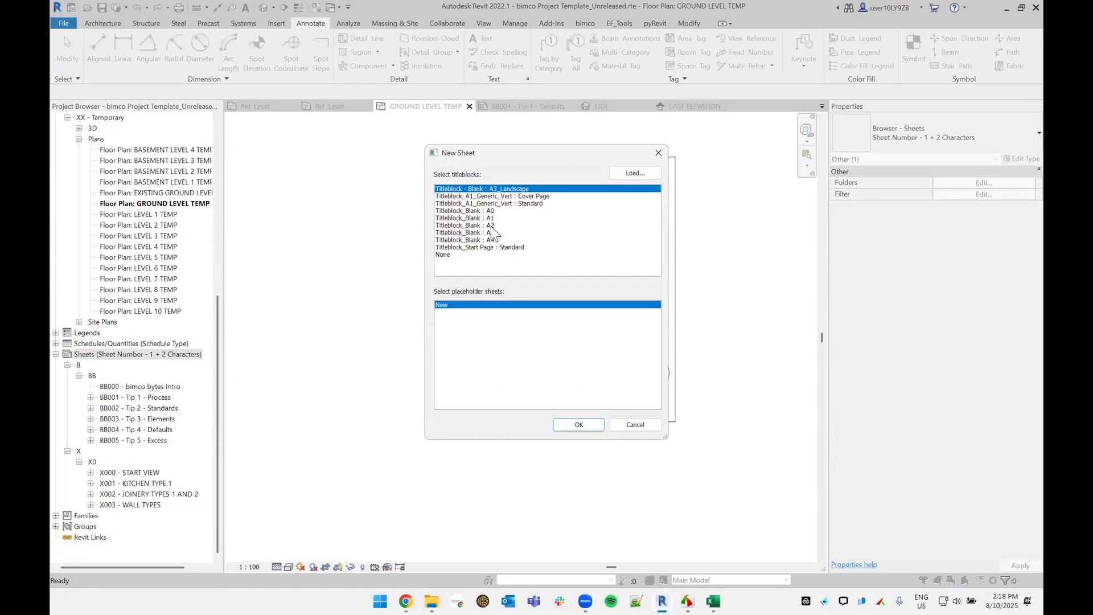
left_click(508, 218)
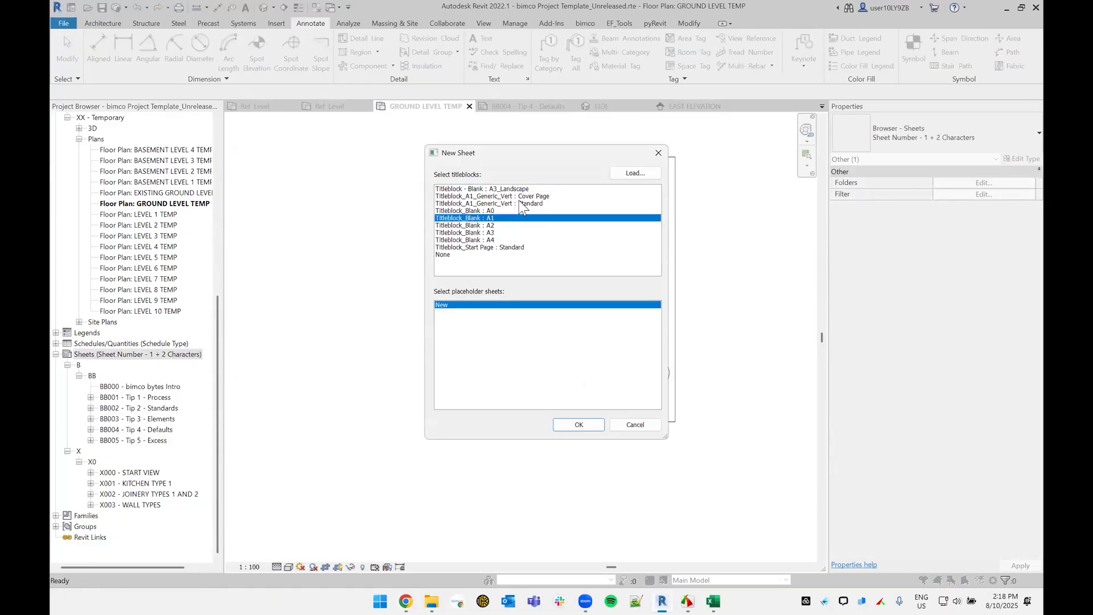
left_click(518, 203)
left_click(570, 425)
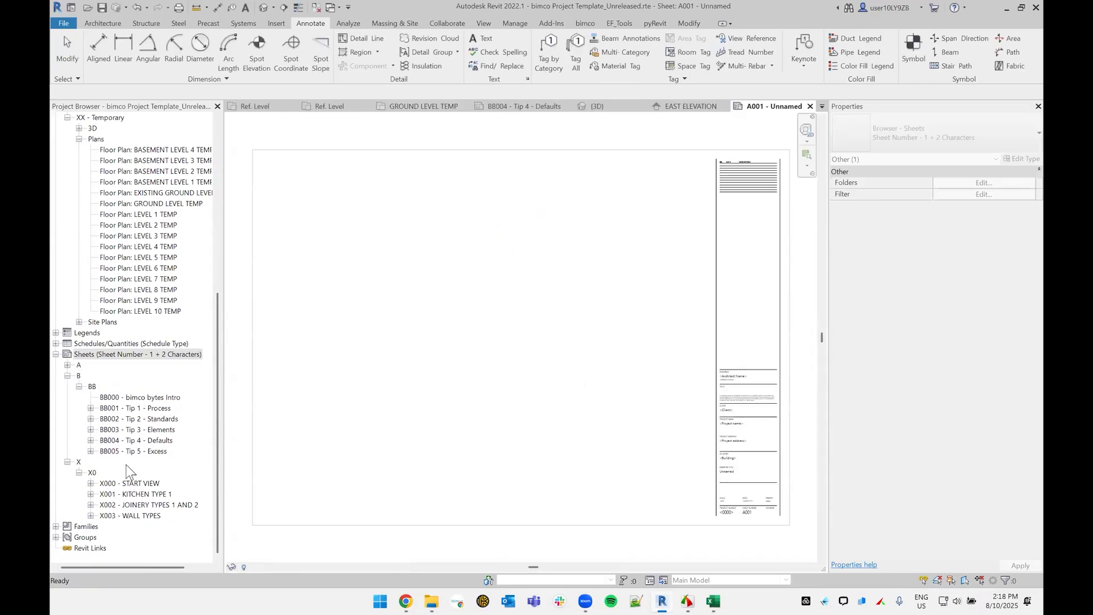
Step: Delete the unnamed sheet A001 from the A0 sheet group
left_click(79, 376)
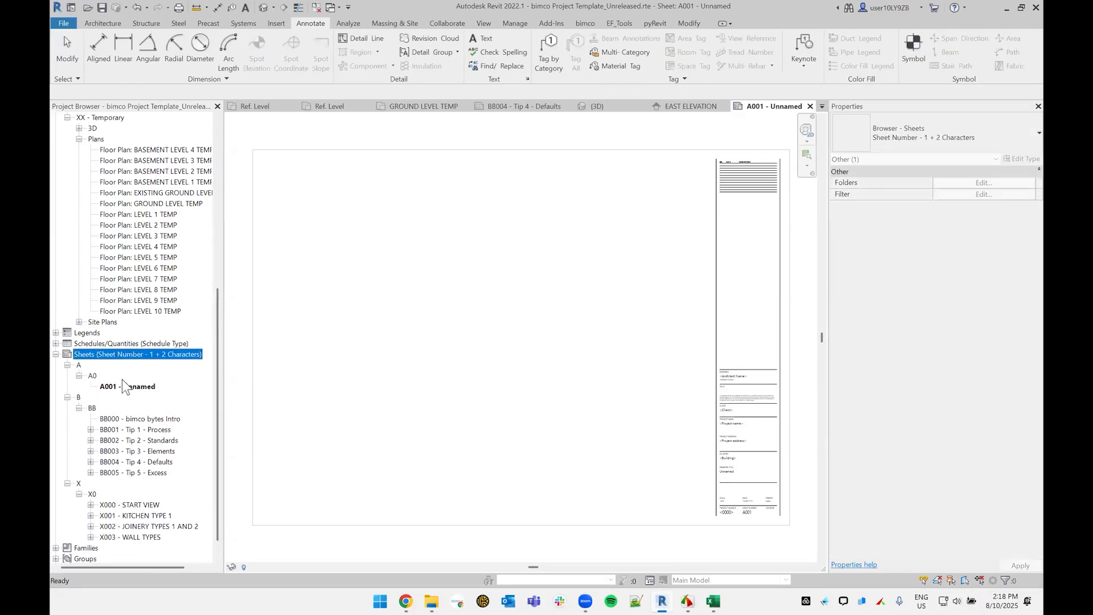
left_click(125, 386)
right_click(128, 390)
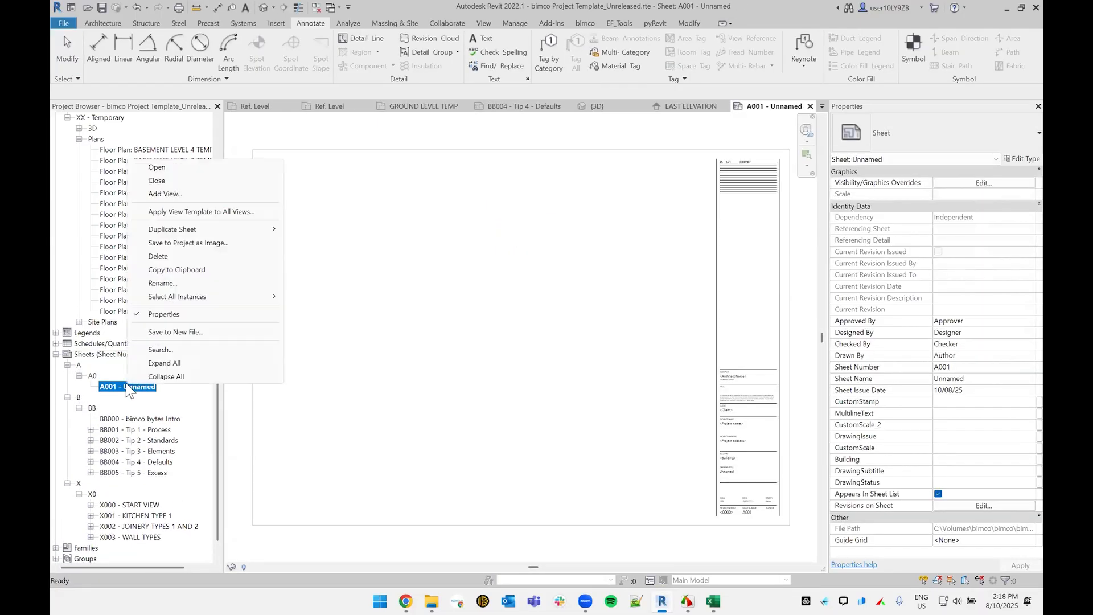
left_click(158, 256)
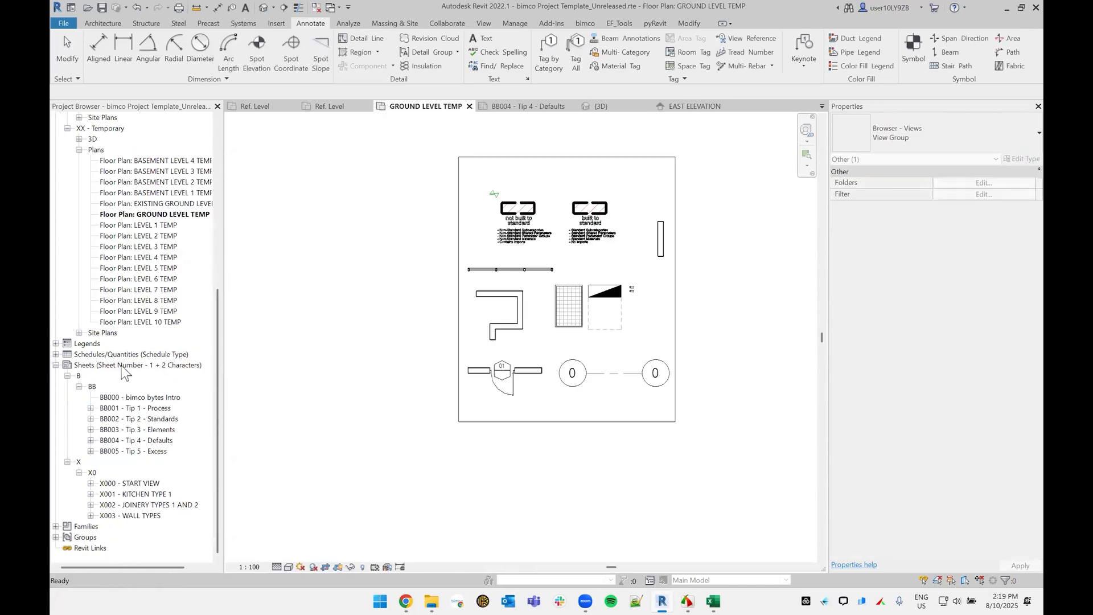
Step: Create another new sheet with the Titleblock_Blank : A1 title block and locate its entry in the A0 sheet group
right_click(121, 367)
left_click(278, 311)
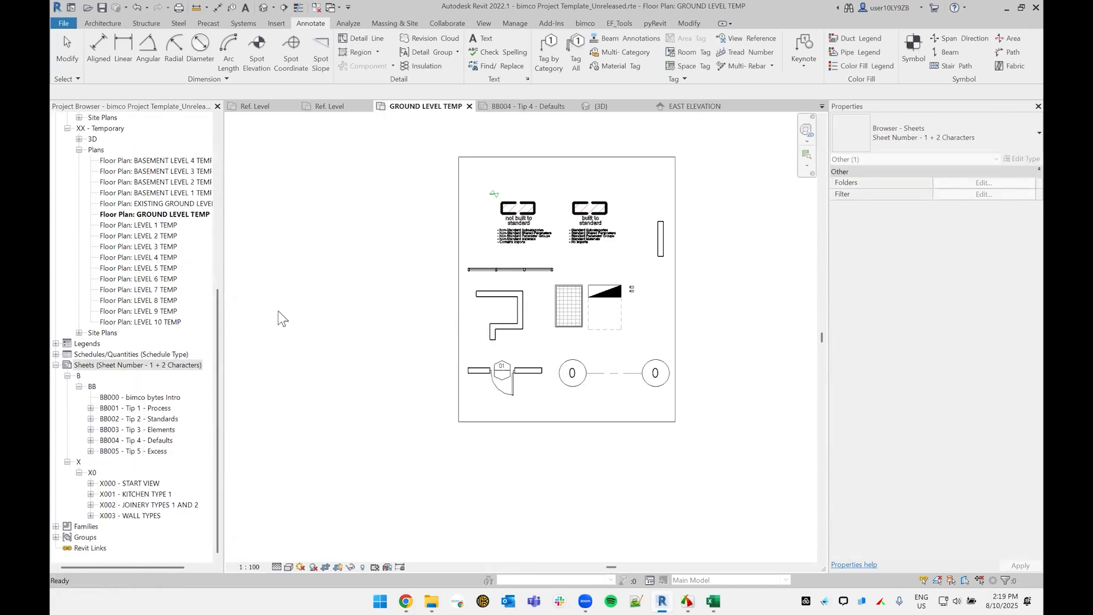
right_click(167, 365)
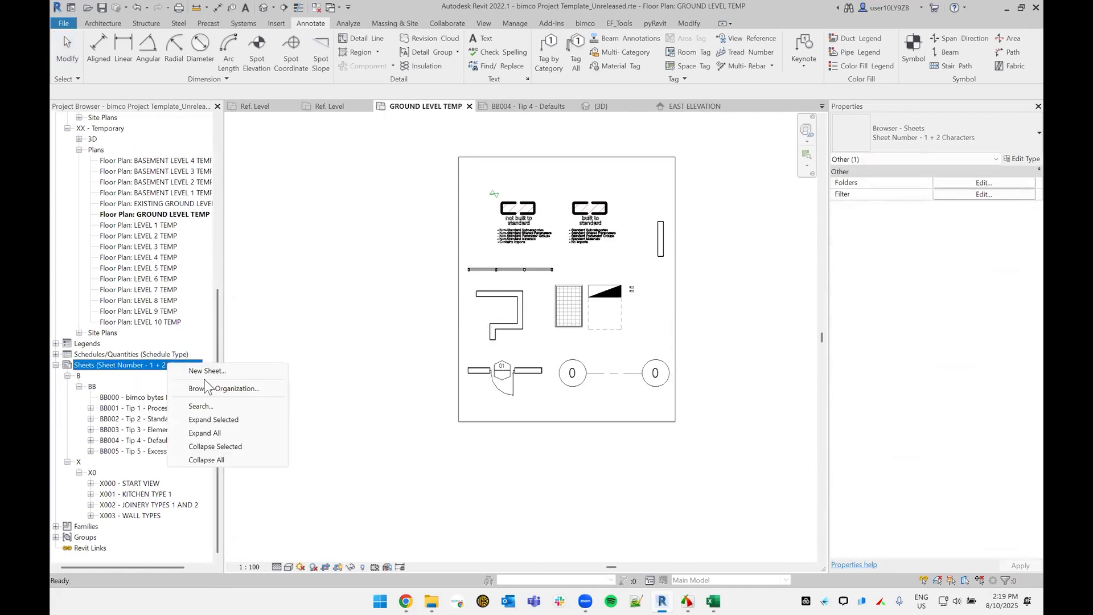
left_click(216, 370)
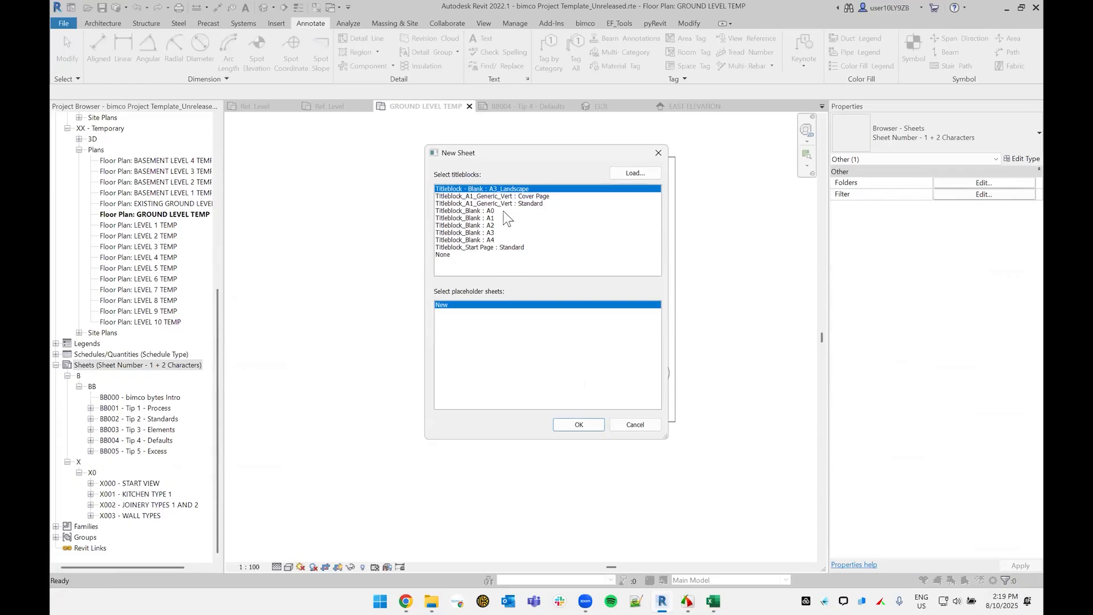
left_click(516, 203)
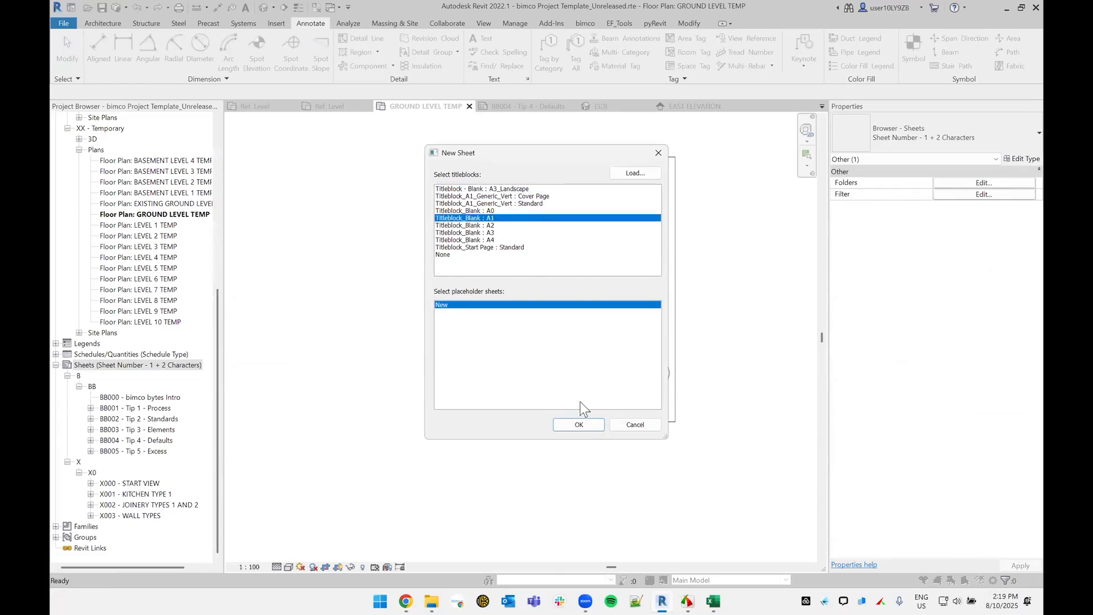
left_click(579, 425)
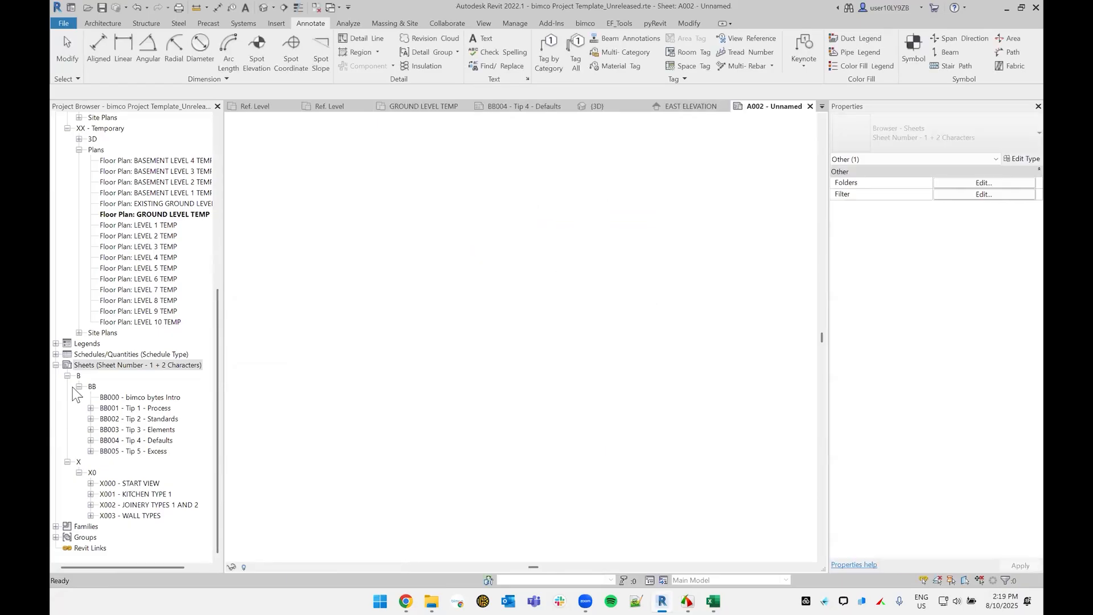
left_click(79, 387)
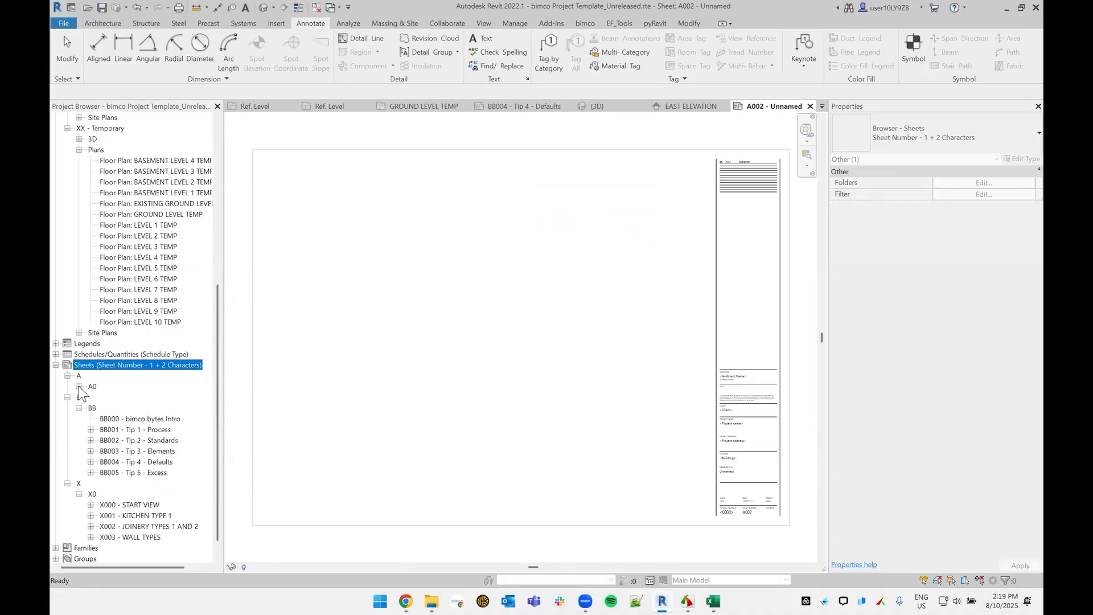
left_click(130, 397)
left_click(365, 359)
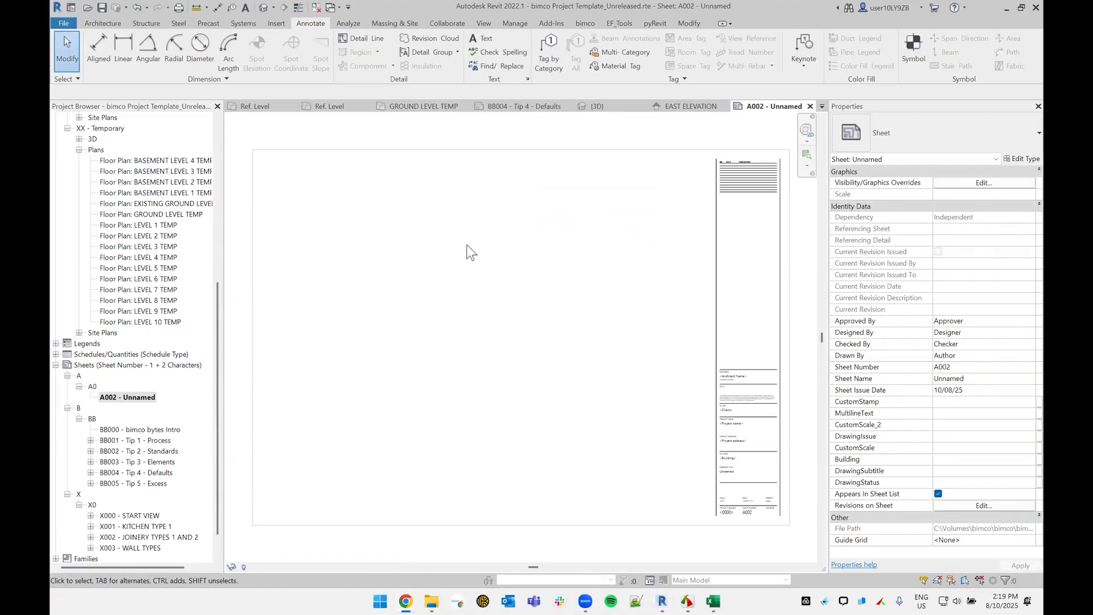
Step: Open the sheet BB005 - Tip 5 - Excess
scroll(183, 338, "down", 1)
double_click(160, 453)
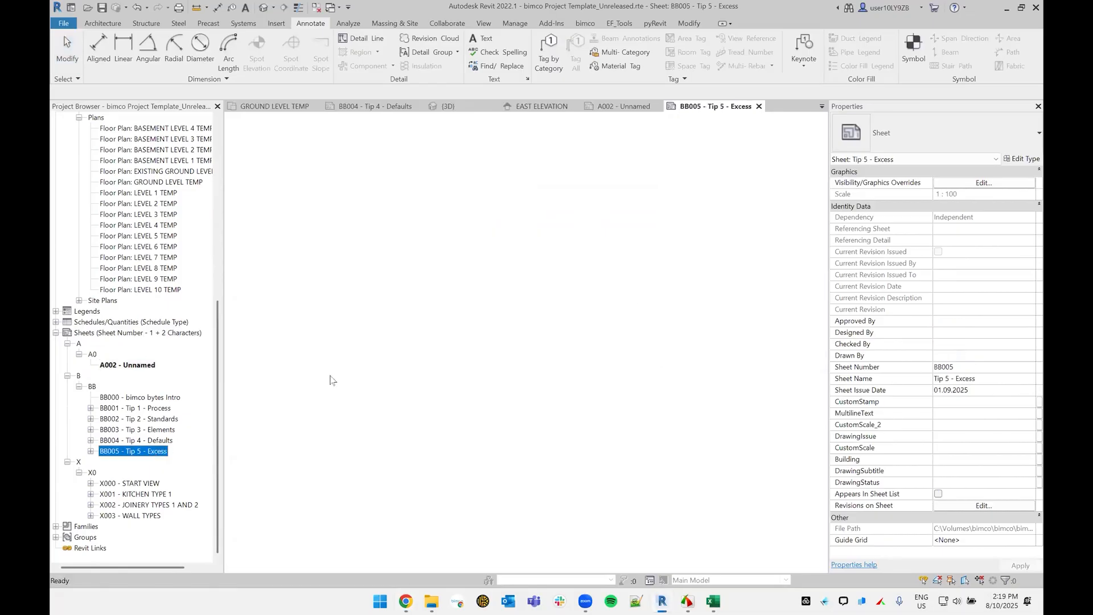